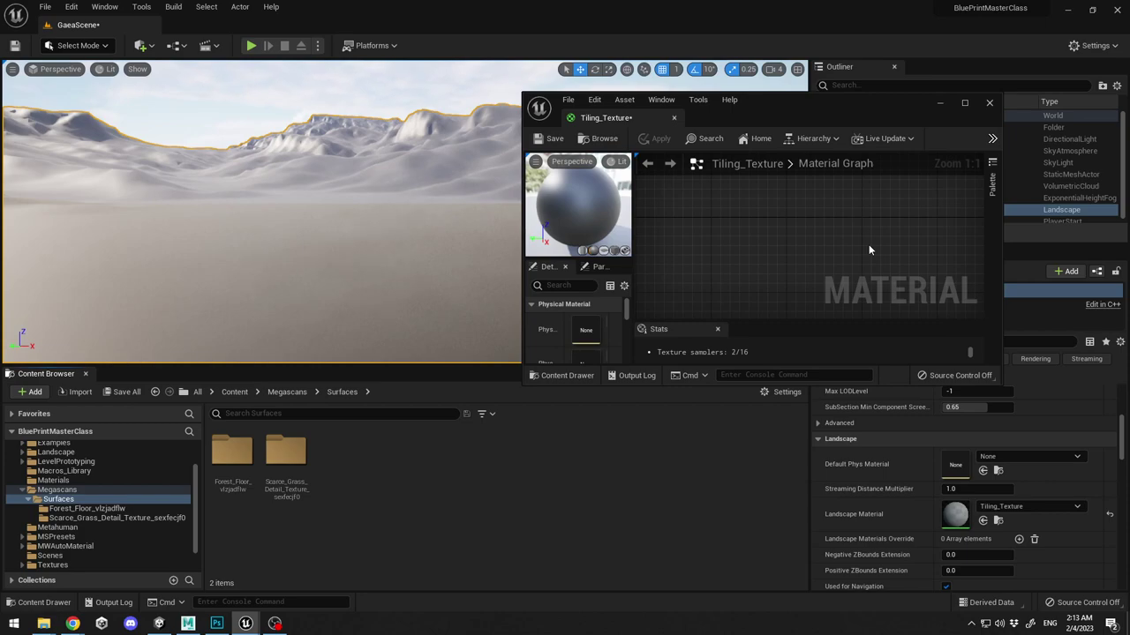
Assign the MI_Scarce_Grass_Detail_Texture material instance from the Megascans surfaces as the landscape's material and inspect its tiling on the terrain.
{"action": "mouse_move", "coordinate": [343, 202]}
{"action": "right_mouse_down"}
{"action": "mouse_move", "coordinate": [348, 142]}
{"action": "mouse_move", "coordinate": [329, 216]}
{"action": "right_mouse_up"}
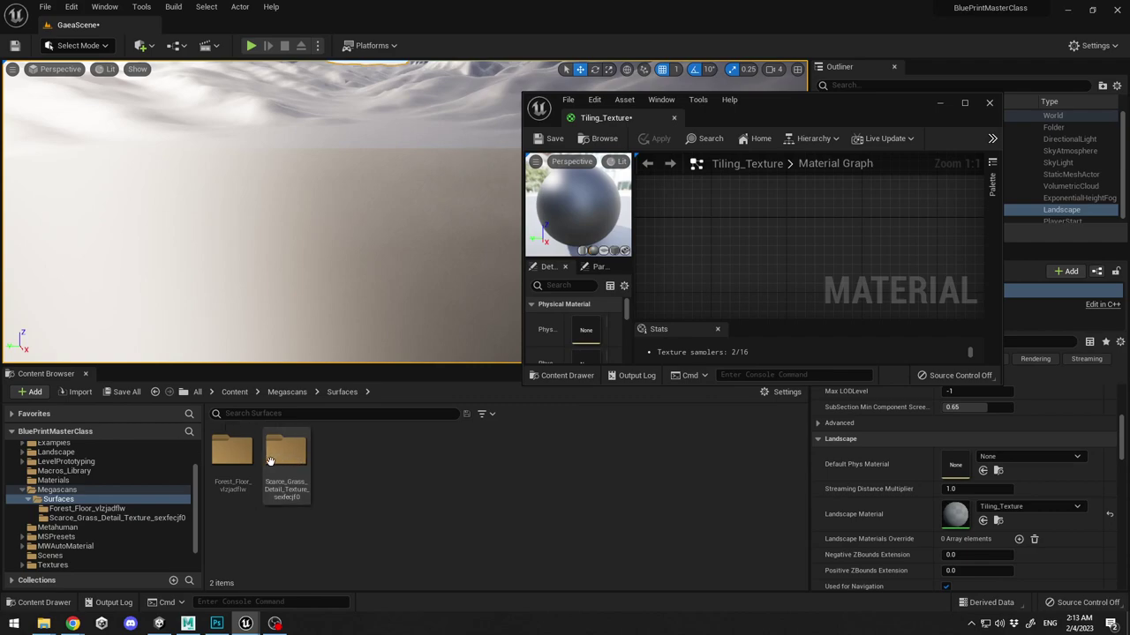
{"action": "double_click", "coordinate": [241, 465]}
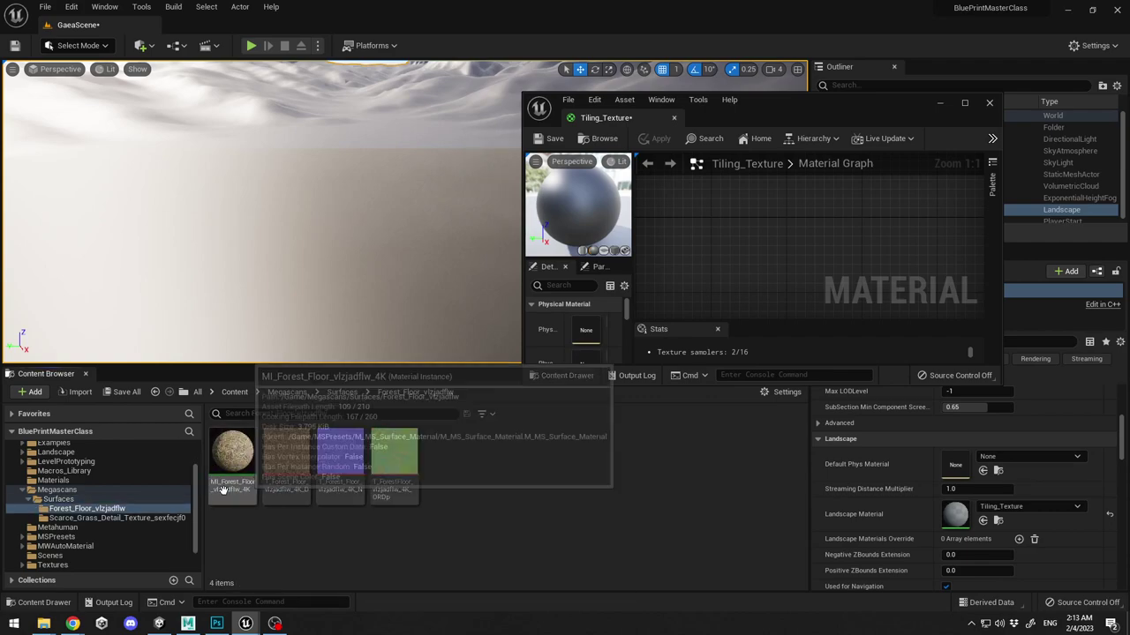
{"action": "left_click", "coordinate": [166, 517]}
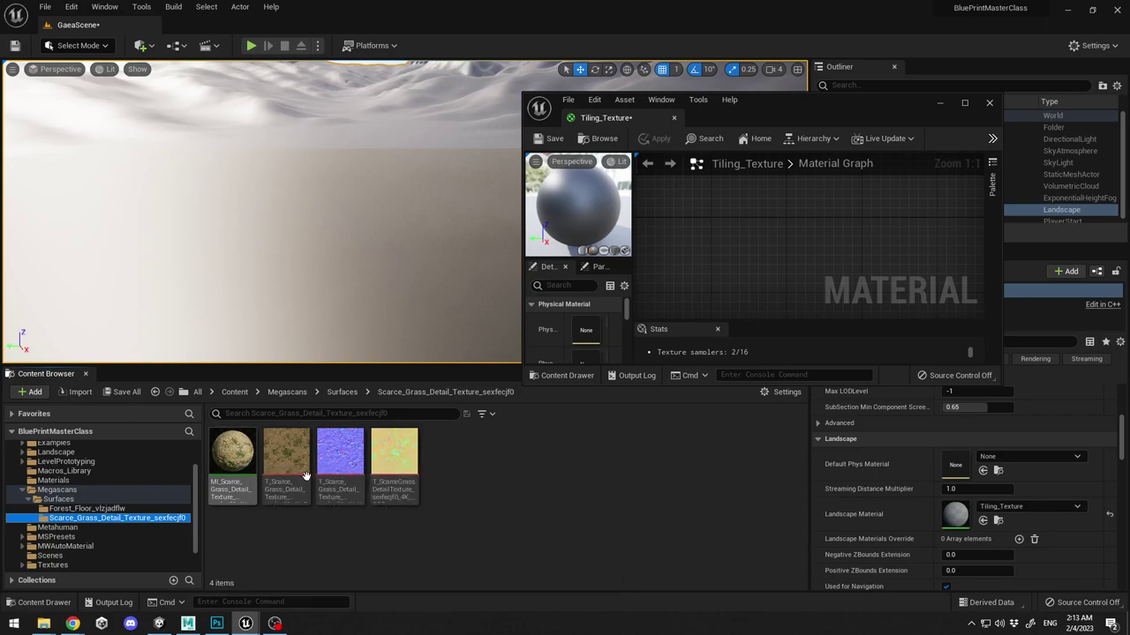
{"action": "left_click", "coordinate": [232, 454]}
{"action": "left_click_drag", "start_coordinate": [530, 508], "coordinate": [955, 514]}
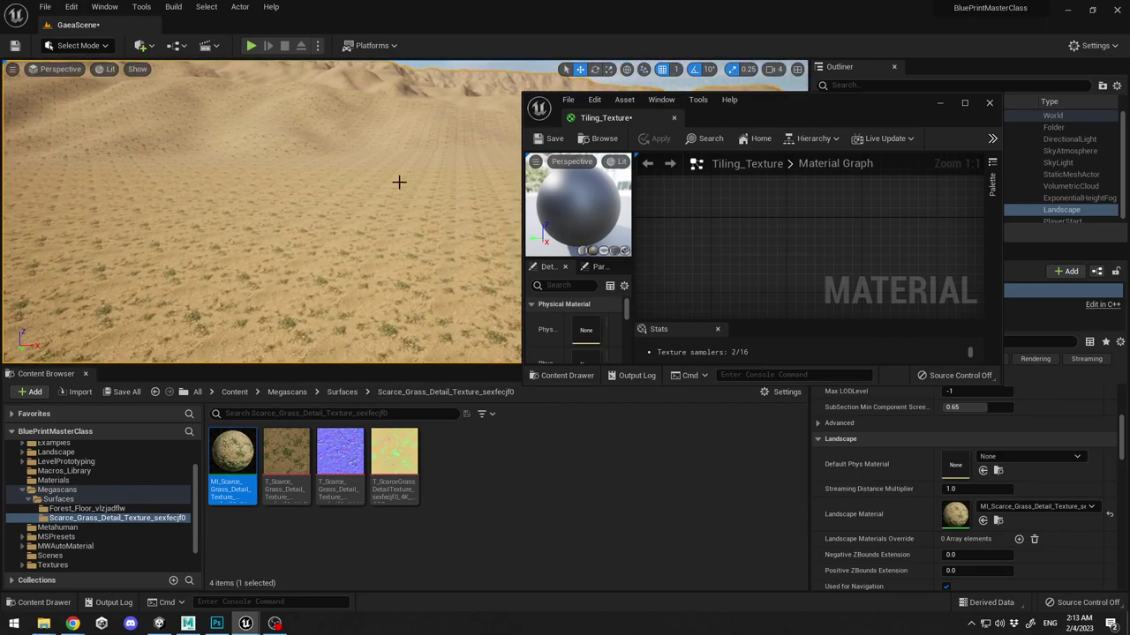
{"action": "right_click_drag", "start_coordinate": [404, 254], "coordinate": [250, 156]}
{"action": "right_click_drag", "start_coordinate": [323, 195], "coordinate": [323, 196]}
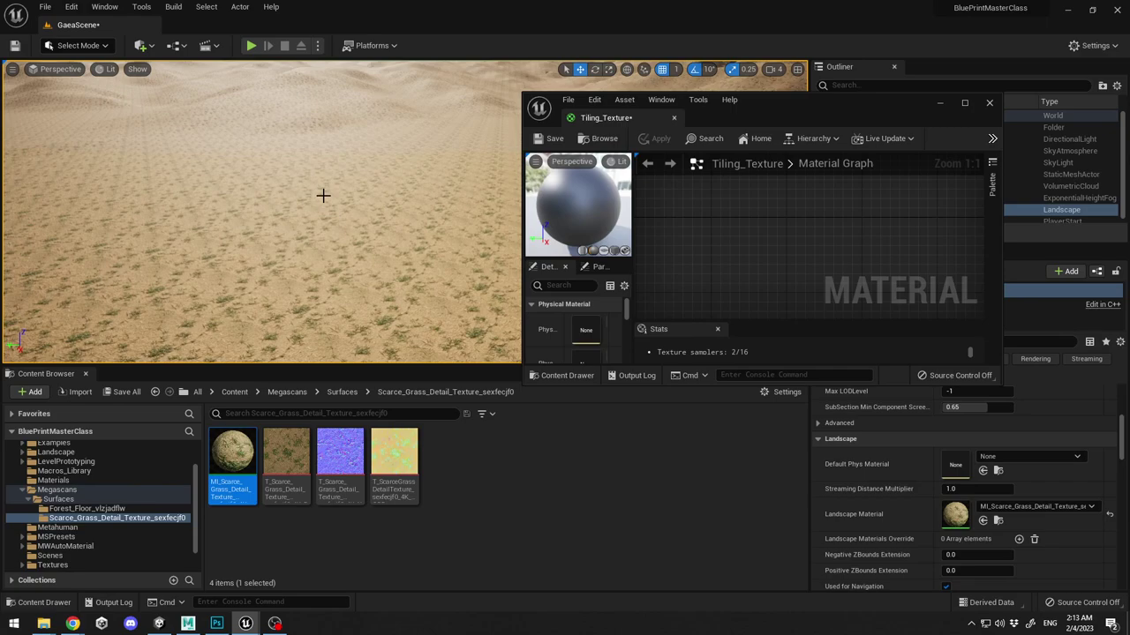
Collapse the Megascans folder and open the project's Materials folder.
{"action": "left_click", "coordinate": [22, 490]}
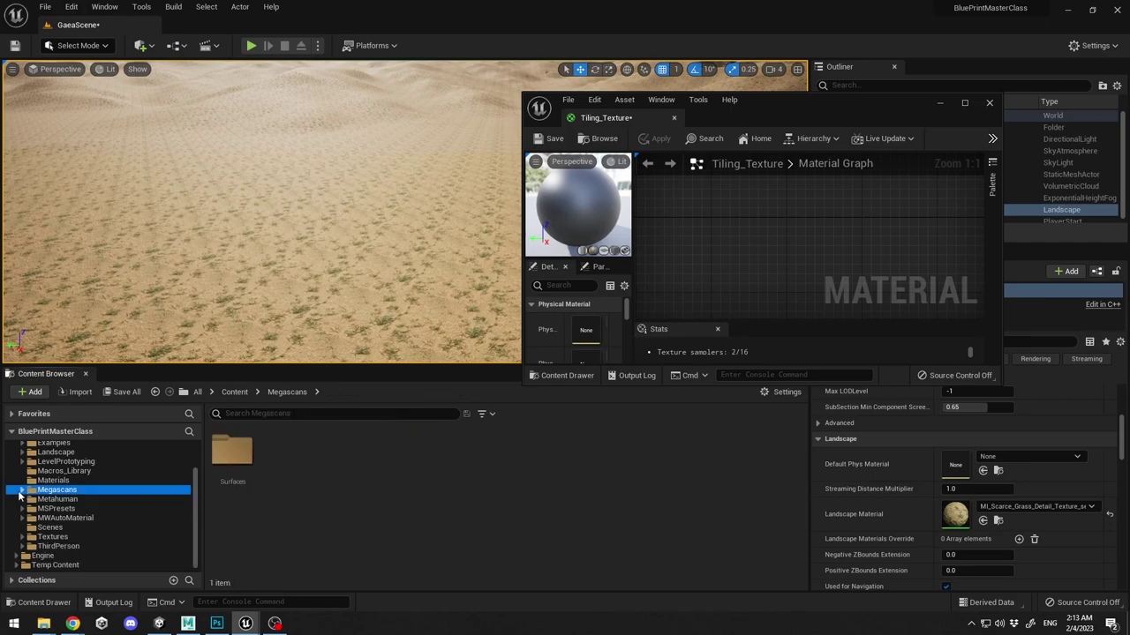
{"action": "left_click", "coordinate": [57, 481]}
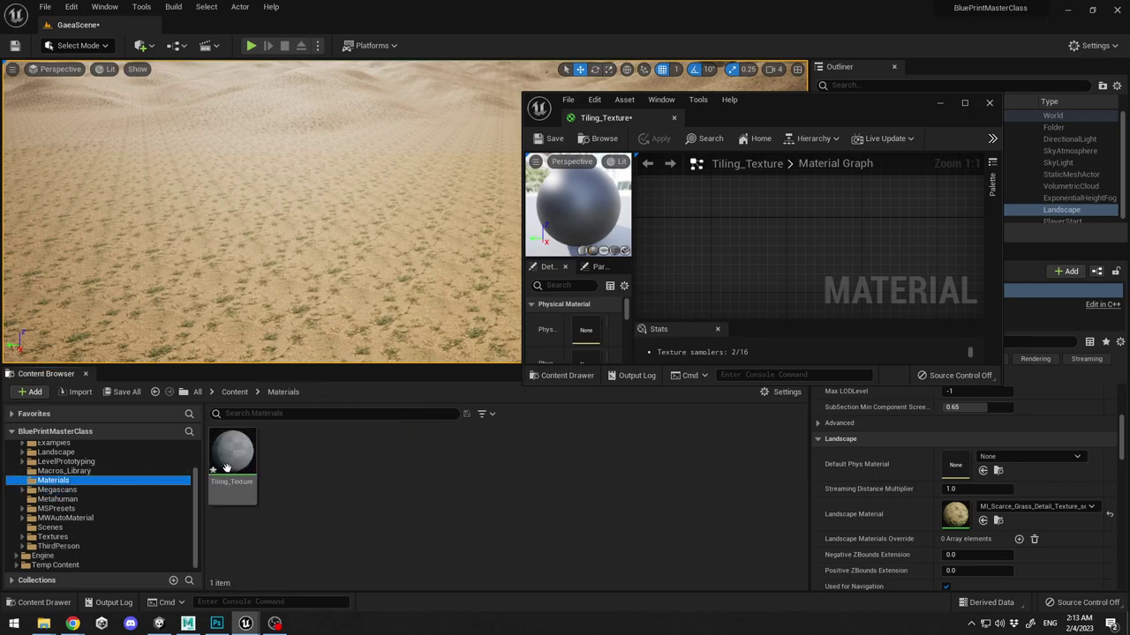
{"action": "right_click", "coordinate": [383, 463]}
{"action": "mouse_move", "coordinate": [418, 329]}
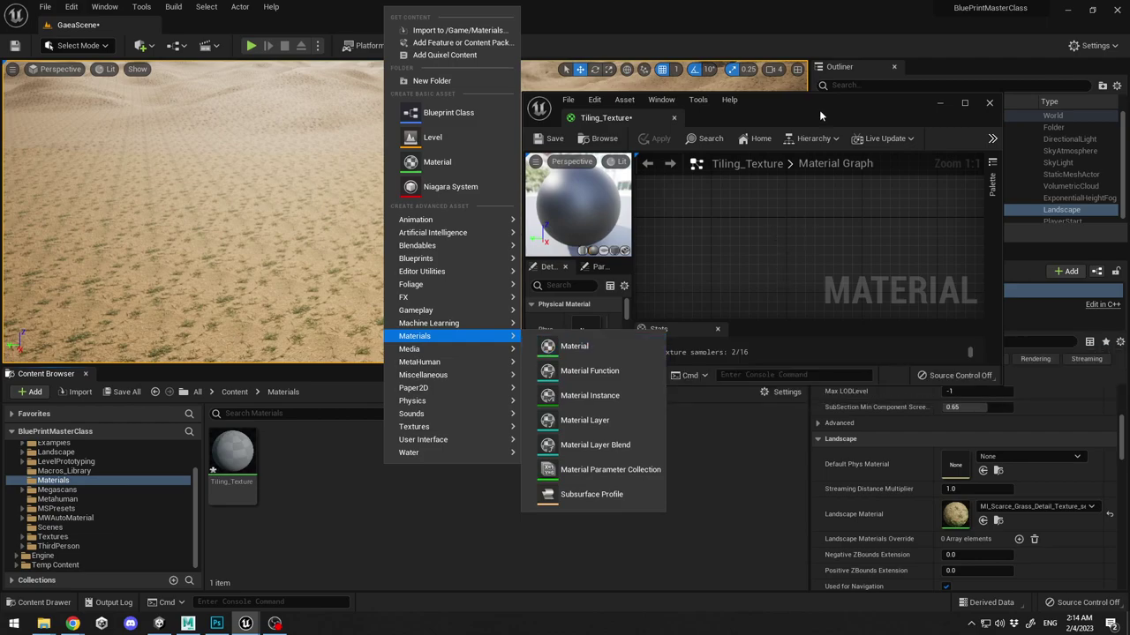
Reposition and enlarge the Tiling_Texture material editor window to expose an empty area of the graph.
{"action": "left_click_drag", "start_coordinate": [819, 109], "coordinate": [712, 125]}
{"action": "left_click_drag", "start_coordinate": [896, 396], "coordinate": [1115, 560]}
{"action": "scroll", "coordinate": [889, 382], "scroll_direction": "down", "scroll_amount": 1}
{"action": "right_click_drag", "start_coordinate": [720, 360], "coordinate": [759, 267]}
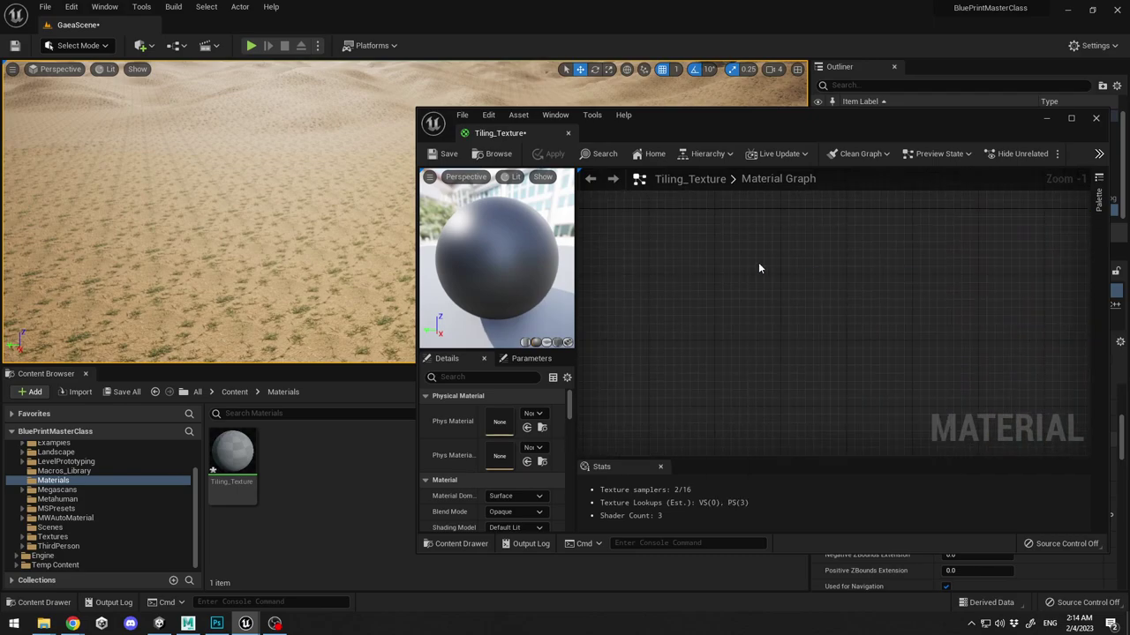
Add a TexCoord node to the material graph and duplicate it twice, stacking the three nodes in a column.
{"action": "right_click", "coordinate": [690, 273]}
{"action": "type", "text": "texcoo"}
{"action": "key", "text": "Return"}
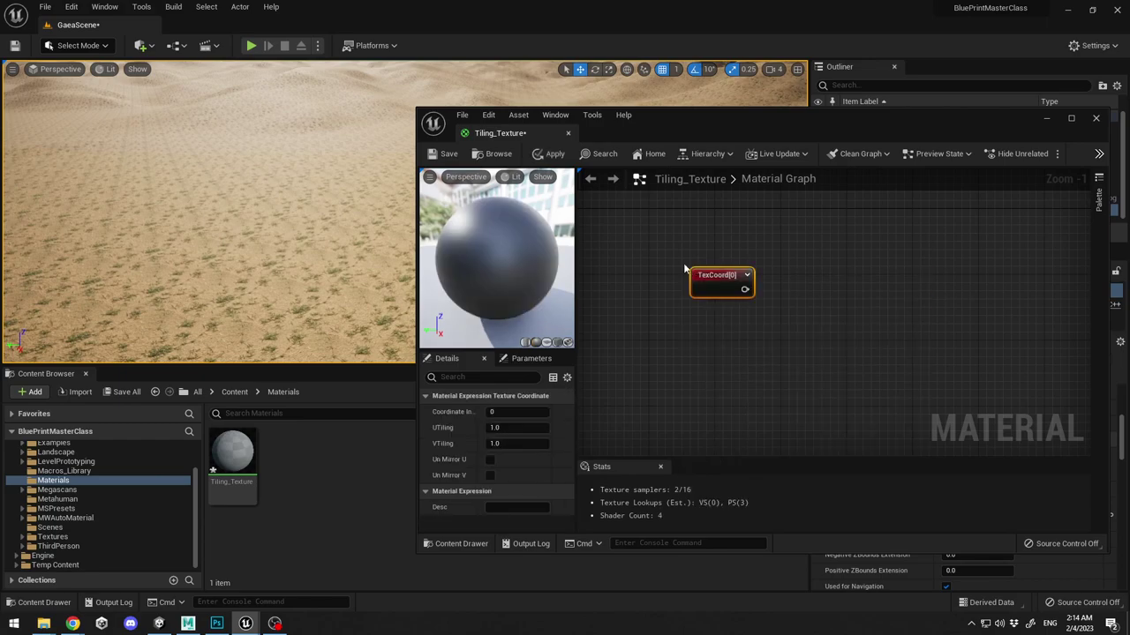
{"action": "left_click_drag", "start_coordinate": [714, 275], "coordinate": [698, 265]}
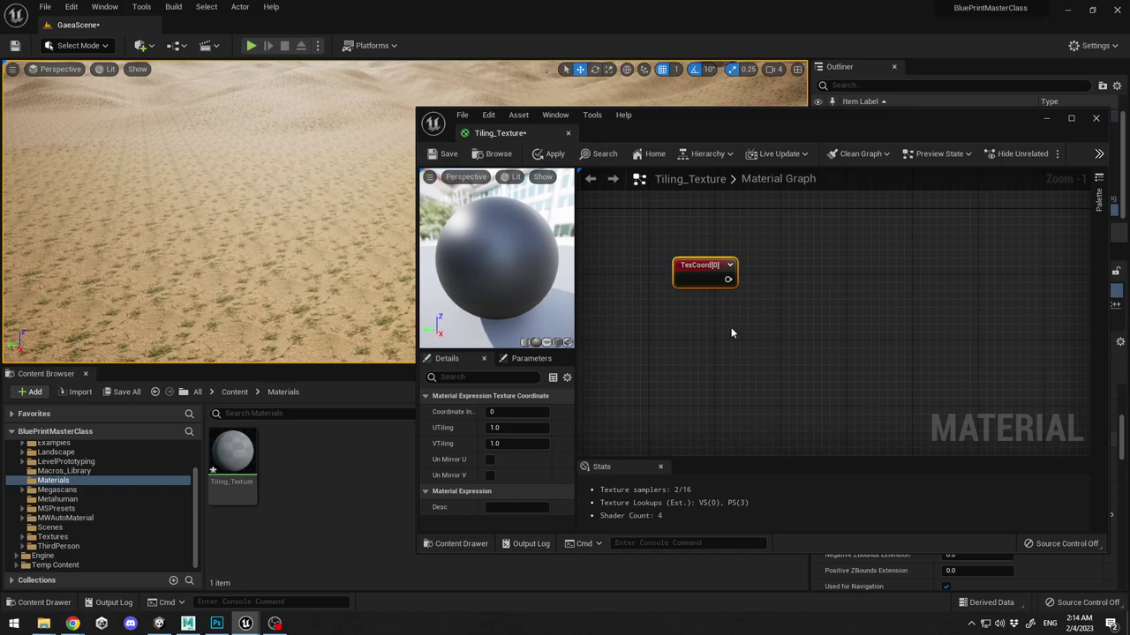
{"action": "key", "text": "ctrl+d"}
{"action": "left_click_drag", "start_coordinate": [740, 328], "coordinate": [685, 323]}
{"action": "key", "text": "ctrl+d"}
{"action": "left_click_drag", "start_coordinate": [774, 381], "coordinate": [711, 381]}
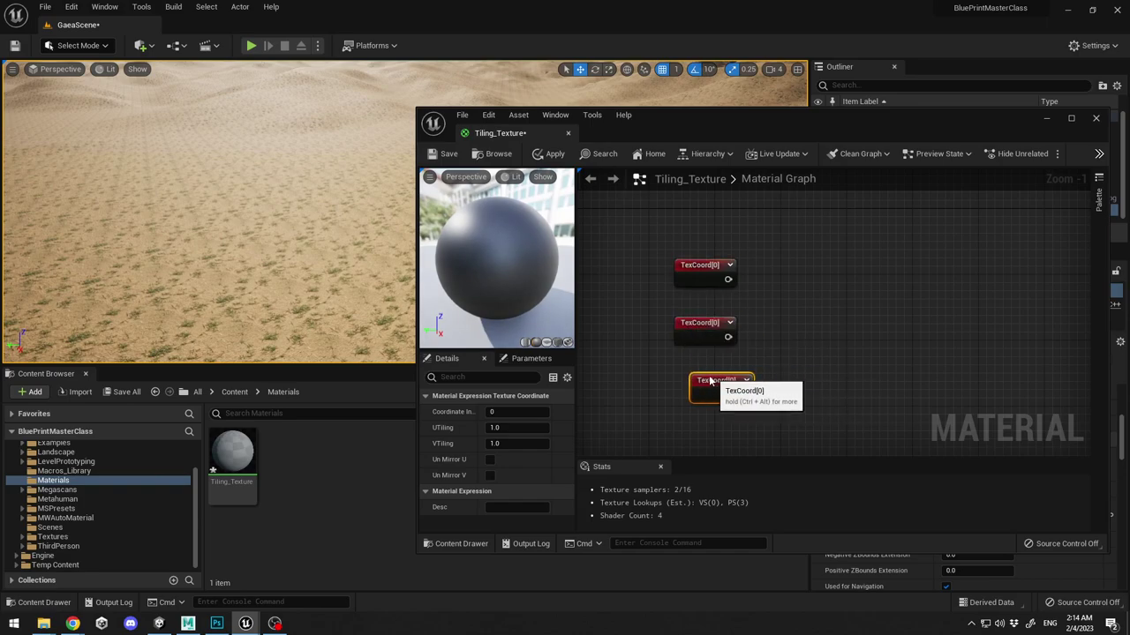
{"action": "left_click", "coordinate": [887, 300]}
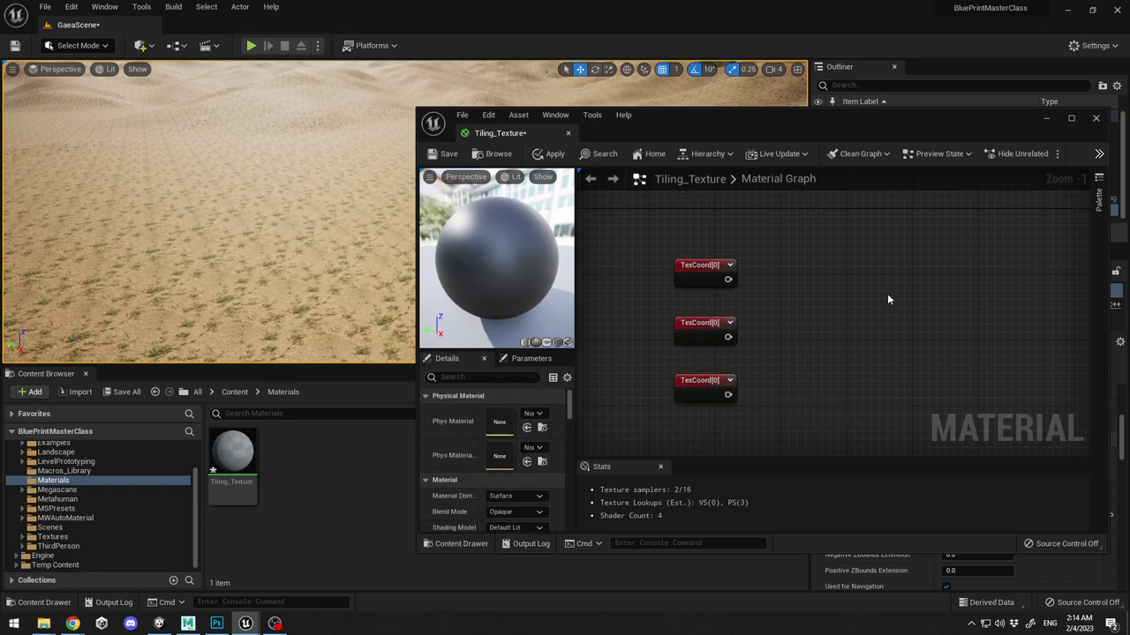
Add three Multiply nodes beside the TexCoord column, one for each TexCoord node.
{"action": "key", "text": "m"}
{"action": "left_click", "coordinate": [819, 233]}
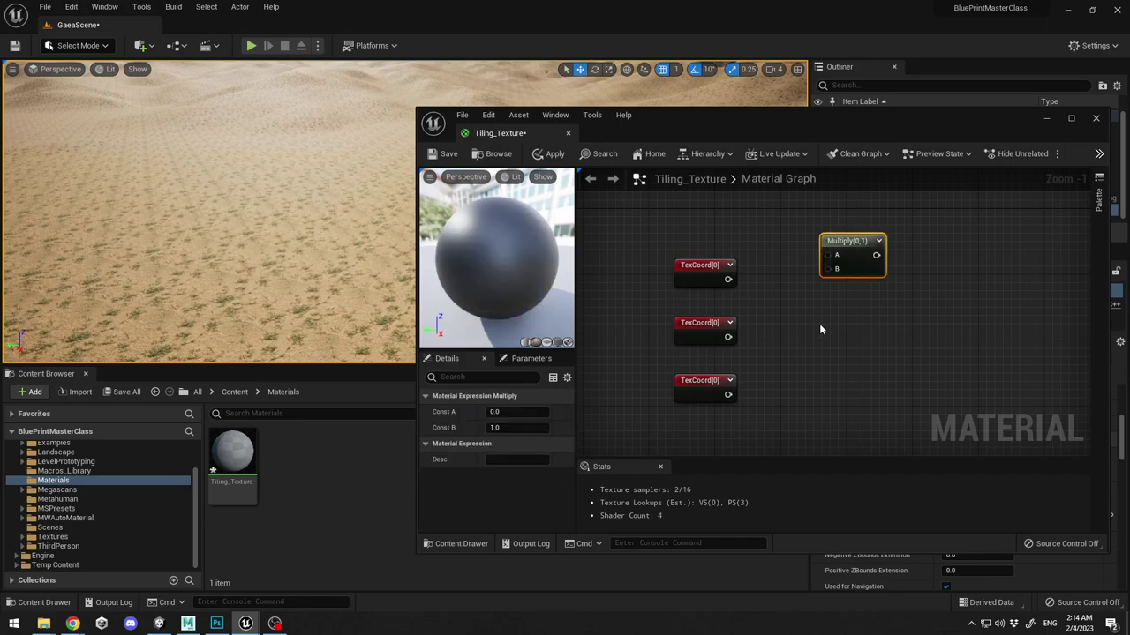
{"action": "left_click", "coordinate": [829, 318]}
{"action": "left_click", "coordinate": [841, 400]}
{"action": "right_click_drag", "start_coordinate": [868, 368], "coordinate": [793, 340]}
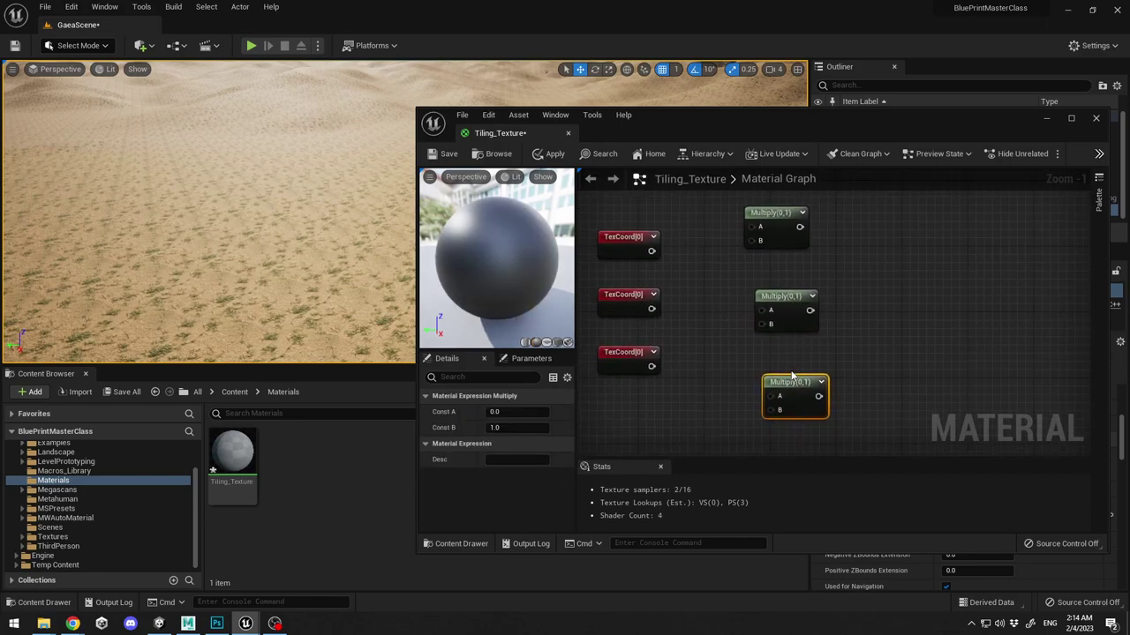
{"action": "left_click_drag", "start_coordinate": [790, 375], "coordinate": [772, 378]}
{"action": "left_click_drag", "start_coordinate": [786, 301], "coordinate": [761, 299]}
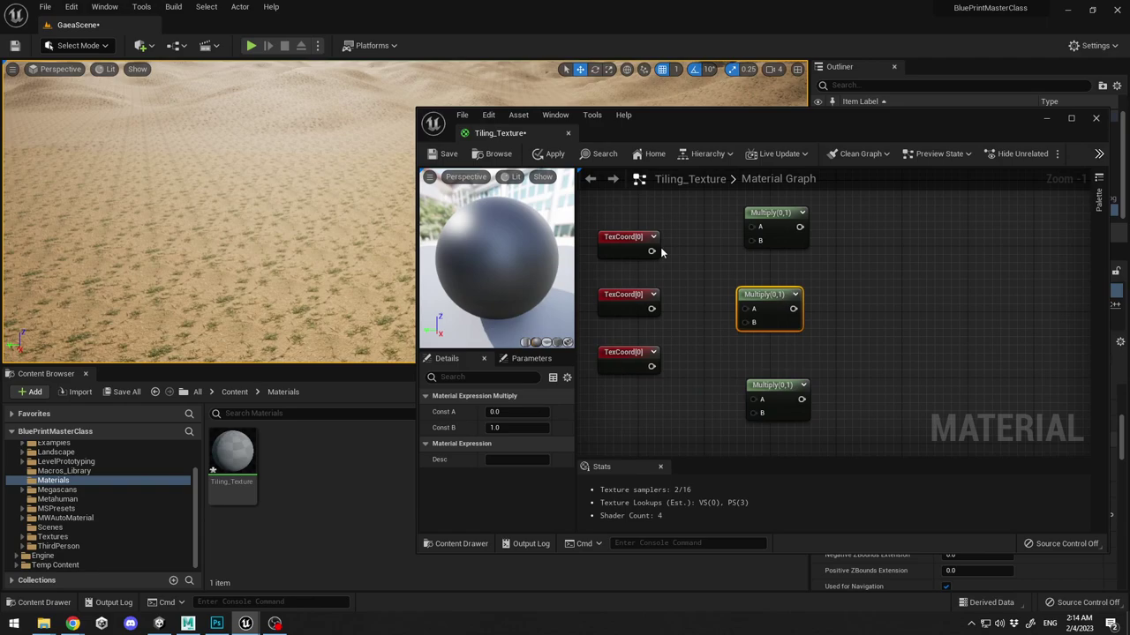
Connect each TexCoord output to input A of its neighbouring Multiply node.
{"action": "left_click_drag", "start_coordinate": [652, 251], "coordinate": [760, 227]}
{"action": "left_click_drag", "start_coordinate": [651, 308], "coordinate": [745, 309]}
{"action": "left_click_drag", "start_coordinate": [651, 366], "coordinate": [751, 399]}
Straighten the connections between the TexCoord nodes and their Multiply nodes in all three rows.
{"action": "left_click_drag", "start_coordinate": [617, 352], "coordinate": [672, 404]}
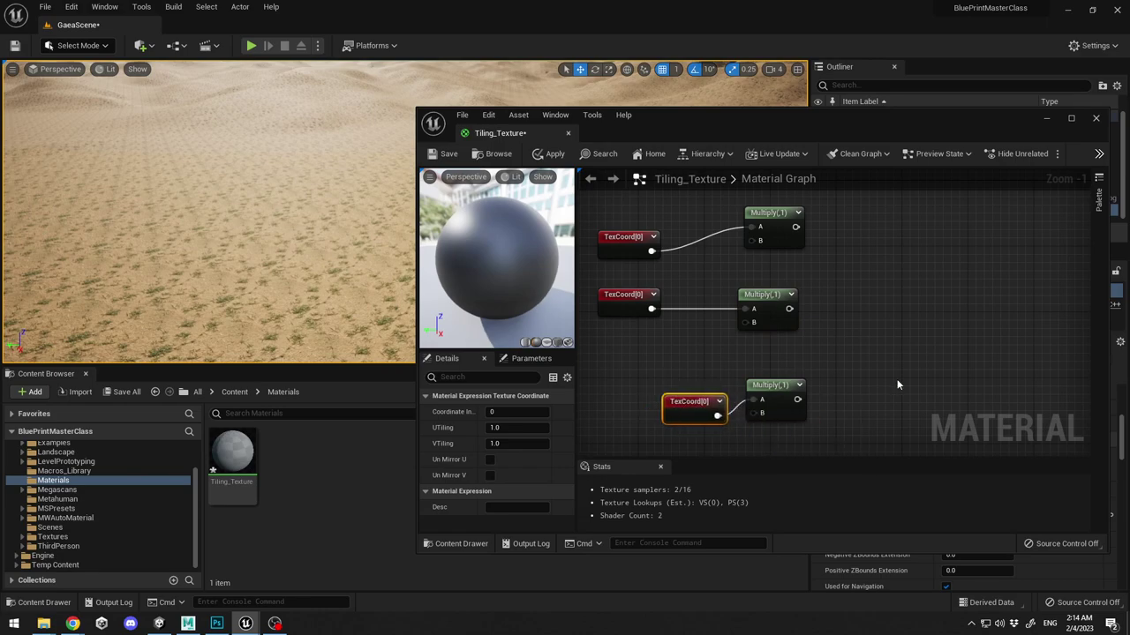
{"action": "left_click_drag", "start_coordinate": [897, 381], "coordinate": [713, 414]}
{"action": "key", "text": "q"}
{"action": "left_click_drag", "start_coordinate": [809, 287], "coordinate": [655, 303]}
{"action": "right_click_drag", "start_coordinate": [821, 262], "coordinate": [871, 270]}
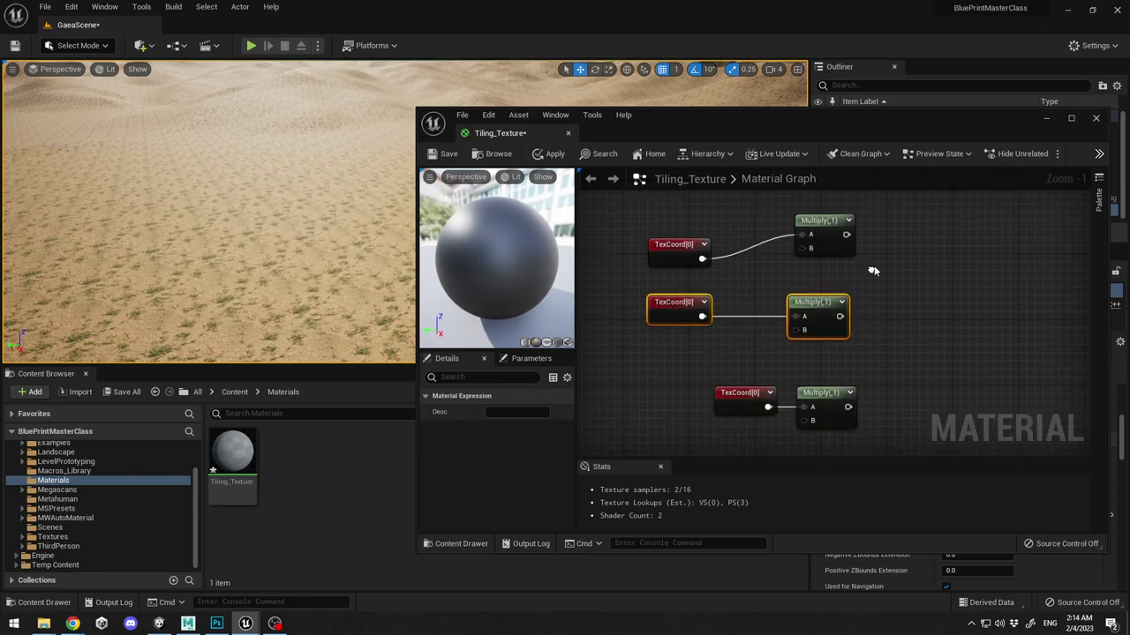
{"action": "left_click_drag", "start_coordinate": [872, 268], "coordinate": [697, 253]}
{"action": "key", "text": "q"}
Left-align the three TexCoord nodes in one column and the three Multiply nodes in another.
{"action": "left_click_drag", "start_coordinate": [638, 202], "coordinate": [731, 429]}
{"action": "key", "text": "shift+a"}
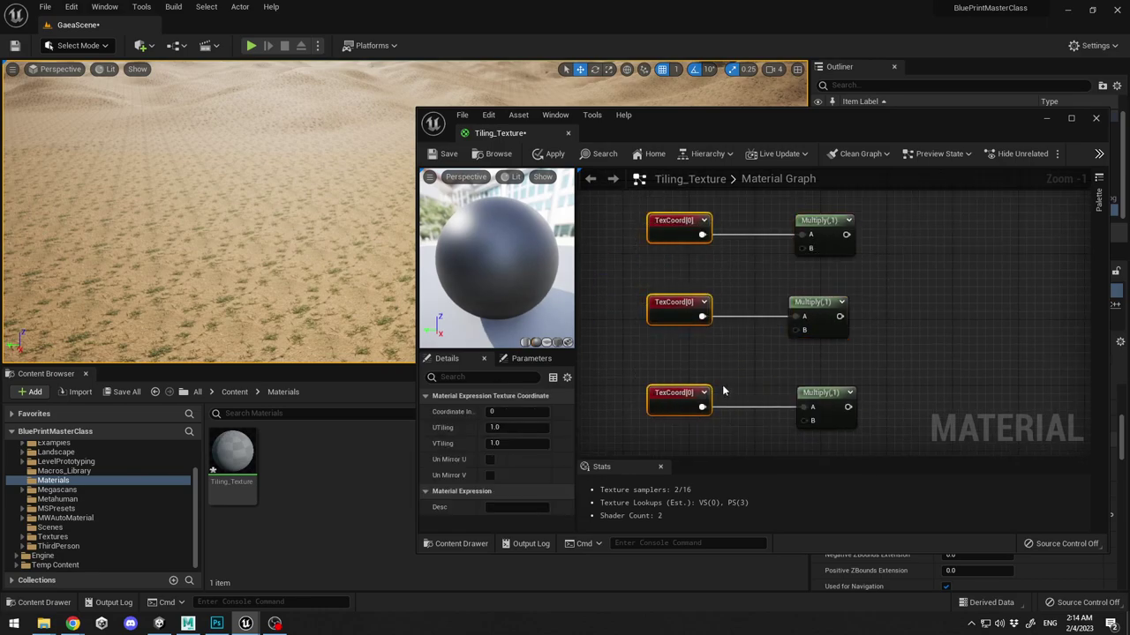
{"action": "left_click_drag", "start_coordinate": [926, 219], "coordinate": [798, 443]}
{"action": "key", "text": "shift+a"}
{"action": "right_click_drag", "start_coordinate": [894, 247], "coordinate": [829, 284]}
{"action": "left_click", "coordinate": [887, 297]}
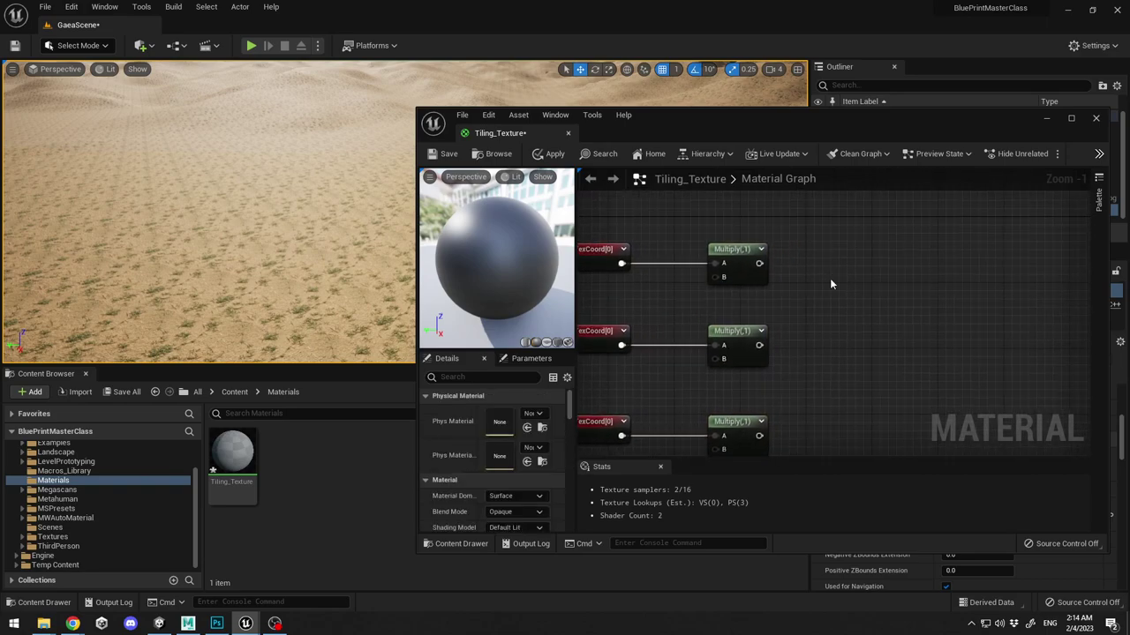
Set Const B of the top Multiply node to 0.2.
{"action": "left_click", "coordinate": [737, 265]}
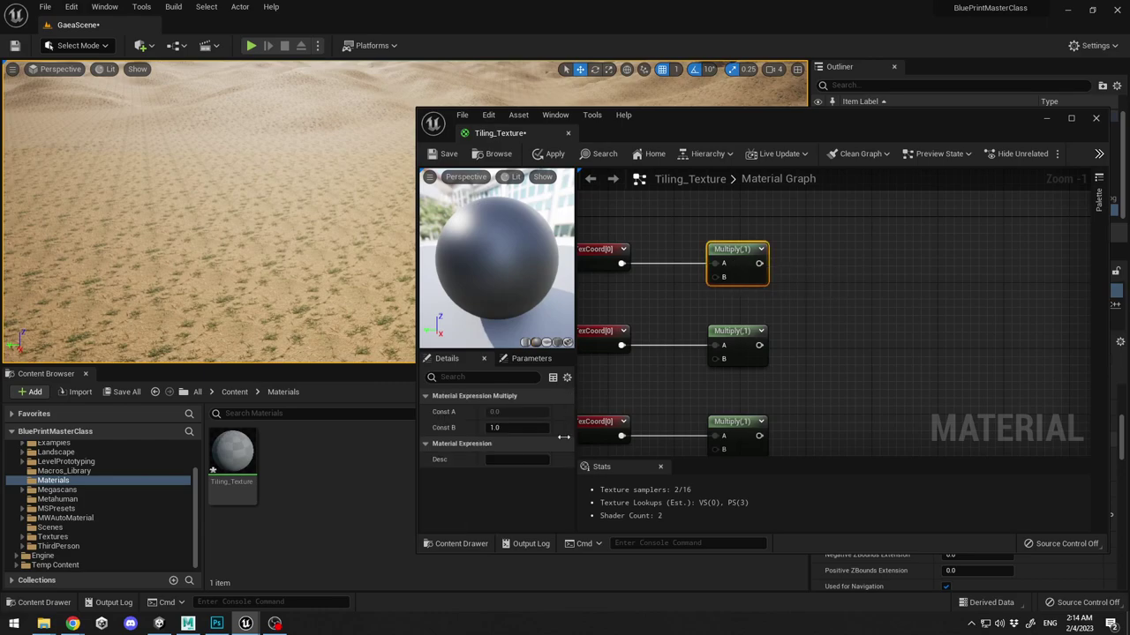
{"action": "left_click", "coordinate": [514, 427]}
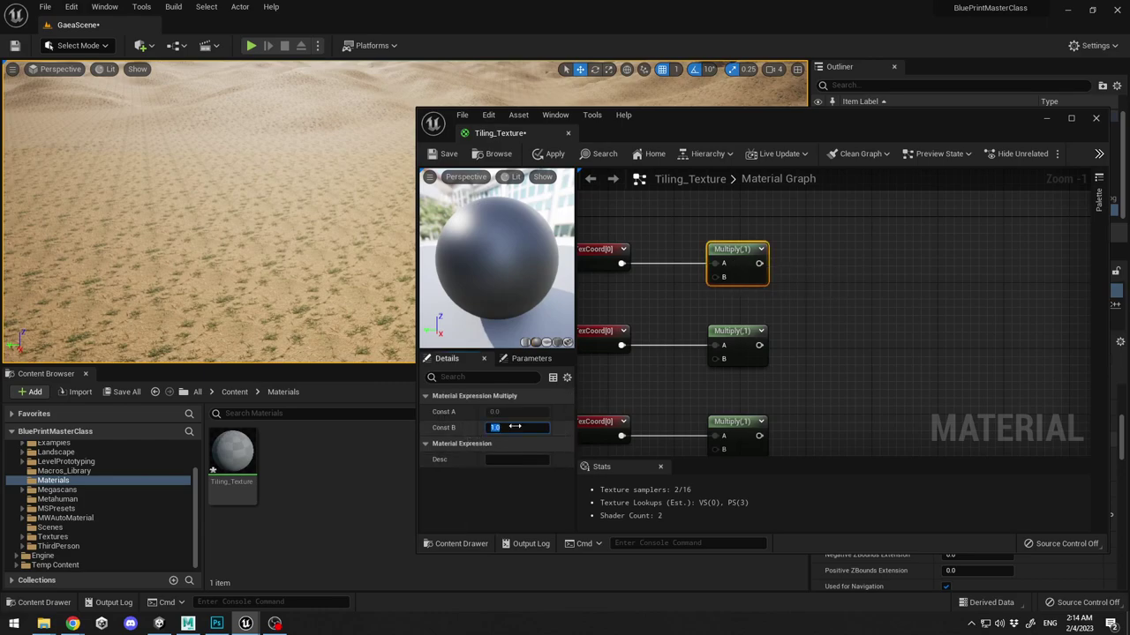
{"action": "type", "text": "0.2"}
{"action": "key", "text": "Return"}
Set Const B of the middle Multiply node to 0.056.
{"action": "left_click", "coordinate": [745, 353]}
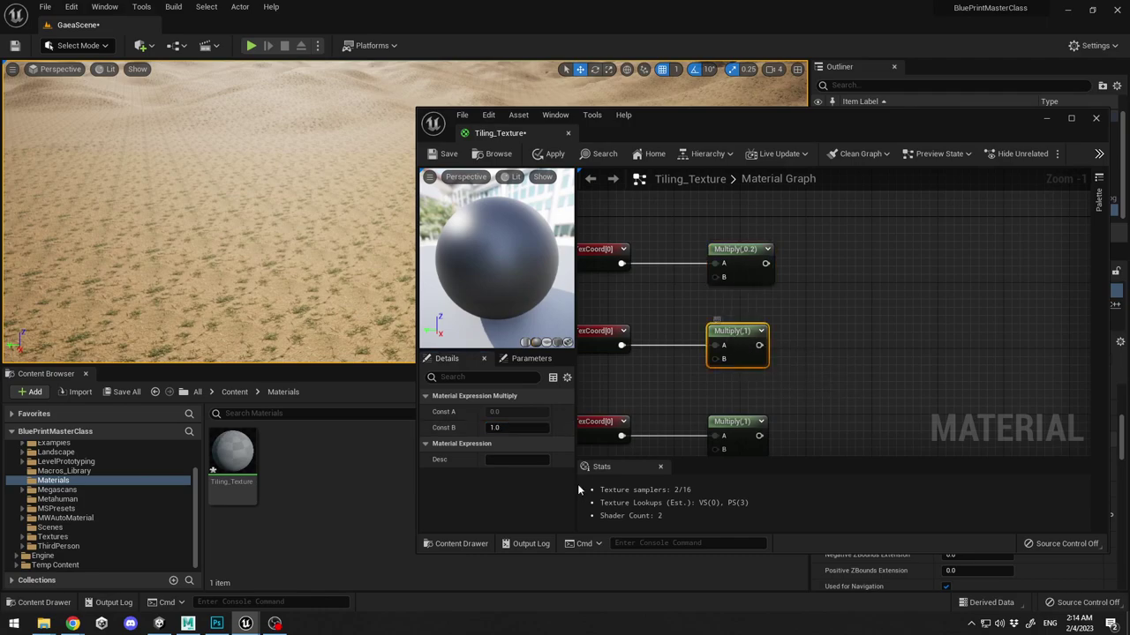
{"action": "left_click", "coordinate": [510, 428]}
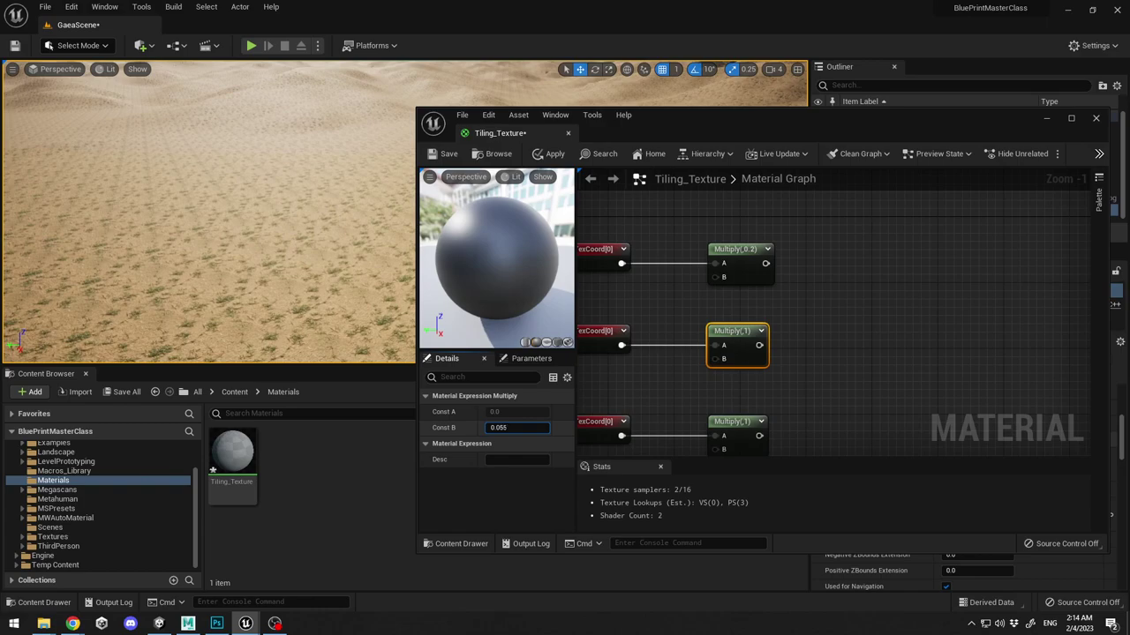
{"action": "type", "text": "0.055"}
{"action": "key", "text": "Return"}
Set Const B of the bottom Multiply node to 0.003.
{"action": "left_click", "coordinate": [730, 425]}
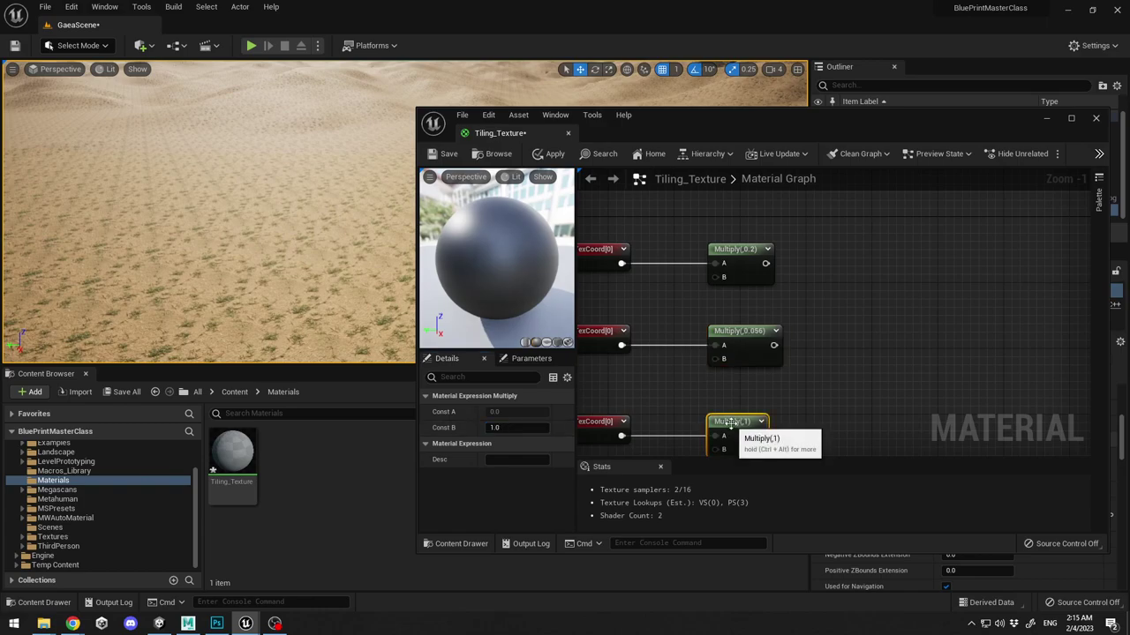
{"action": "right_click_drag", "start_coordinate": [684, 393], "coordinate": [689, 305]}
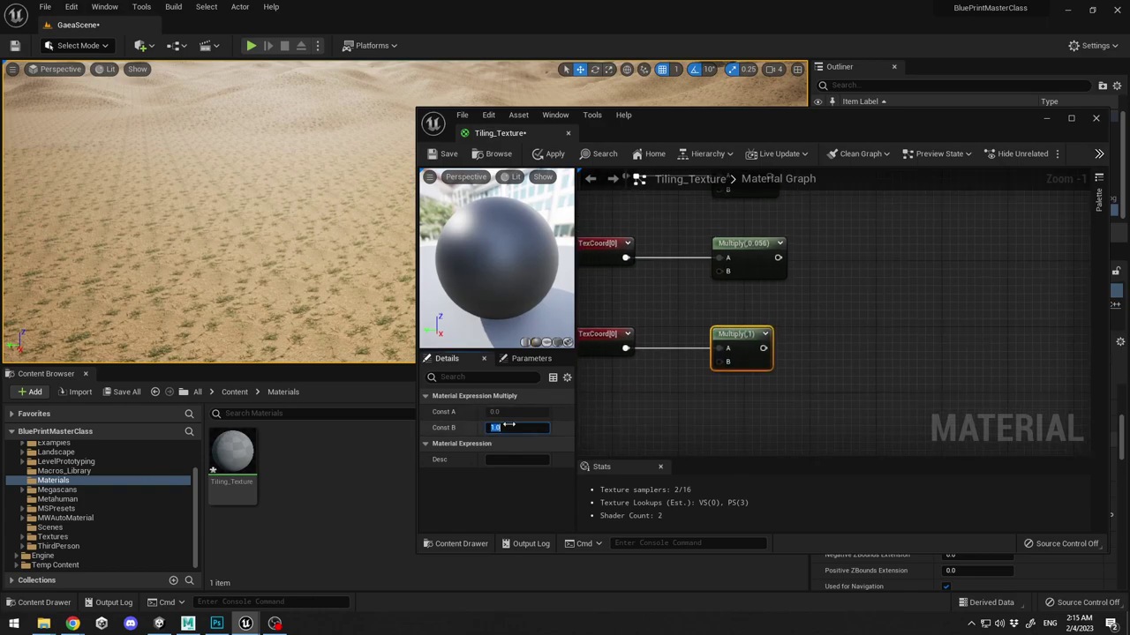
{"action": "type", "text": "0"}
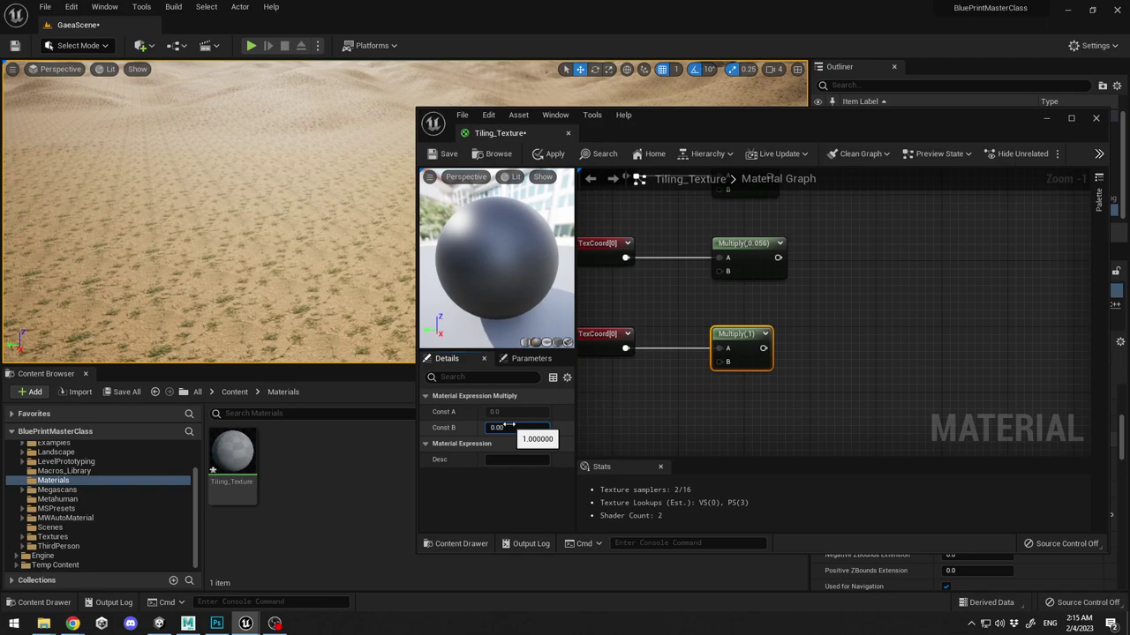
{"action": "key", "text": "Return"}
Add a Texture Sample node between the top Multiply node and the material output node.
{"action": "right_click_drag", "start_coordinate": [871, 272], "coordinate": [710, 331]}
{"action": "left_click", "coordinate": [886, 296]}
{"action": "key", "text": "t"}
{"action": "left_click", "coordinate": [869, 221]}
{"action": "left_click_drag", "start_coordinate": [809, 286], "coordinate": [738, 249]}
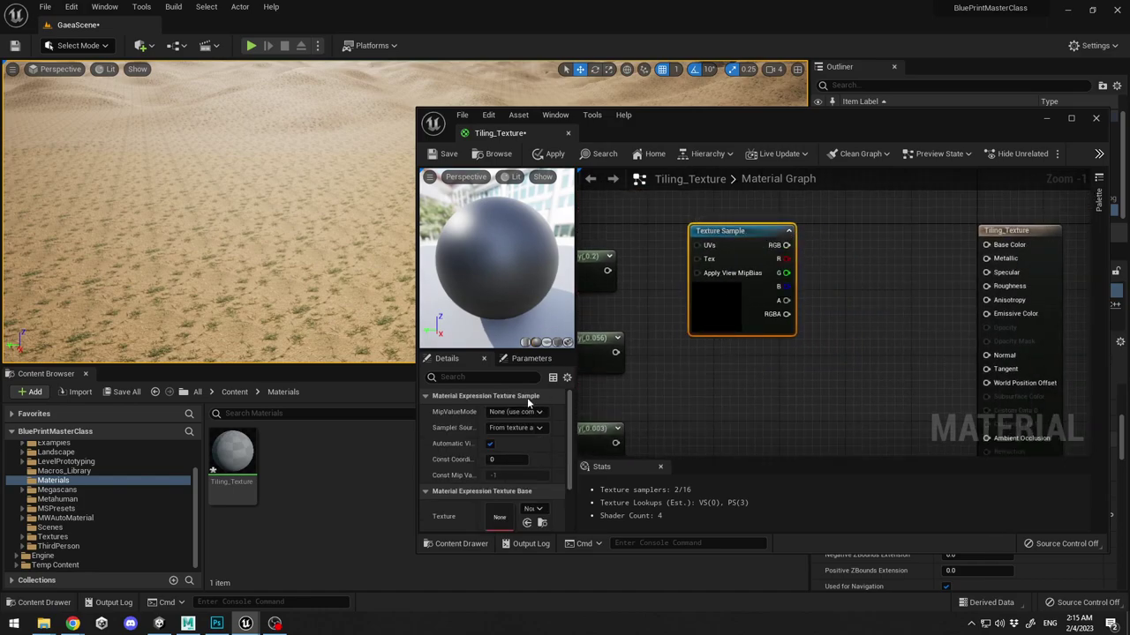
Set the Texture Sample's texture to T_Default_MacroVariation.
{"action": "scroll", "coordinate": [526, 398], "scroll_direction": "down", "scroll_amount": 2}
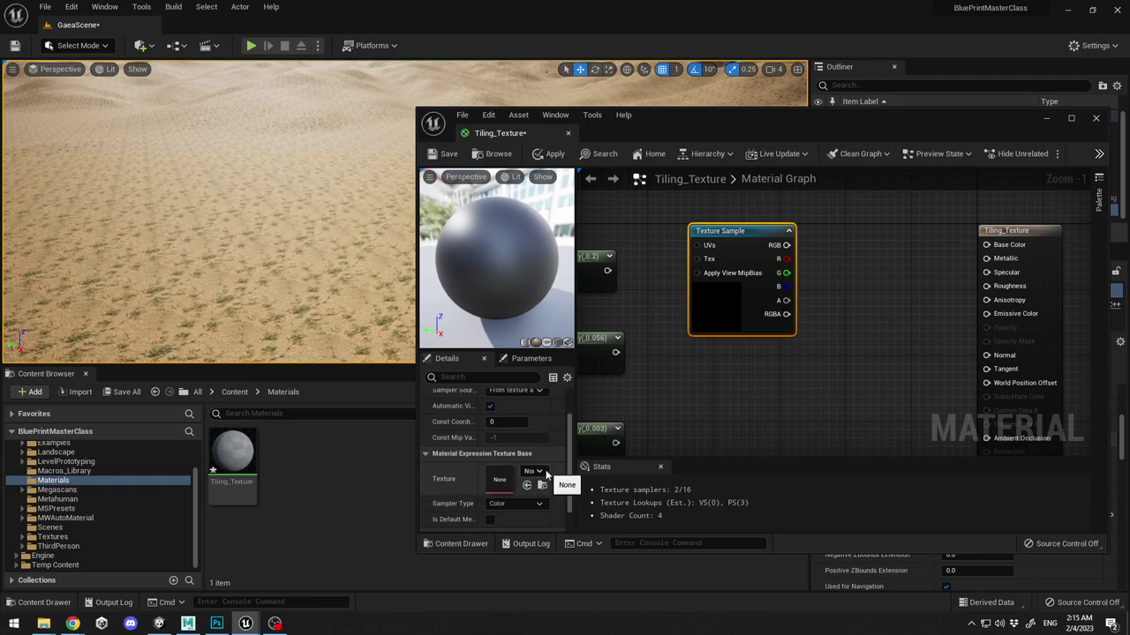
{"action": "left_click", "coordinate": [540, 473]}
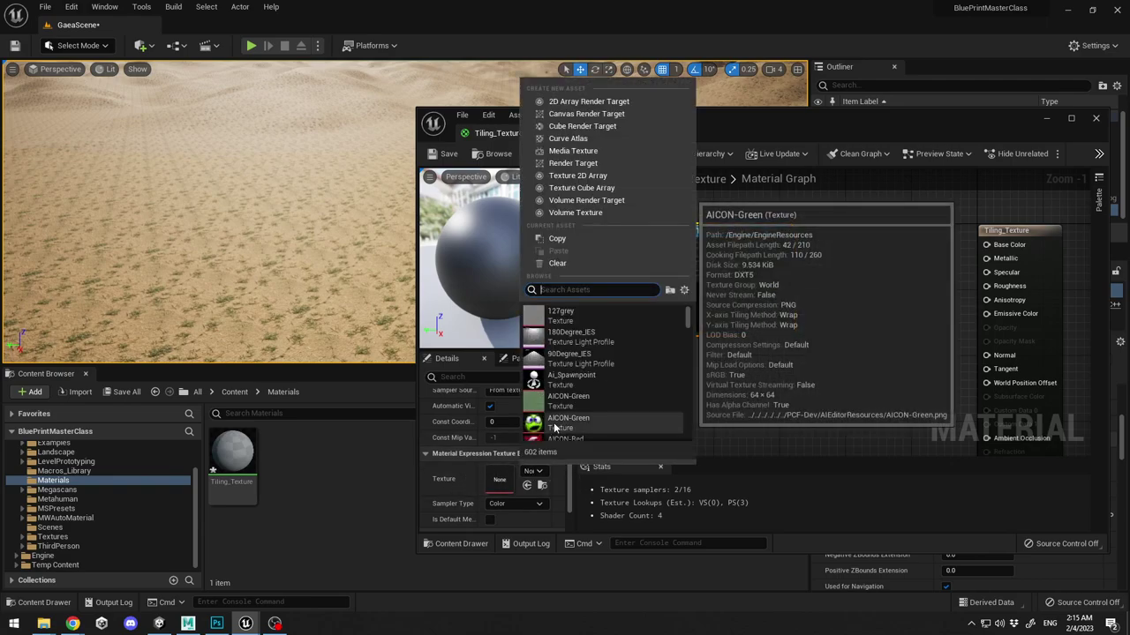
{"action": "type", "text": "macro"}
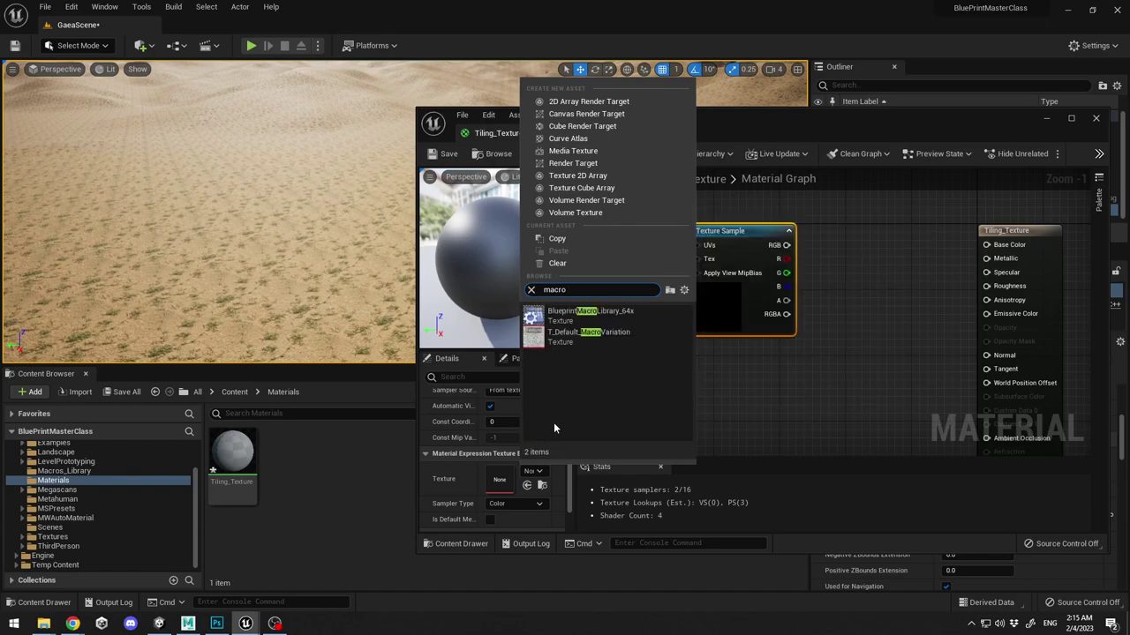
{"action": "left_click", "coordinate": [616, 342]}
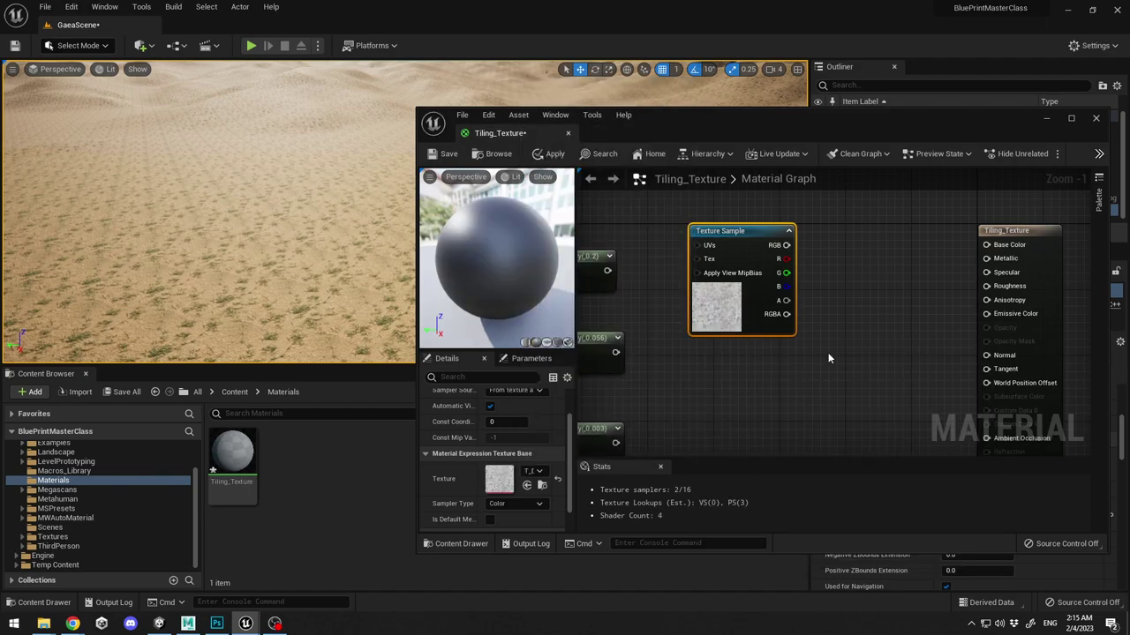
Duplicate the Texture Sample node twice and place the copies below it, beside the middle and bottom Multiply nodes.
{"action": "right_click_drag", "start_coordinate": [830, 358], "coordinate": [910, 286]}
{"action": "key", "text": "ctrl+d"}
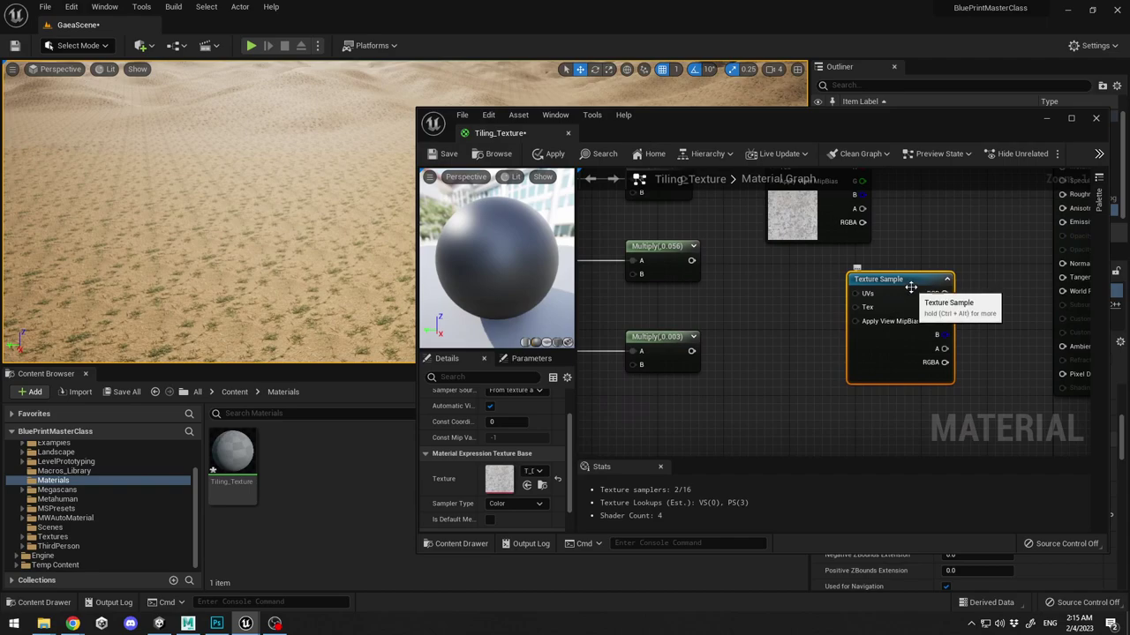
{"action": "left_click_drag", "start_coordinate": [910, 286], "coordinate": [824, 271]}
{"action": "key", "text": "ctrl+d"}
{"action": "right_click_drag", "start_coordinate": [898, 387], "coordinate": [893, 349]}
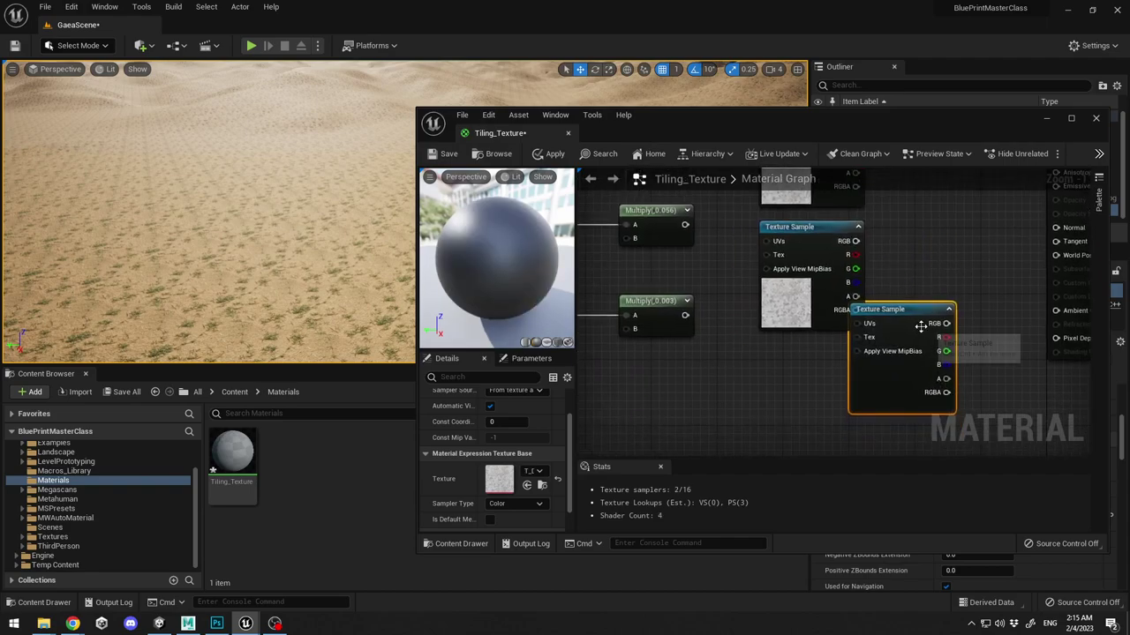
{"action": "left_click_drag", "start_coordinate": [915, 319], "coordinate": [840, 359]}
Spread the node rows apart vertically by repositioning the top and middle rows of TexCoord, Multiply and Texture Sample nodes.
{"action": "scroll", "coordinate": [826, 355], "scroll_direction": "down", "scroll_amount": 3}
{"action": "right_click_drag", "start_coordinate": [729, 272], "coordinate": [735, 335]}
{"action": "left_click_drag", "start_coordinate": [594, 244], "coordinate": [817, 209]}
{"action": "right_click_drag", "start_coordinate": [750, 265], "coordinate": [753, 221]}
{"action": "left_click_drag", "start_coordinate": [620, 268], "coordinate": [822, 272]}
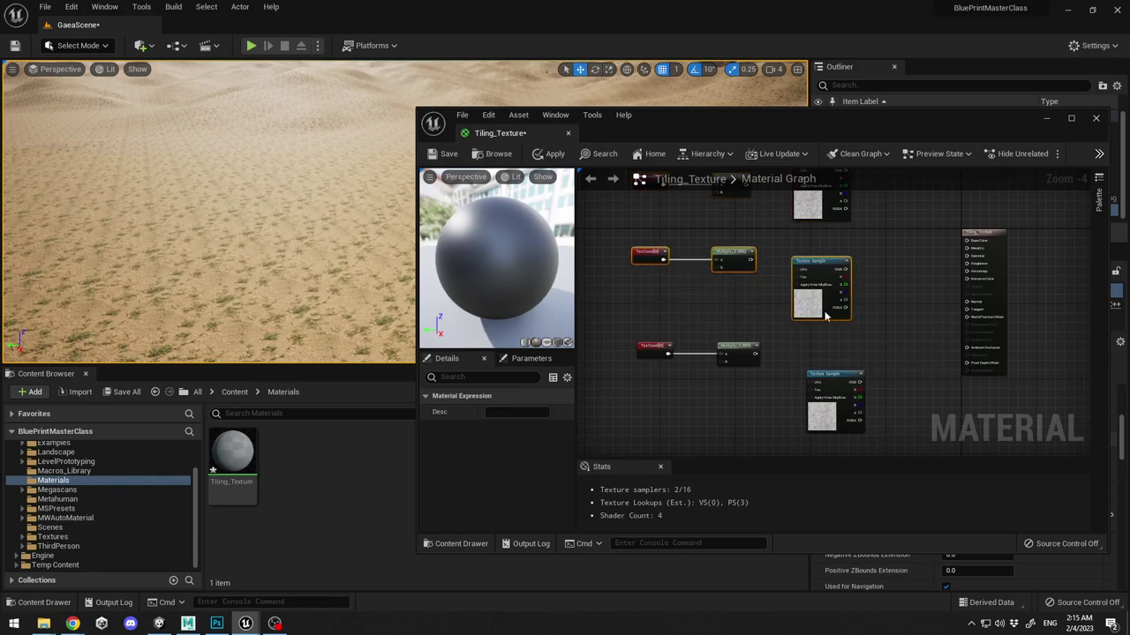
Maximize the material editor window and tidy the node layout, moving the material output node farther away from the Texture Sample nodes.
{"action": "right_click_drag", "start_coordinate": [827, 315], "coordinate": [815, 266]}
{"action": "left_click_drag", "start_coordinate": [608, 279], "coordinate": [801, 297]}
{"action": "right_click_drag", "start_coordinate": [869, 305], "coordinate": [813, 375]}
{"action": "left_click", "coordinate": [1071, 118]}
{"action": "right_click_drag", "start_coordinate": [507, 185], "coordinate": [791, 270]}
{"action": "left_click_drag", "start_coordinate": [827, 223], "coordinate": [1056, 200]}
{"action": "left_click_drag", "start_coordinate": [447, 126], "coordinate": [709, 203]}
{"action": "scroll", "coordinate": [581, 181], "scroll_direction": "up", "scroll_amount": 2}
{"action": "left_click", "coordinate": [621, 226]}
{"action": "scroll", "coordinate": [613, 227], "scroll_direction": "up", "scroll_amount": 2}
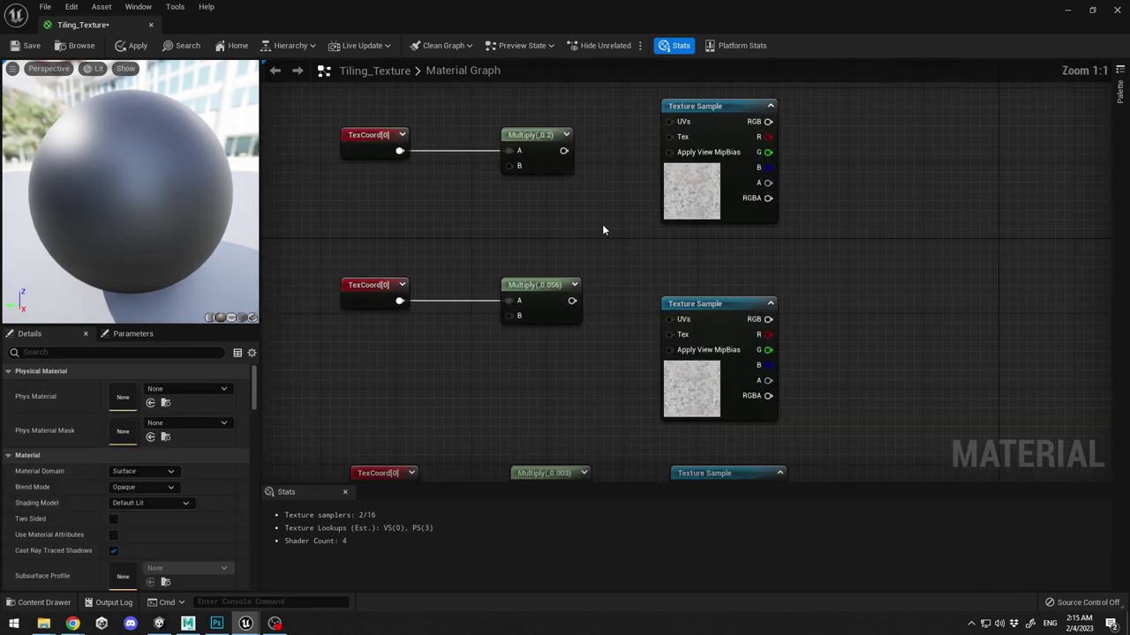
Connect the output of each row's Multiply node to the UVs input of its Texture Sample.
{"action": "left_click_drag", "start_coordinate": [567, 221], "coordinate": [685, 191]}
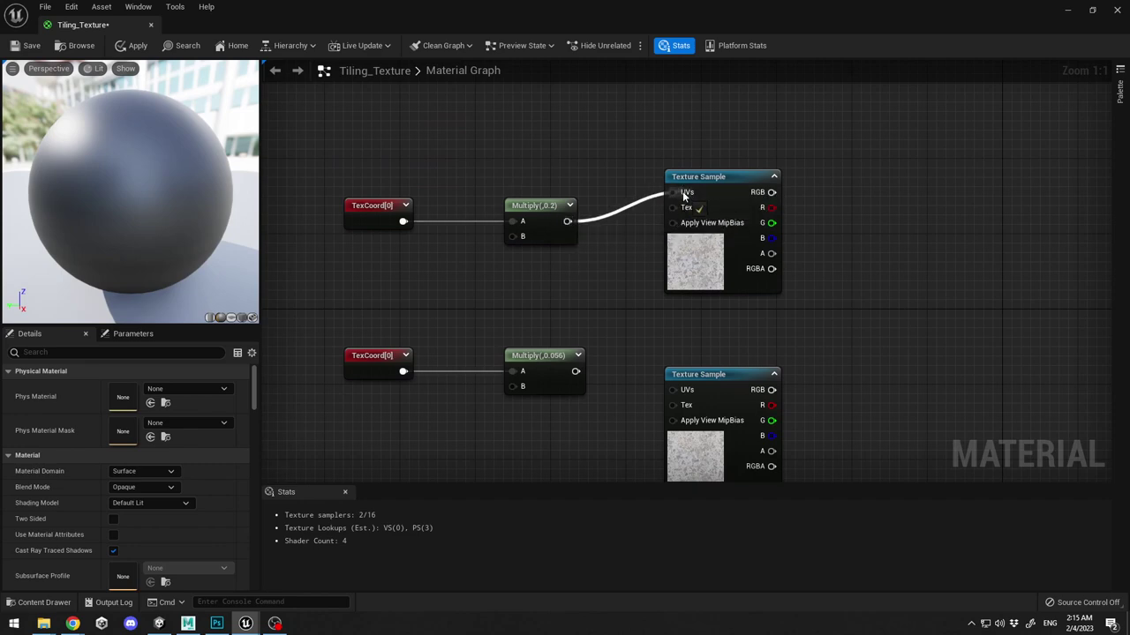
{"action": "right_click_drag", "start_coordinate": [616, 341], "coordinate": [613, 293]}
{"action": "left_click_drag", "start_coordinate": [571, 323], "coordinate": [676, 347]}
{"action": "right_click_drag", "start_coordinate": [648, 400], "coordinate": [613, 199]}
{"action": "left_click_drag", "start_coordinate": [547, 313], "coordinate": [649, 319]}
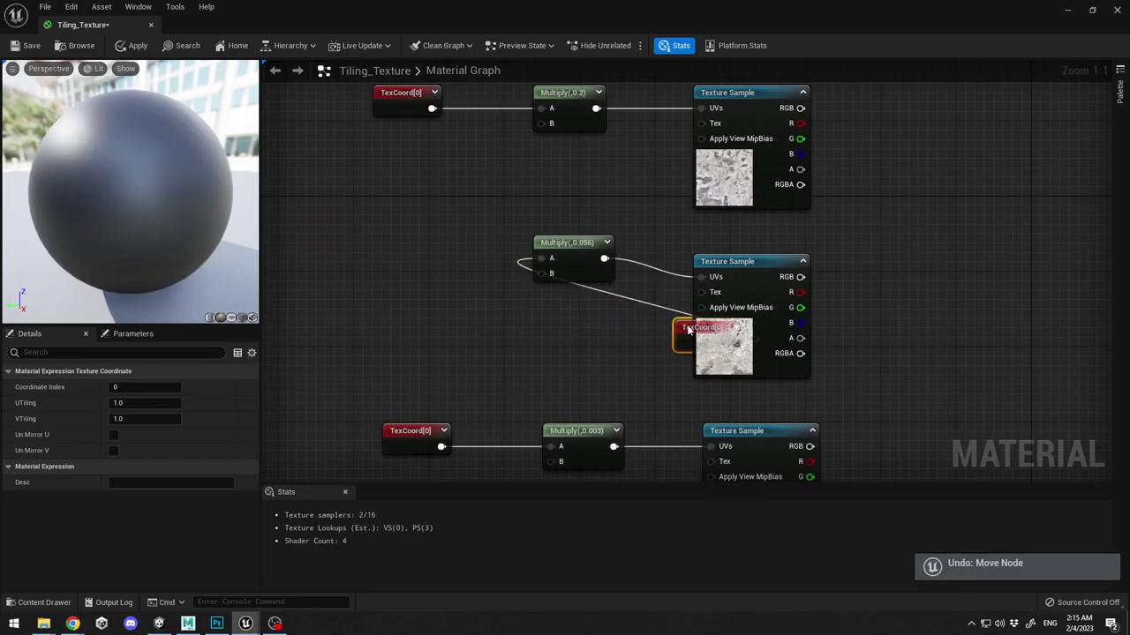
Undo the stray TexCoord move and straighten the connections in the middle and bottom node rows.
{"action": "left_click_drag", "start_coordinate": [688, 328], "coordinate": [469, 292]}
{"action": "key", "text": "ctrl+z"}
{"action": "left_click_drag", "start_coordinate": [355, 336], "coordinate": [768, 266]}
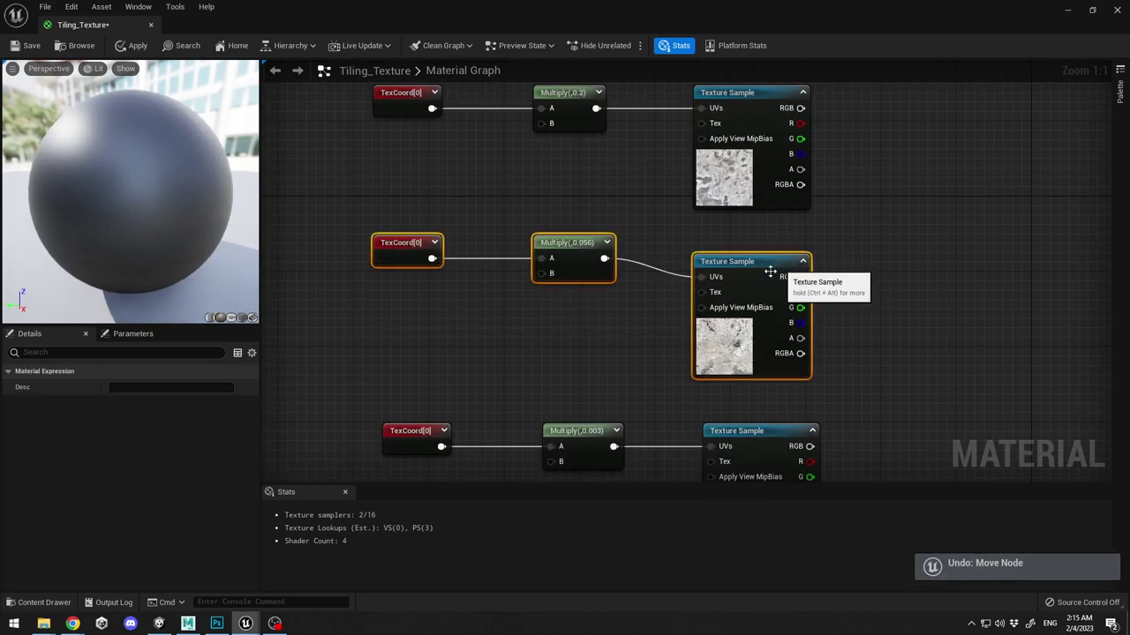
{"action": "key", "text": "q"}
{"action": "scroll", "coordinate": [648, 349], "scroll_direction": "down", "scroll_amount": 2}
{"action": "right_click_drag", "start_coordinate": [655, 384], "coordinate": [638, 309]}
{"action": "left_click_drag", "start_coordinate": [408, 415], "coordinate": [696, 343]}
{"action": "scroll", "coordinate": [696, 343], "scroll_direction": "down", "scroll_amount": 2}
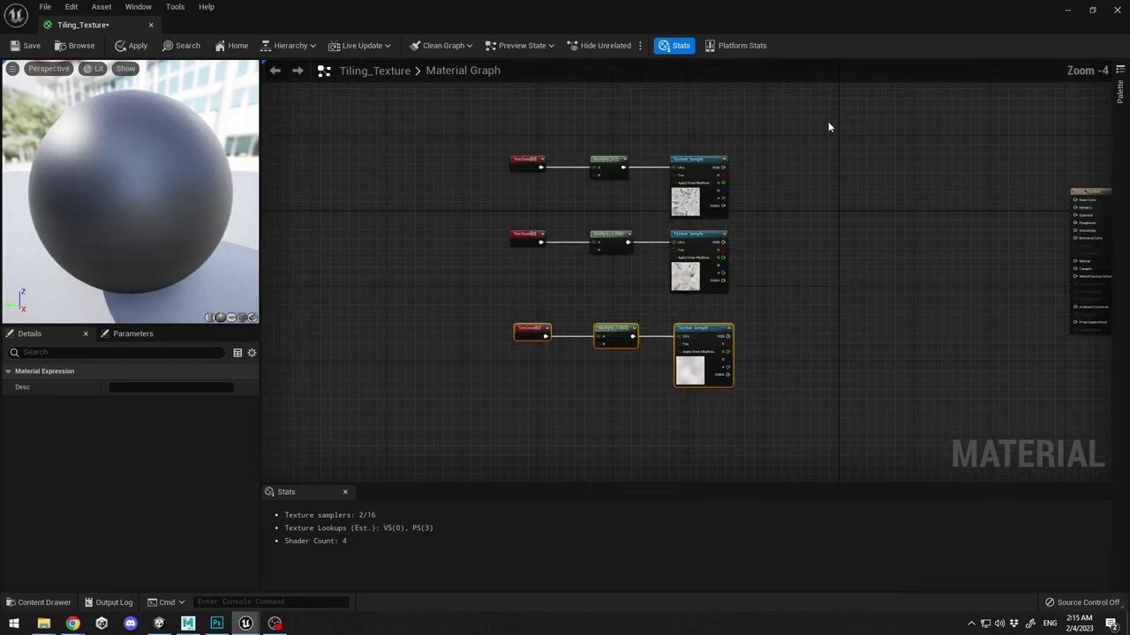
Align the three Texture Sample nodes vertically along their left edges.
{"action": "left_click_drag", "start_coordinate": [828, 121], "coordinate": [707, 409]}
{"action": "right_click_drag", "start_coordinate": [819, 239], "coordinate": [791, 271]}
{"action": "left_click", "coordinate": [538, 388]}
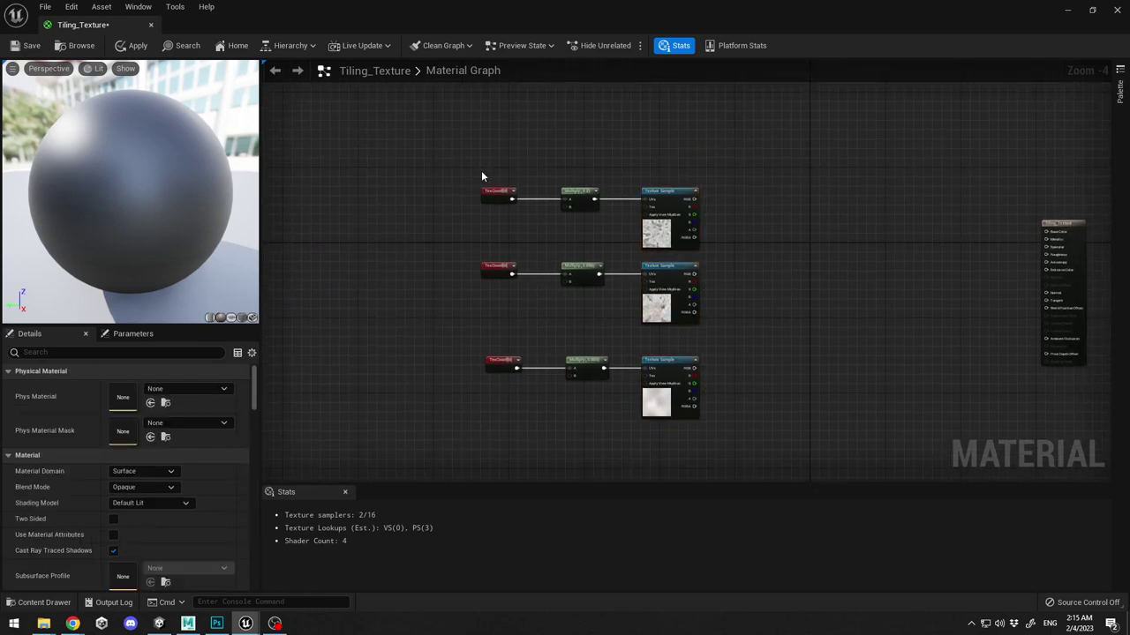
Reposition the top row of TexCoord, Multiply and Texture Sample nodes slightly higher above the middle row.
{"action": "left_click_drag", "start_coordinate": [481, 170], "coordinate": [662, 148]}
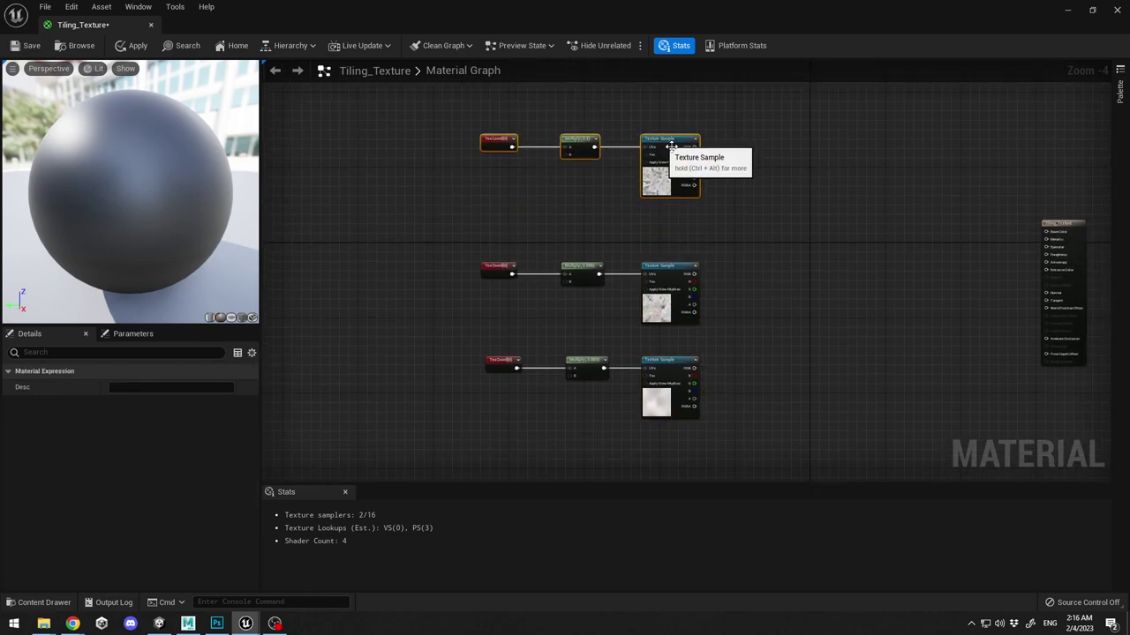
{"action": "left_click", "coordinate": [777, 192]}
{"action": "right_click_drag", "start_coordinate": [776, 192], "coordinate": [652, 208]}
{"action": "left_click_drag", "start_coordinate": [331, 123], "coordinate": [559, 215]}
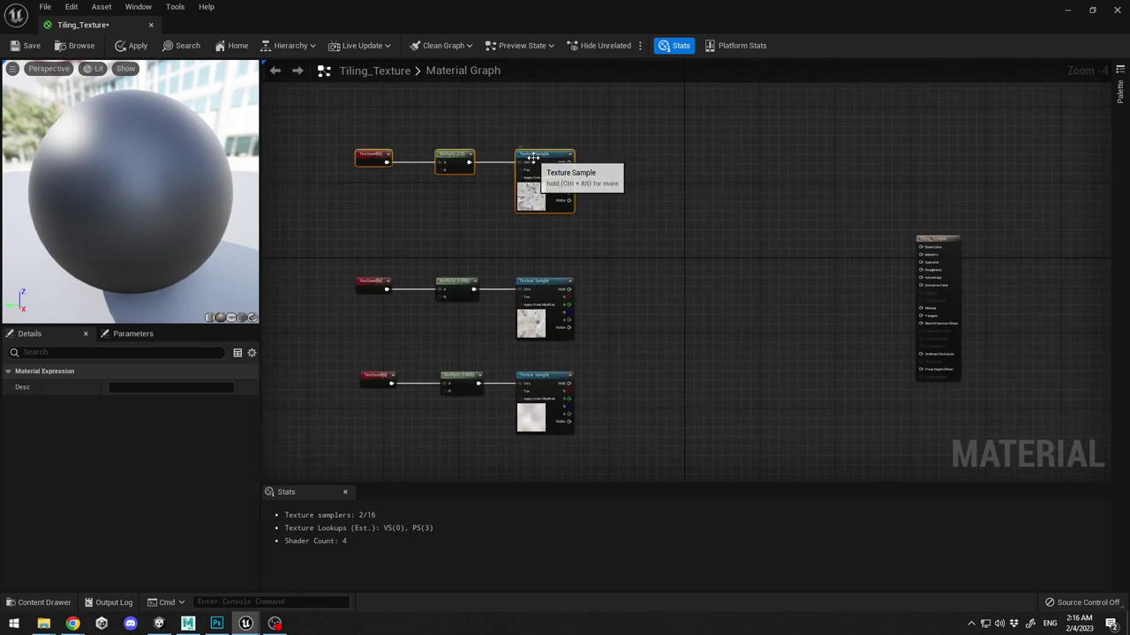
{"action": "left_click_drag", "start_coordinate": [533, 158], "coordinate": [533, 177]}
{"action": "left_click", "coordinate": [671, 191]}
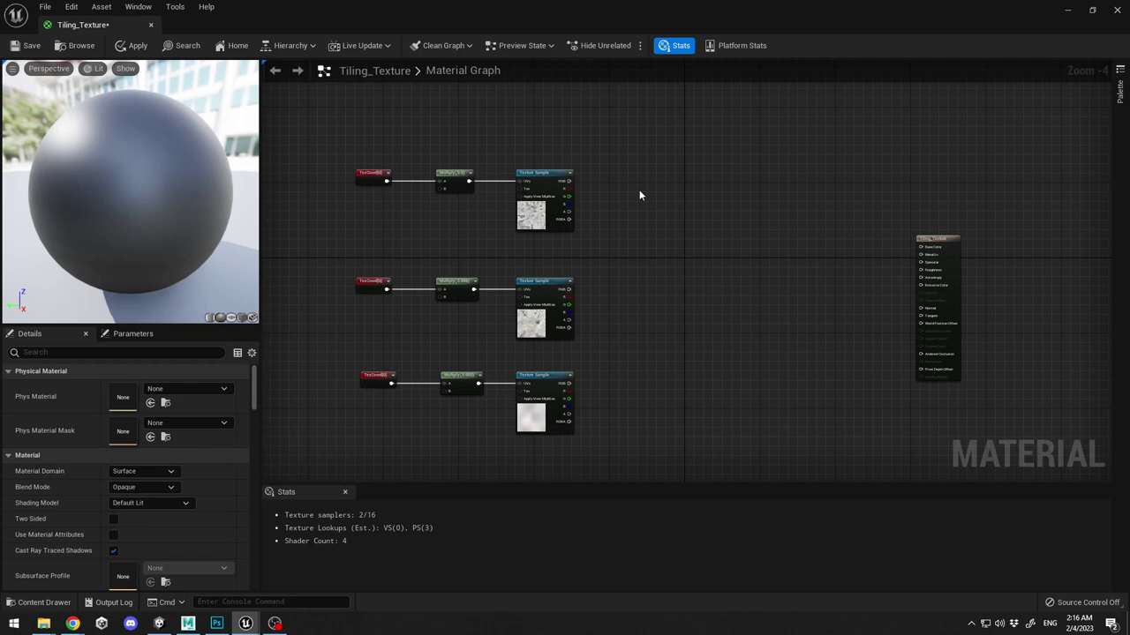
Create an Add node beside the top Texture Sample and connect the sample's R output to its A input.
{"action": "left_click", "coordinate": [639, 189]}
{"action": "scroll", "coordinate": [648, 201], "scroll_direction": "up", "scroll_amount": 3}
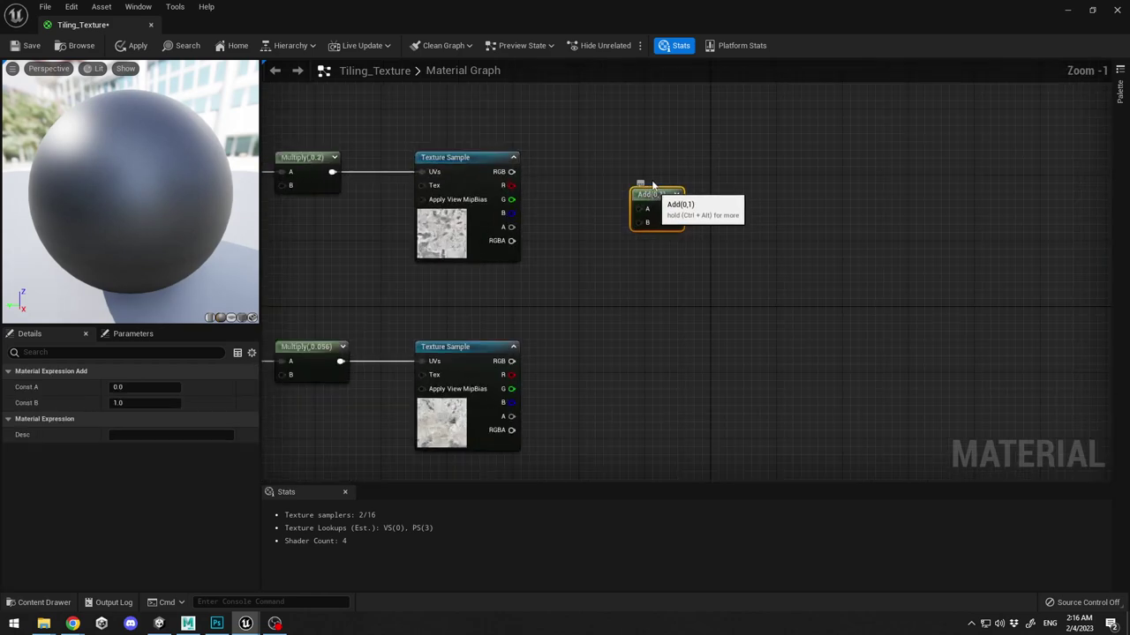
{"action": "right_click_drag", "start_coordinate": [520, 181], "coordinate": [635, 192]}
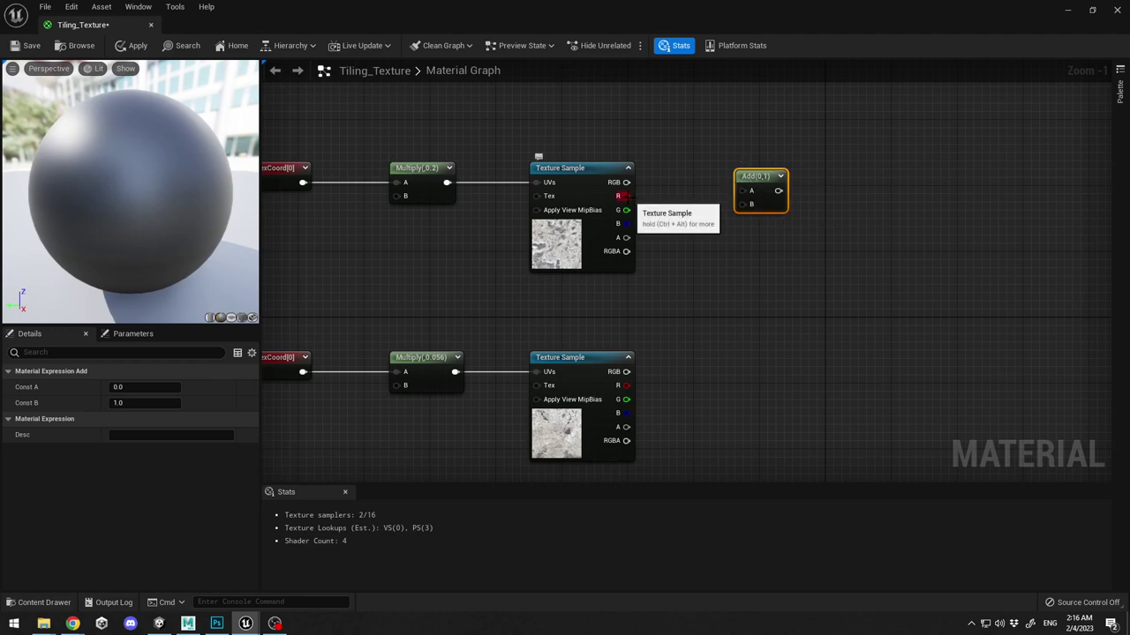
{"action": "left_click_drag", "start_coordinate": [622, 196], "coordinate": [744, 191]}
Duplicate the Add node beside the middle Texture Sample and connect that sample's R output to its A input.
{"action": "right_click_drag", "start_coordinate": [738, 305], "coordinate": [741, 224]}
{"action": "key", "text": "ctrl+c"}
{"action": "key", "text": "ctrl+v"}
{"action": "left_click_drag", "start_coordinate": [805, 265], "coordinate": [780, 302]}
{"action": "left_click_drag", "start_coordinate": [635, 323], "coordinate": [776, 309]}
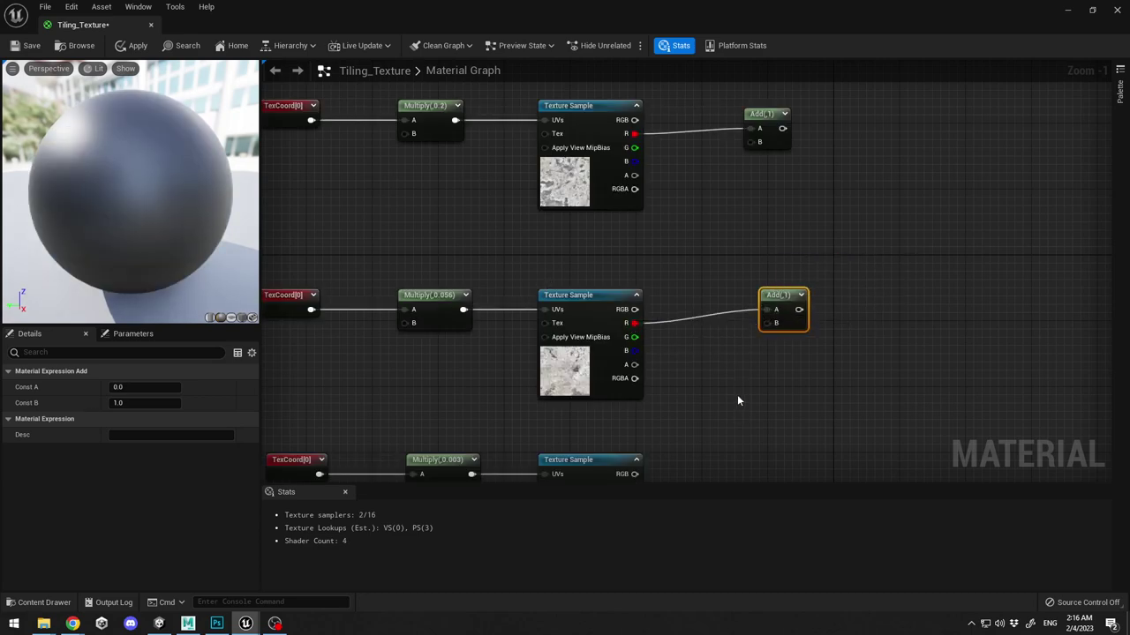
Paste another Add node beside the bottom Texture Sample and connect that sample's R output to its A input.
{"action": "right_click_drag", "start_coordinate": [737, 400], "coordinate": [713, 214]}
{"action": "key", "text": "ctrl+v"}
{"action": "left_click_drag", "start_coordinate": [811, 187], "coordinate": [779, 262]}
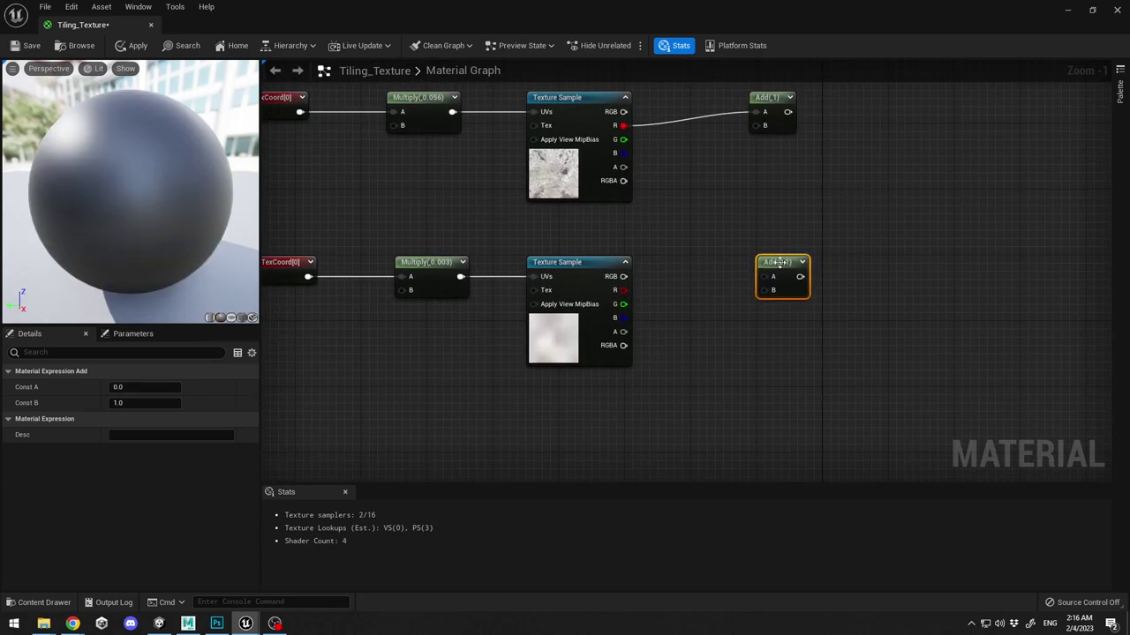
{"action": "left_click_drag", "start_coordinate": [623, 290], "coordinate": [794, 270]}
{"action": "key", "text": "Escape"}
{"action": "left_click_drag", "start_coordinate": [621, 305], "coordinate": [765, 278]}
Straighten the connections of all three node rows, including their Add nodes.
{"action": "scroll", "coordinate": [764, 277], "scroll_direction": "down", "scroll_amount": 4}
{"action": "left_click_drag", "start_coordinate": [456, 290], "coordinate": [756, 343]}
{"action": "right_click_drag", "start_coordinate": [732, 145], "coordinate": [734, 210]}
{"action": "left_click_drag", "start_coordinate": [479, 259], "coordinate": [768, 293]}
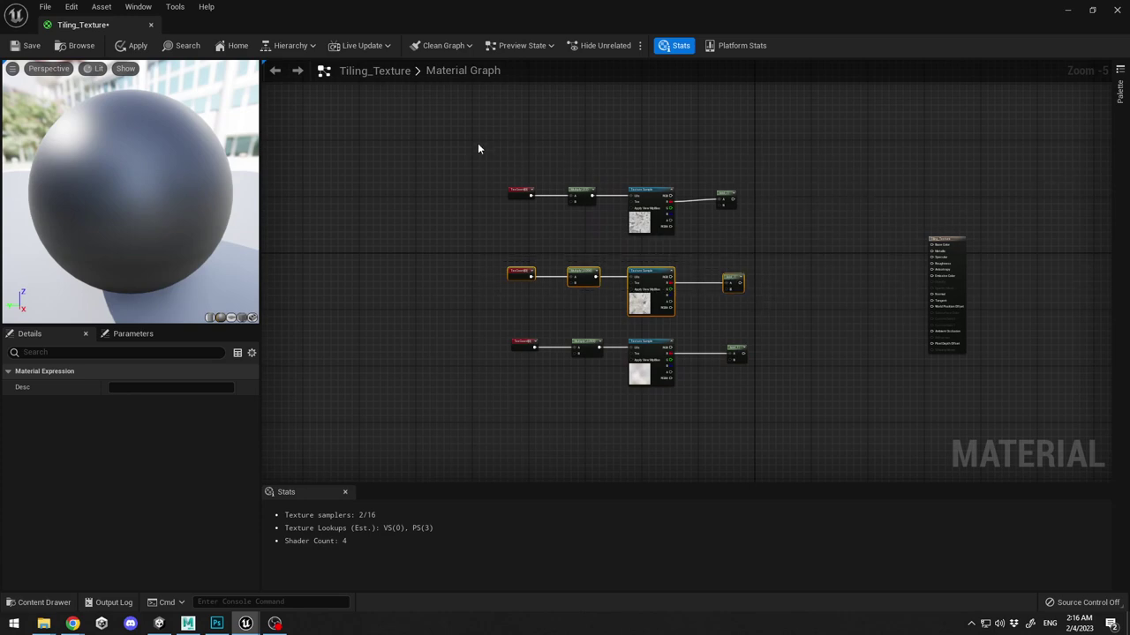
{"action": "left_click_drag", "start_coordinate": [478, 145], "coordinate": [767, 221]}
{"action": "key", "text": "q"}
Align the three Add nodes vertically in one column.
{"action": "right_click_drag", "start_coordinate": [755, 262], "coordinate": [715, 224]}
{"action": "scroll", "coordinate": [715, 225], "scroll_direction": "up", "scroll_amount": 2}
{"action": "left_click_drag", "start_coordinate": [736, 99], "coordinate": [657, 386]}
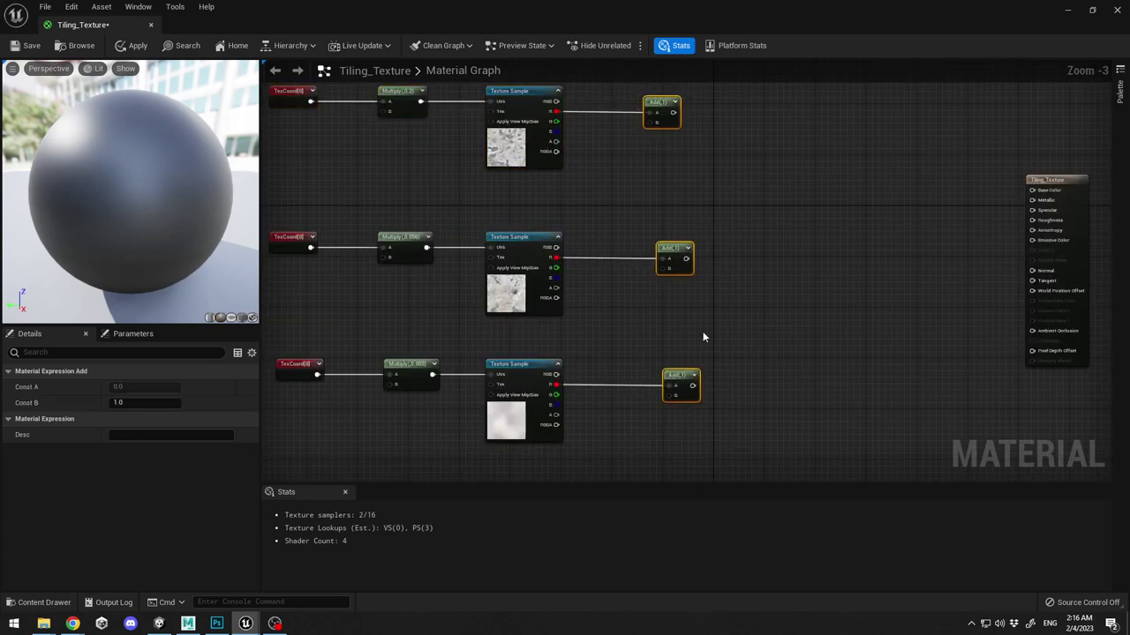
{"action": "left_click", "coordinate": [707, 216]}
{"action": "scroll", "coordinate": [712, 157], "scroll_direction": "up", "scroll_amount": 2}
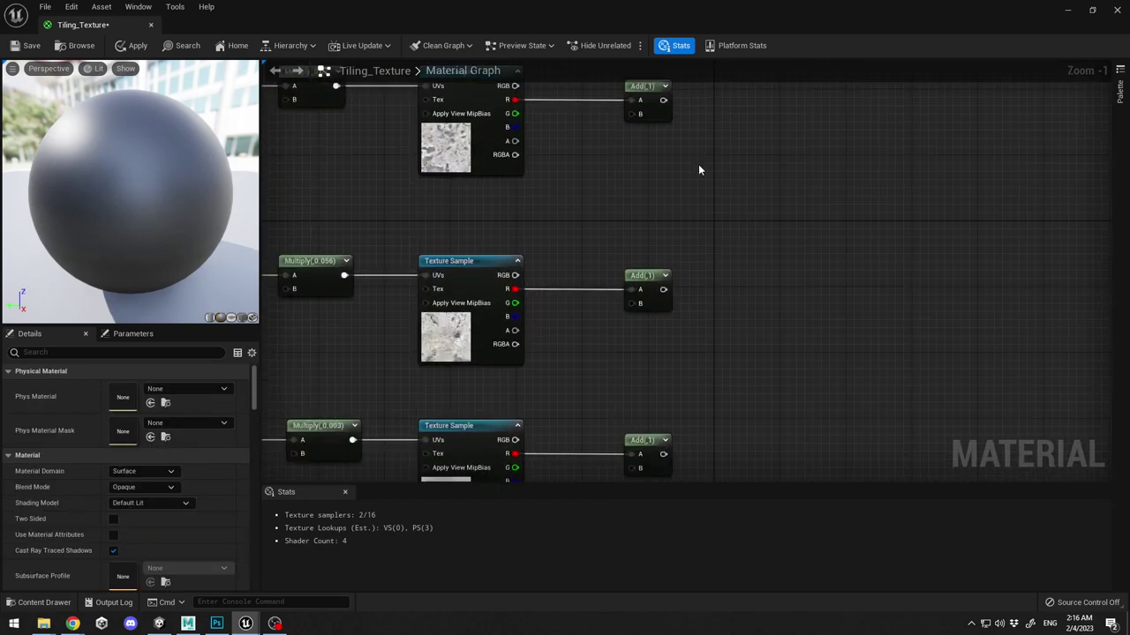
{"action": "scroll", "coordinate": [732, 250], "scroll_direction": "up", "scroll_amount": 2}
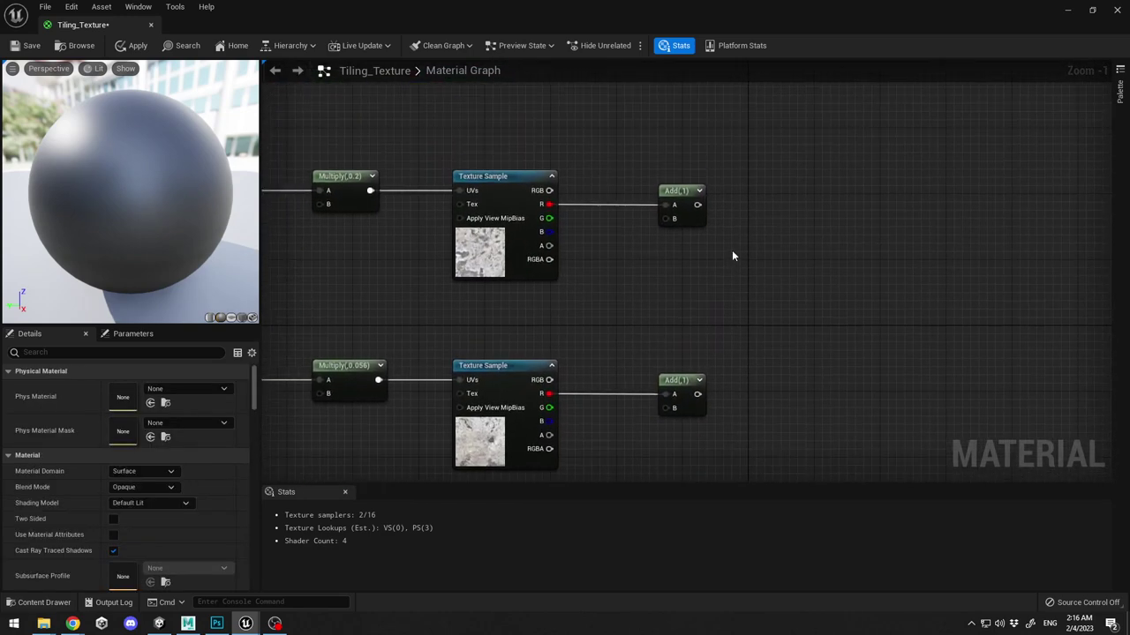
Set Const B of the top Add node to 0.45.
{"action": "left_click", "coordinate": [663, 185]}
{"action": "left_click", "coordinate": [145, 404]}
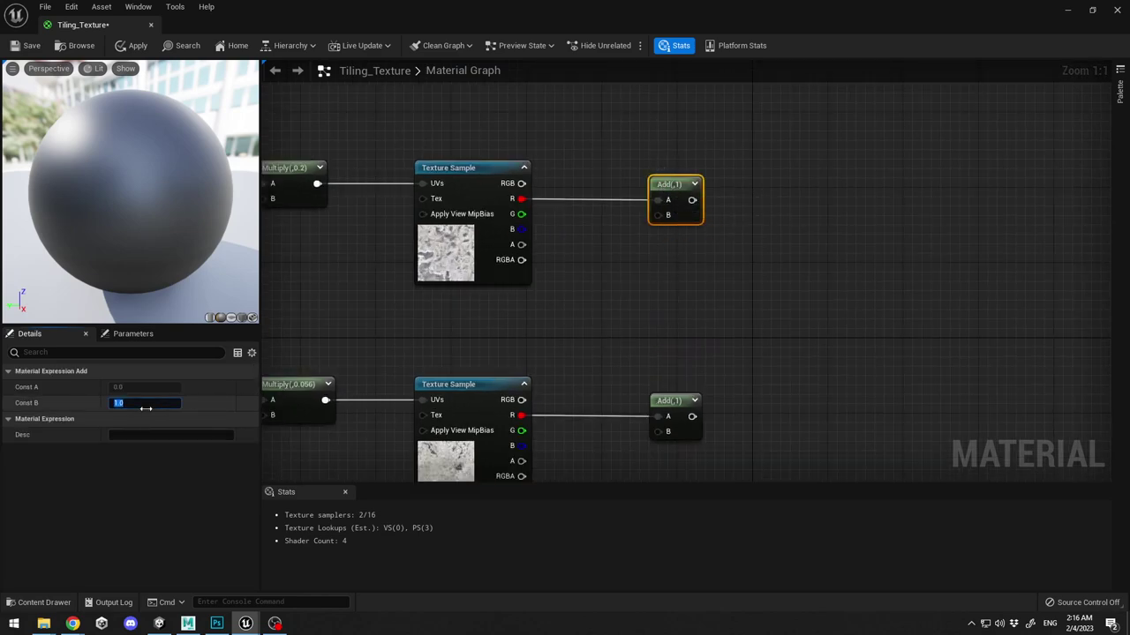
{"action": "type", "text": ".45"}
{"action": "key", "text": "Return"}
Set Const B of the middle and bottom Add nodes to 0.45.
{"action": "right_click_drag", "start_coordinate": [562, 337], "coordinate": [552, 179]}
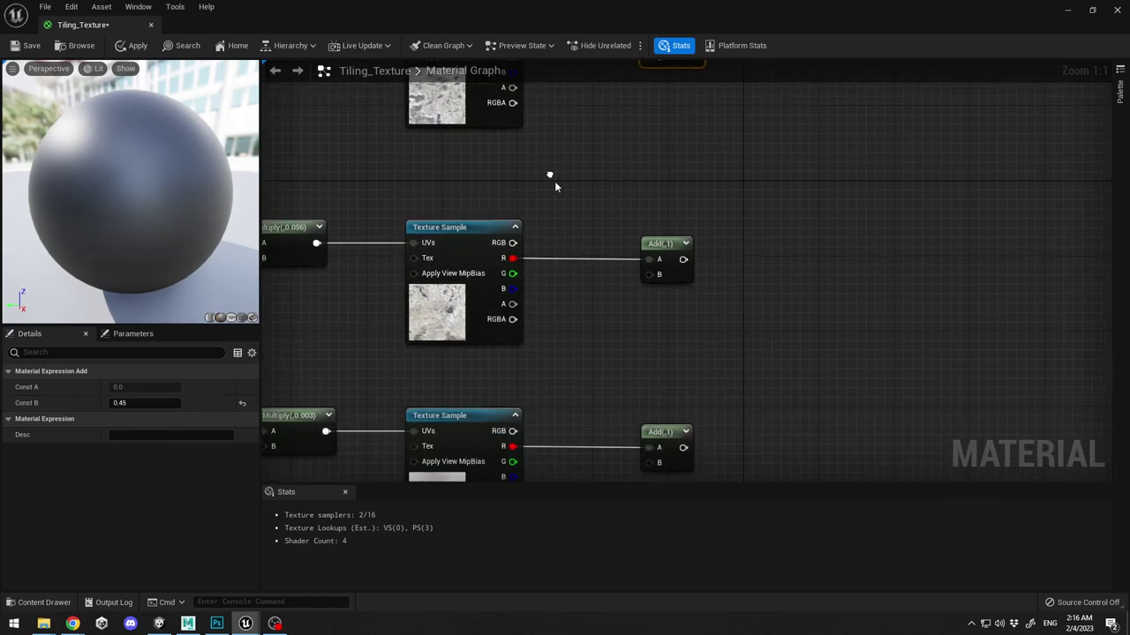
{"action": "left_click", "coordinate": [157, 403]}
{"action": "key", "text": "Return"}
{"action": "right_click_drag", "start_coordinate": [583, 449], "coordinate": [591, 312]}
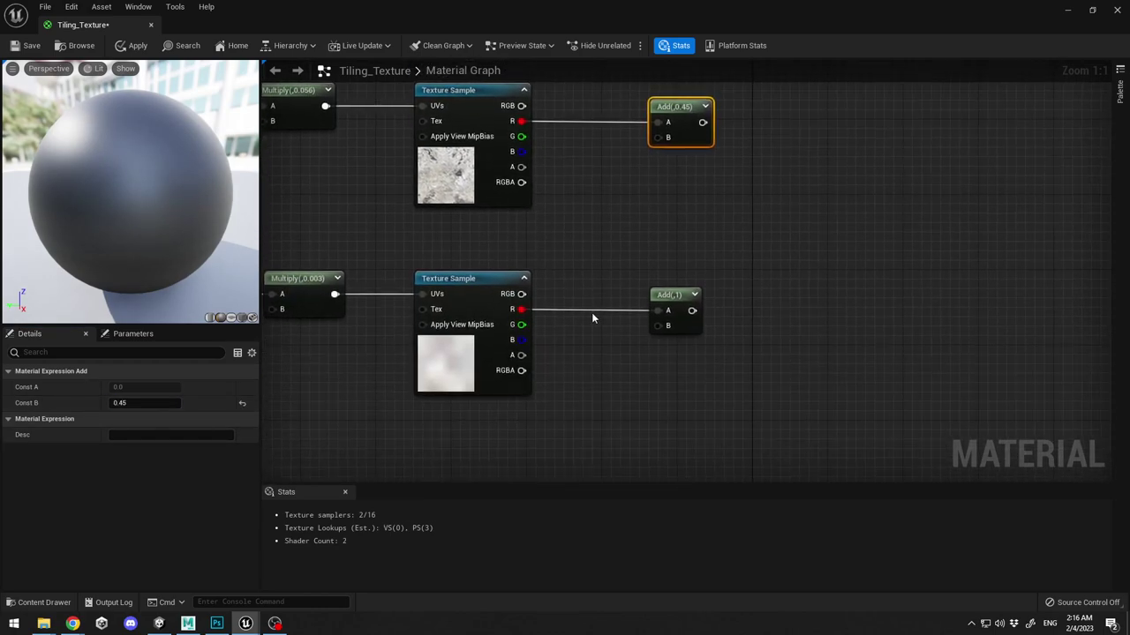
{"action": "left_click", "coordinate": [660, 295]}
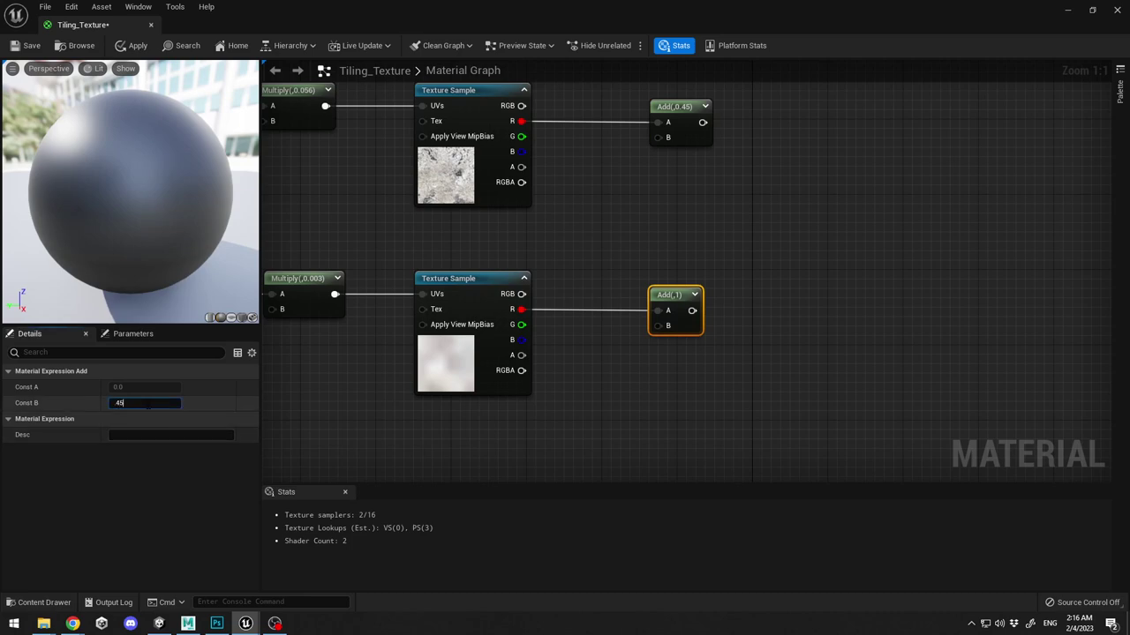
{"action": "key", "text": "Return"}
Add a Multiply node between the top Add node and the material output node.
{"action": "right_click_drag", "start_coordinate": [784, 238], "coordinate": [507, 301]}
{"action": "left_click", "coordinate": [623, 259]}
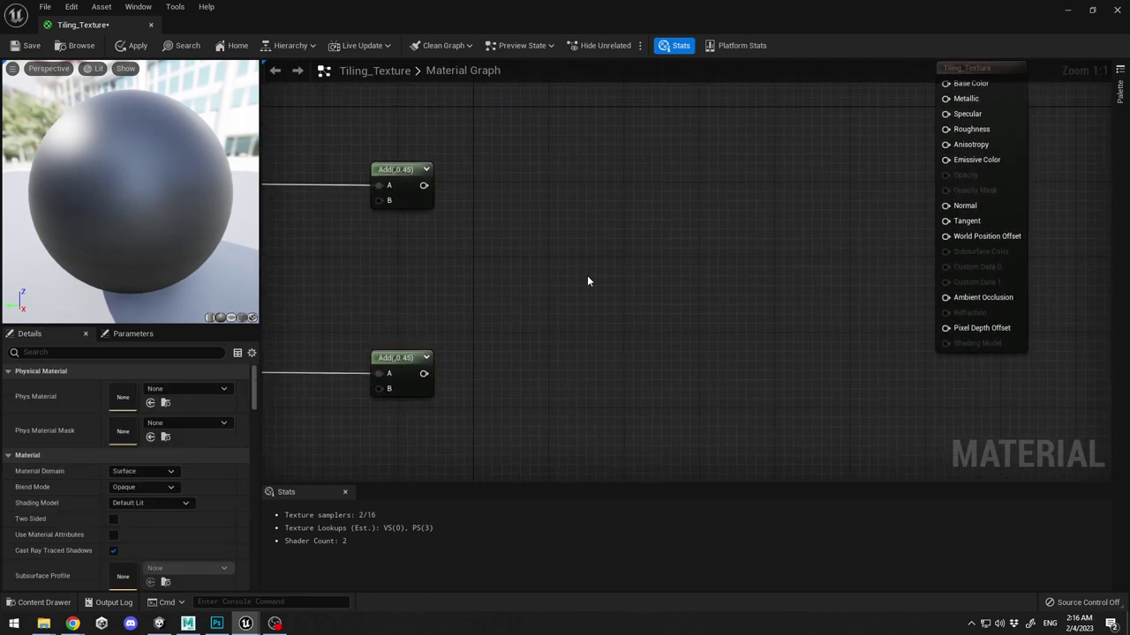
{"action": "right_click_drag", "start_coordinate": [438, 244], "coordinate": [697, 311]}
{"action": "scroll", "coordinate": [697, 311], "scroll_direction": "down", "scroll_amount": 2}
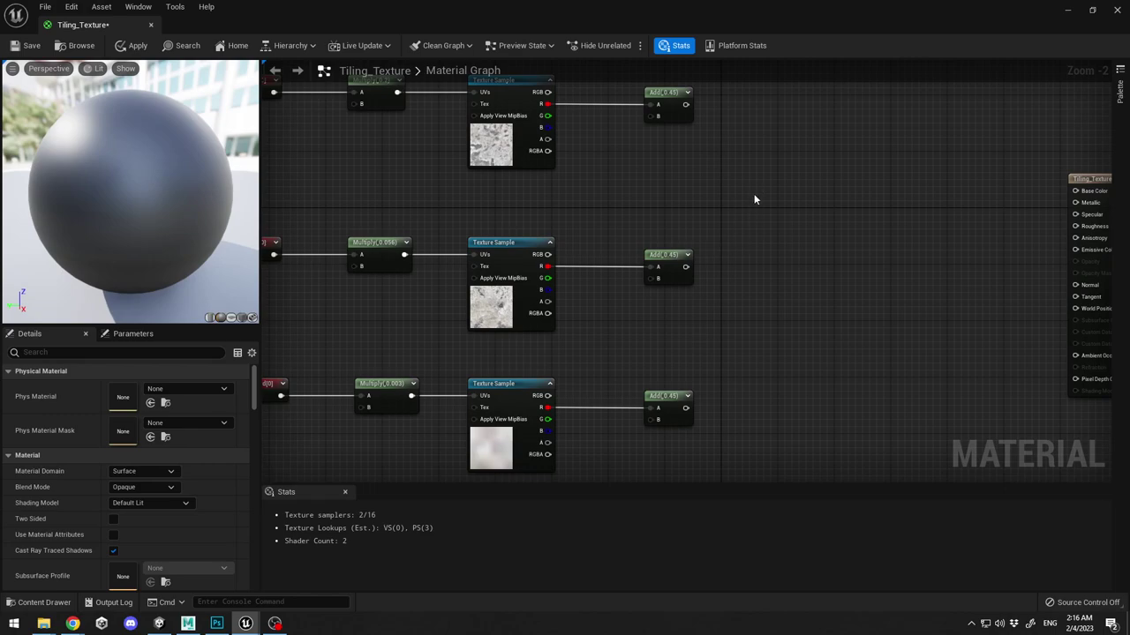
{"action": "right_click_drag", "start_coordinate": [755, 199], "coordinate": [692, 276]}
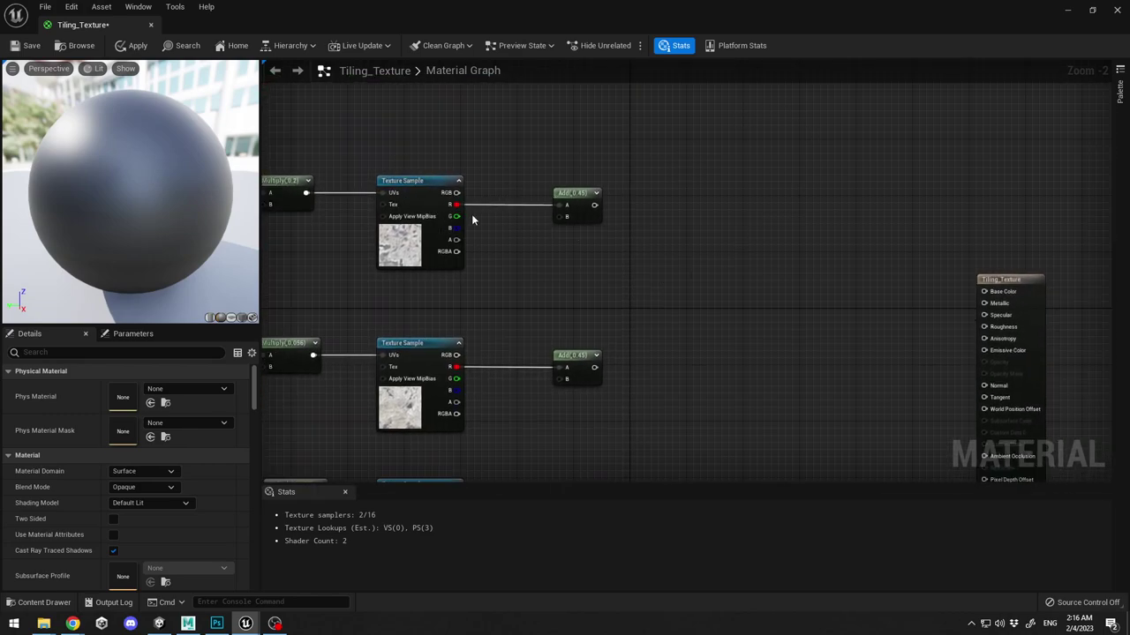
{"action": "right_click_drag", "start_coordinate": [688, 319], "coordinate": [656, 251]}
{"action": "key", "text": "m"}
{"action": "left_click", "coordinate": [724, 150]}
Add a second Multiply node and connect the middle Add node to its A input and the bottom Add node to B.
{"action": "key", "text": "m"}
{"action": "left_click", "coordinate": [673, 339]}
{"action": "left_click_drag", "start_coordinate": [709, 304], "coordinate": [677, 302]}
{"action": "left_click_drag", "start_coordinate": [580, 266], "coordinate": [655, 317]}
{"action": "left_click_drag", "start_coordinate": [579, 407], "coordinate": [660, 332]}
Connect the lower Multiply to the upper Multiply's B input and the top Add to A, lining the upper Multiply up with the top row.
{"action": "right_click_drag", "start_coordinate": [728, 289], "coordinate": [631, 349]}
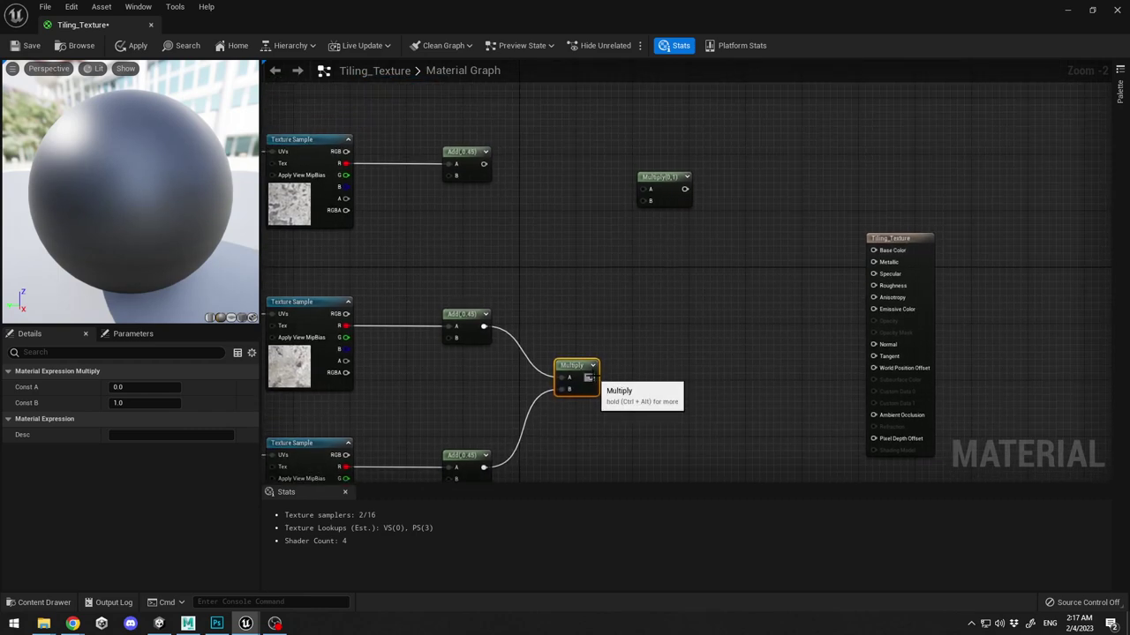
{"action": "left_click_drag", "start_coordinate": [589, 378], "coordinate": [648, 201]}
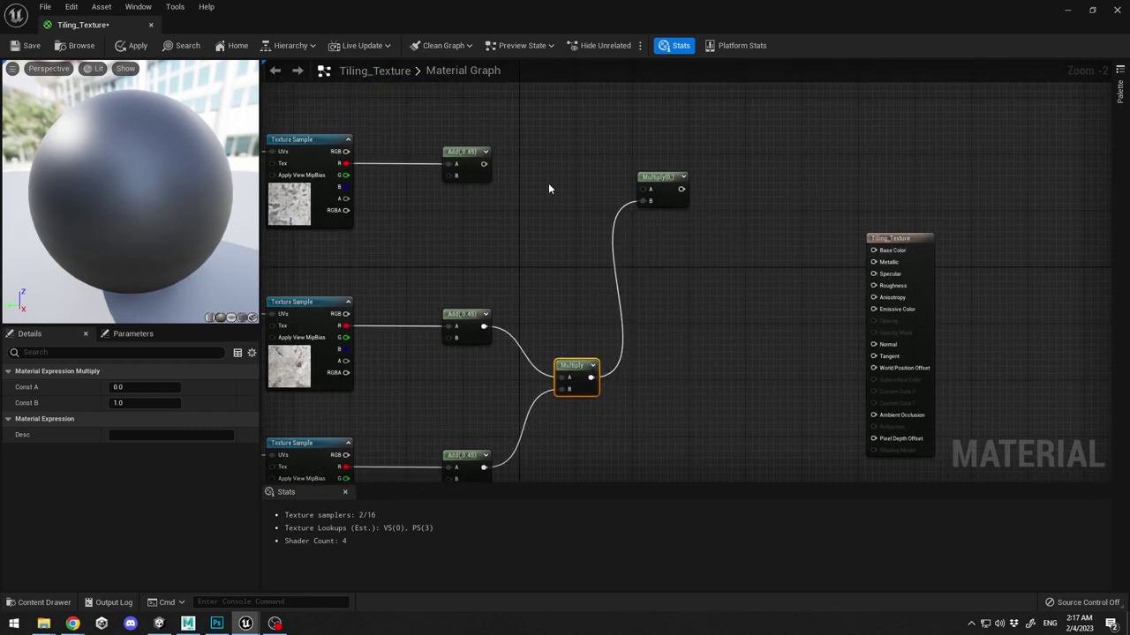
{"action": "left_click_drag", "start_coordinate": [484, 164], "coordinate": [649, 188]}
{"action": "left_click_drag", "start_coordinate": [670, 175], "coordinate": [673, 153]}
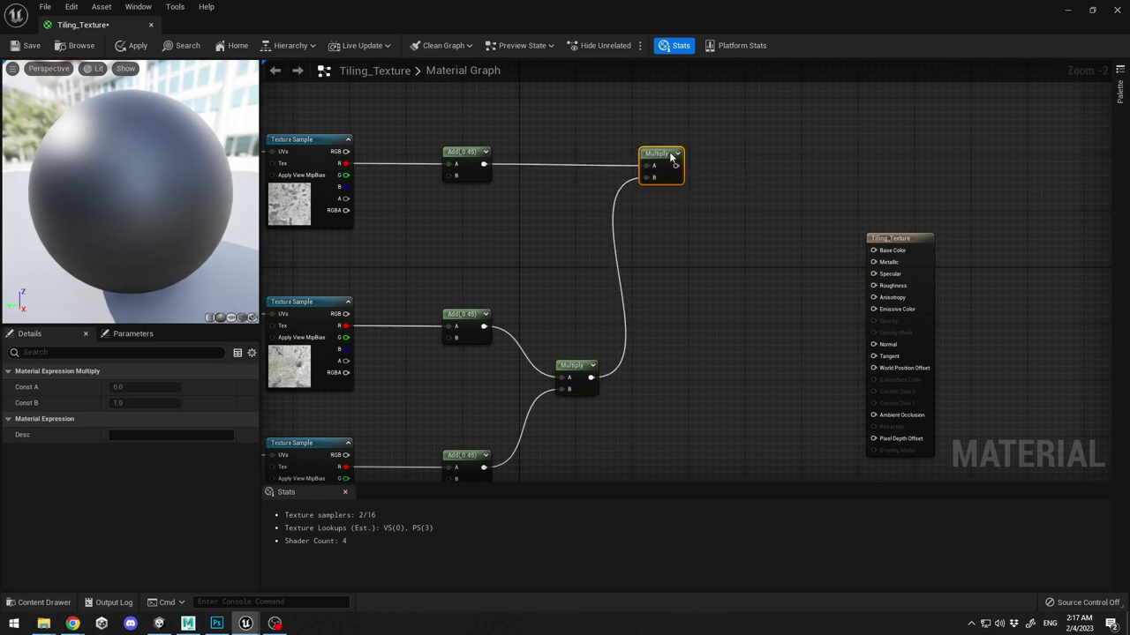
{"action": "right_click_drag", "start_coordinate": [690, 157], "coordinate": [641, 150]}
{"action": "left_click_drag", "start_coordinate": [624, 145], "coordinate": [630, 146]}
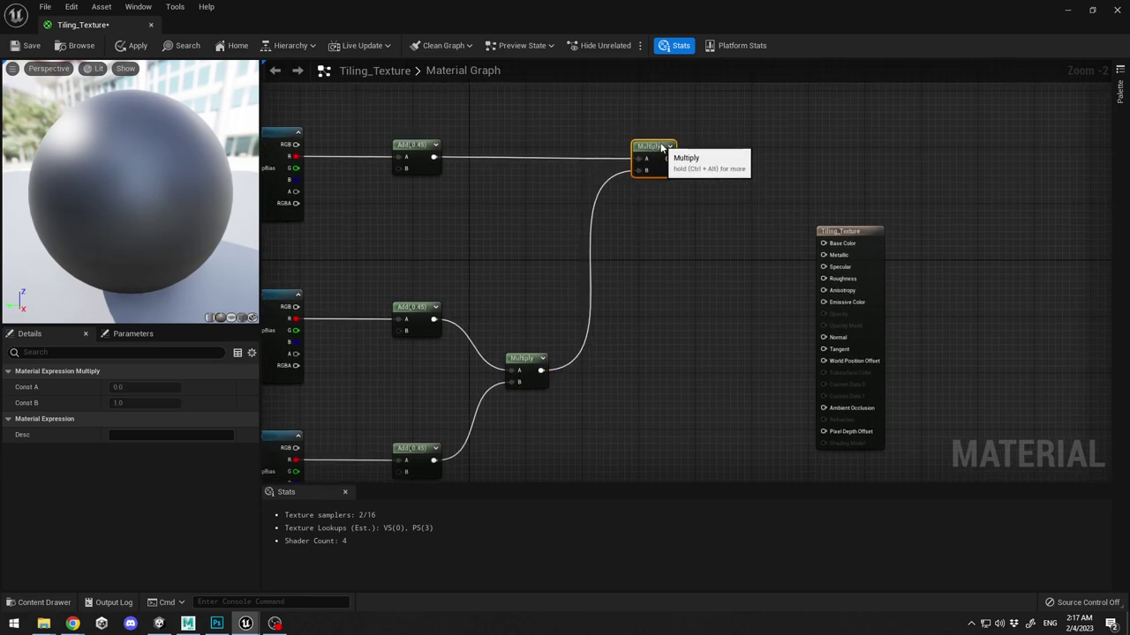
Move the material output node farther away from the upper Multiply node.
{"action": "scroll", "coordinate": [750, 199], "scroll_direction": "down", "scroll_amount": 2}
{"action": "left_click", "coordinate": [751, 203]}
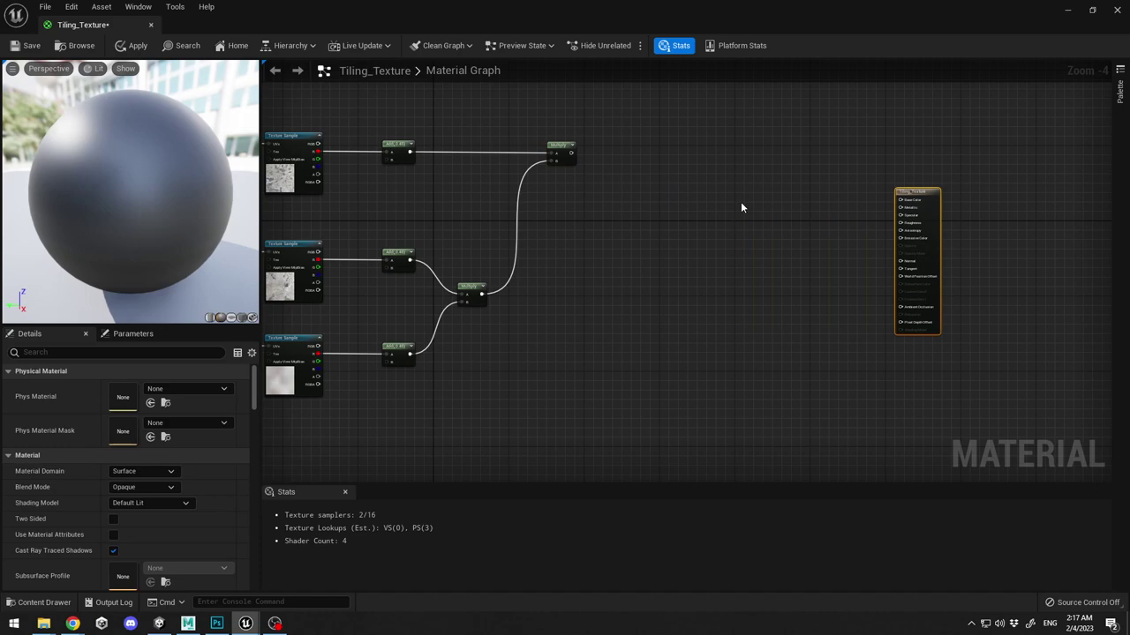
{"action": "scroll", "coordinate": [785, 240], "scroll_direction": "up", "scroll_amount": 1}
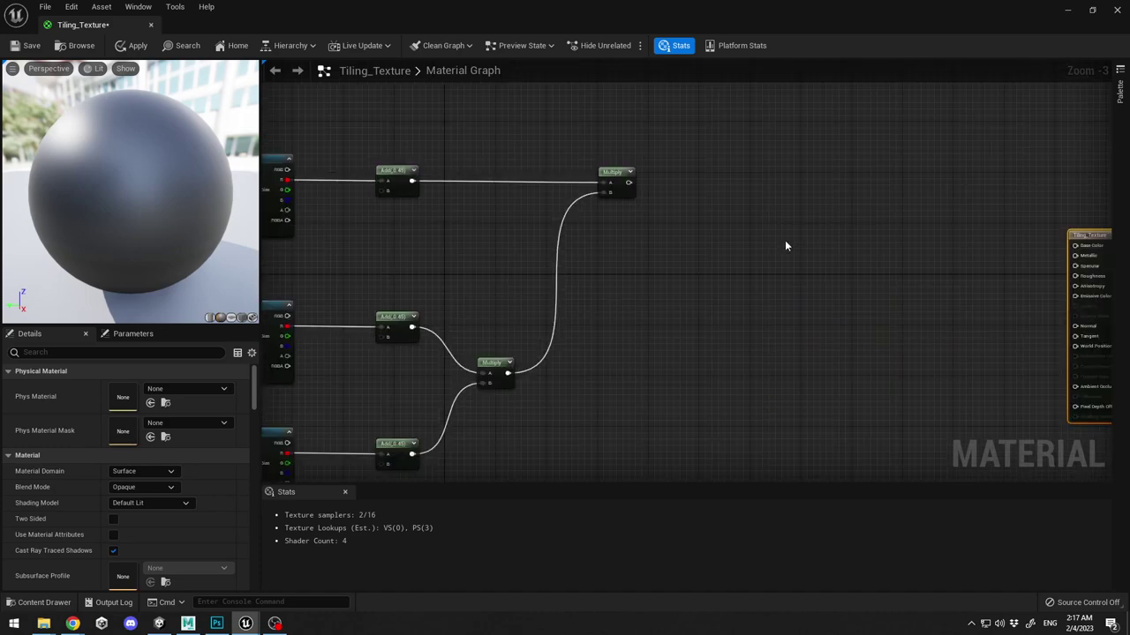
Add a Lerp node after the upper Multiply, connect the Multiply output to its Alpha input and straighten the connection.
{"action": "left_click", "coordinate": [775, 183]}
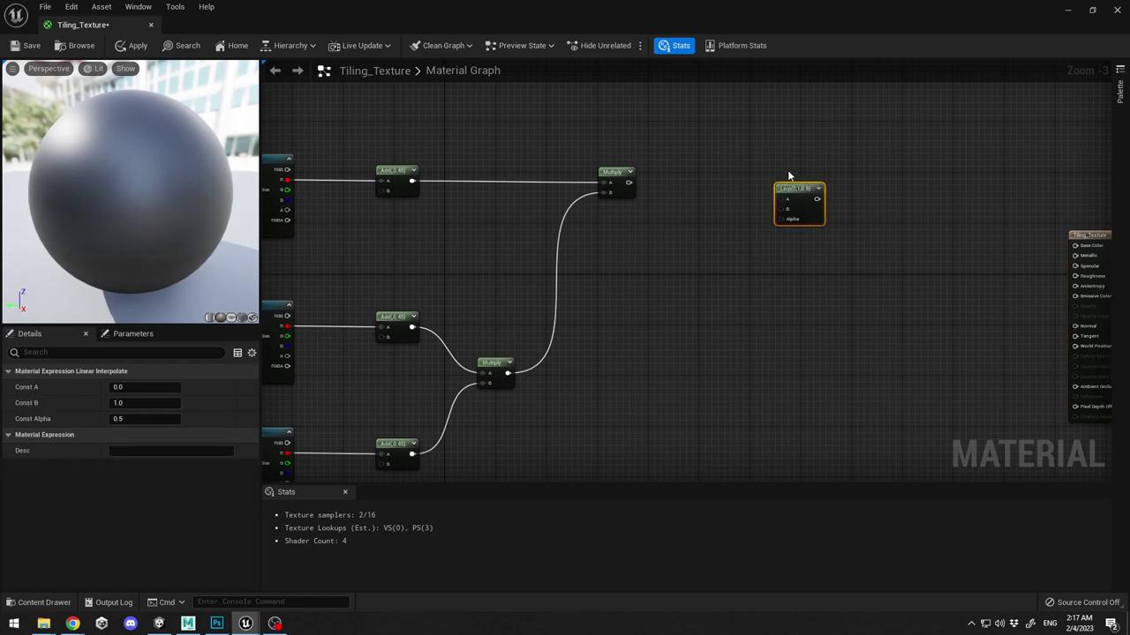
{"action": "right_click_drag", "start_coordinate": [775, 182], "coordinate": [684, 172]}
{"action": "scroll", "coordinate": [615, 206], "scroll_direction": "up", "scroll_amount": 4}
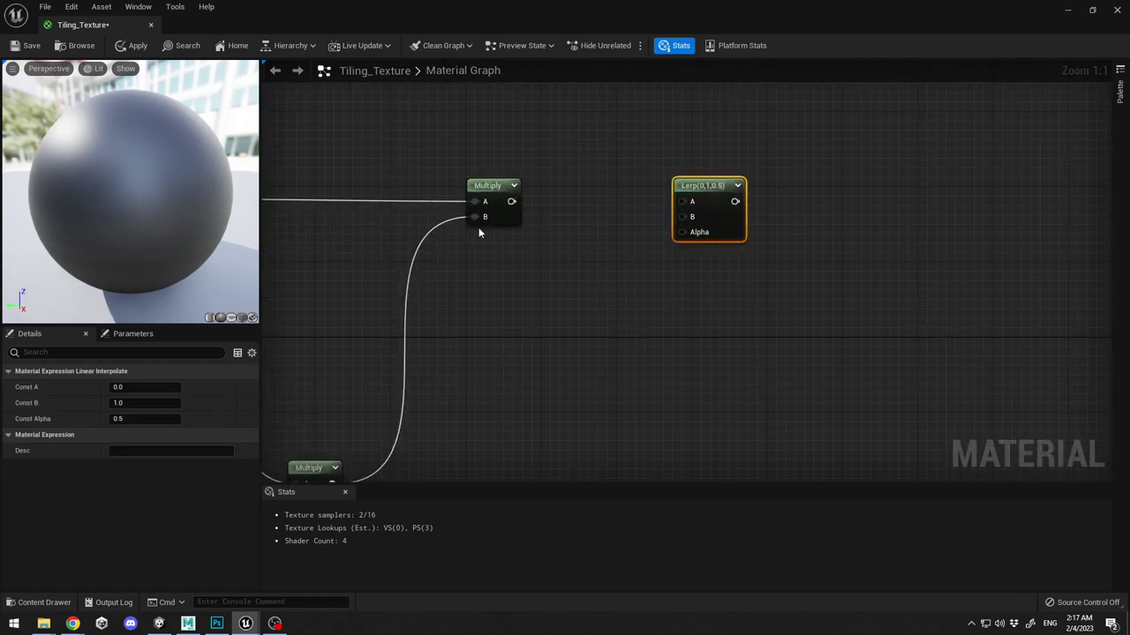
{"action": "scroll", "coordinate": [509, 268], "scroll_direction": "down", "scroll_amount": 5}
{"action": "scroll", "coordinate": [716, 241], "scroll_direction": "up", "scroll_amount": 5}
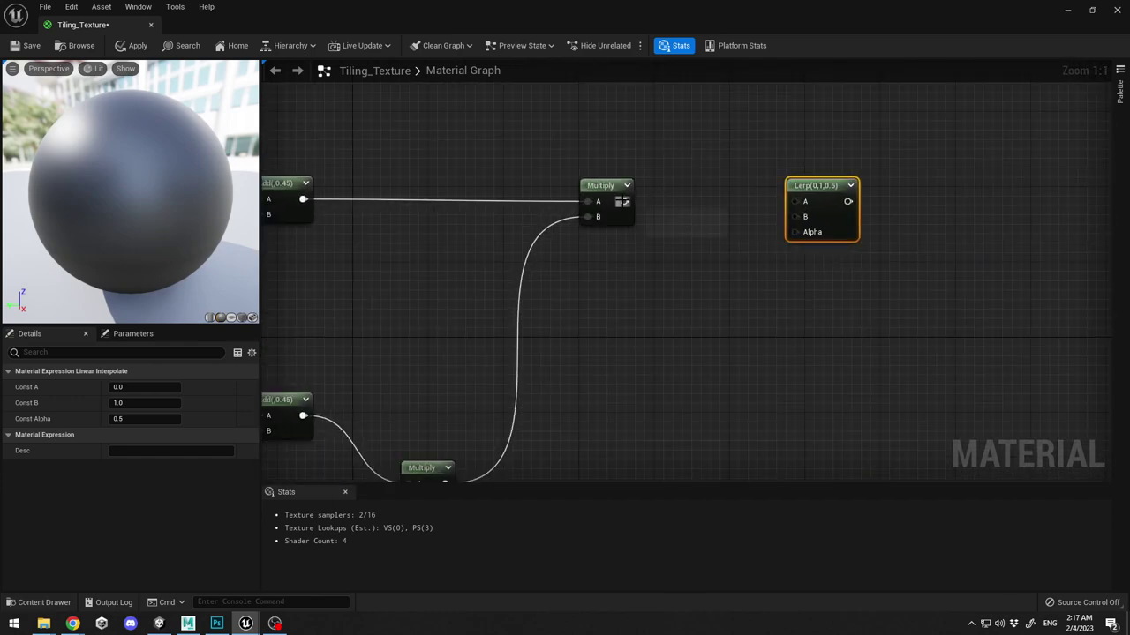
{"action": "left_click_drag", "start_coordinate": [624, 201], "coordinate": [797, 233]}
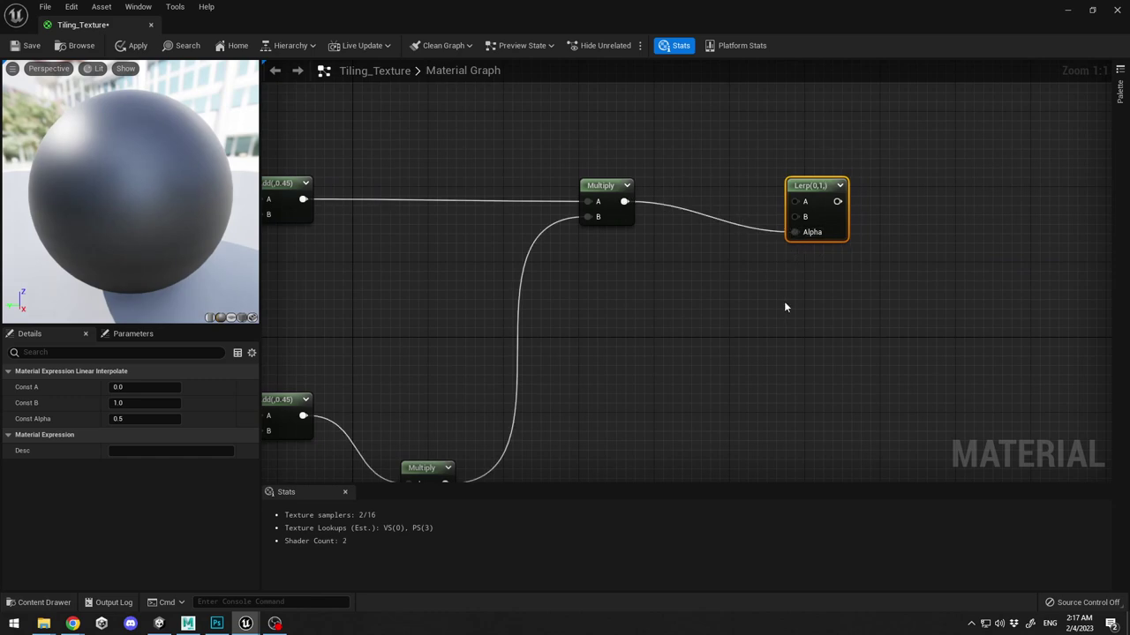
{"action": "right_click_drag", "start_coordinate": [783, 301], "coordinate": [830, 310]}
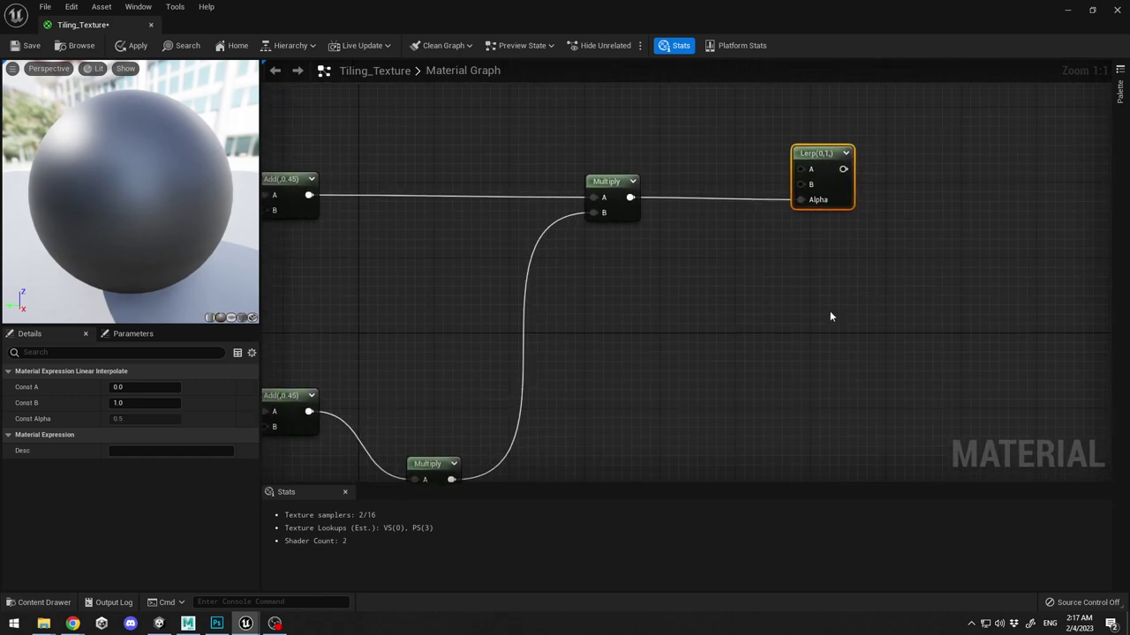
Add a Constant3Vector node below the Lerp, set its R, G and B to 0.5, and connect it to the Lerp's A input.
{"action": "left_click", "coordinate": [801, 336]}
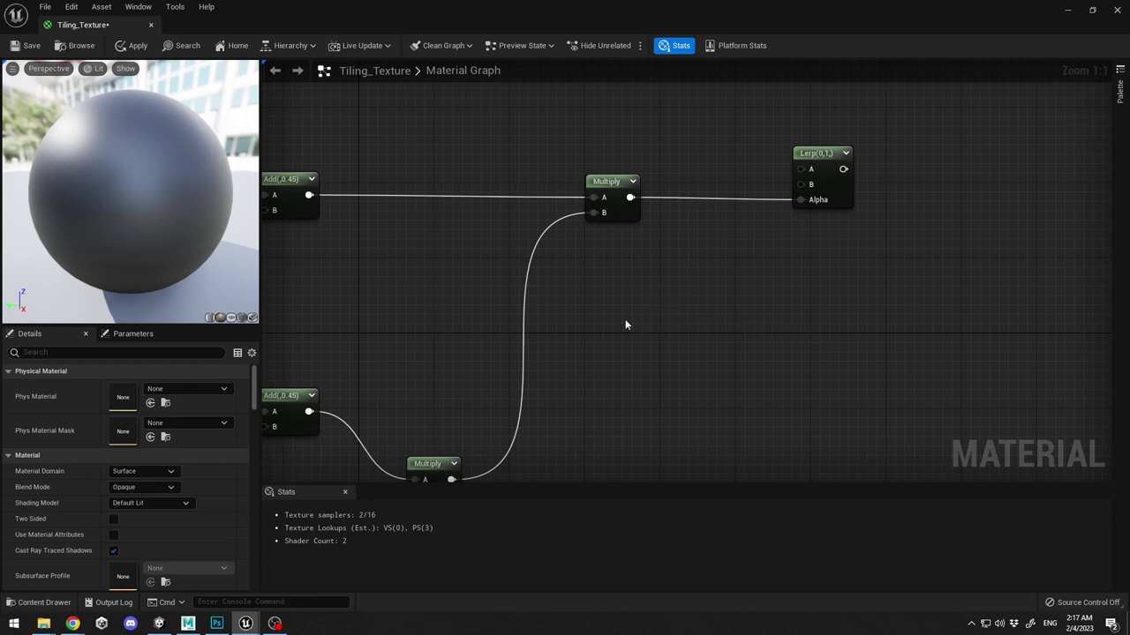
{"action": "left_click", "coordinate": [653, 321]}
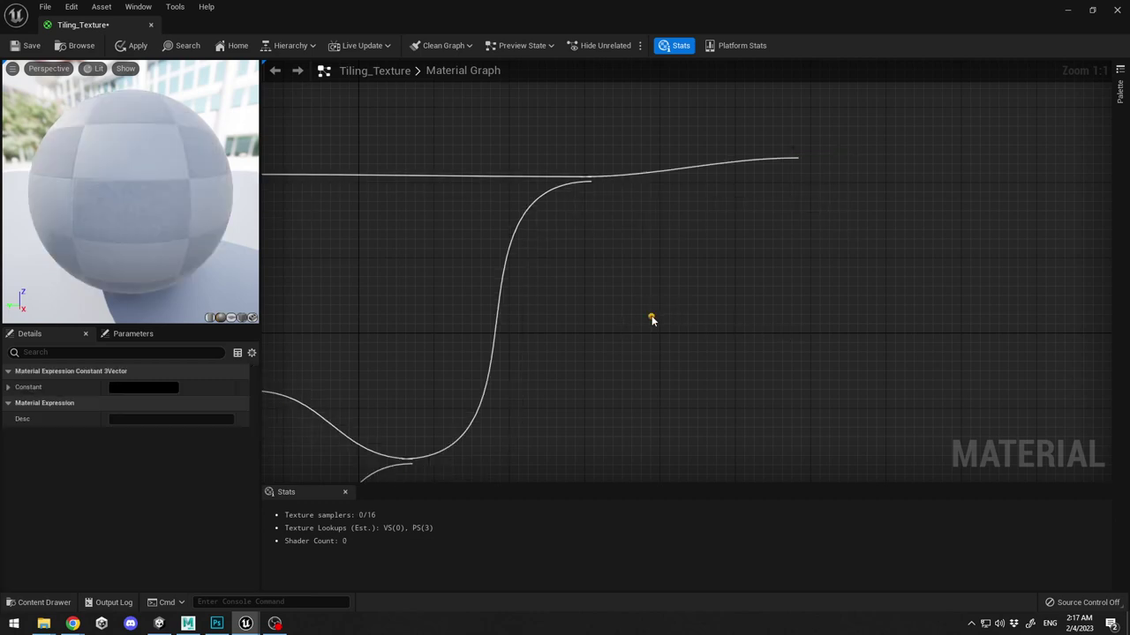
{"action": "left_click", "coordinate": [6, 387]}
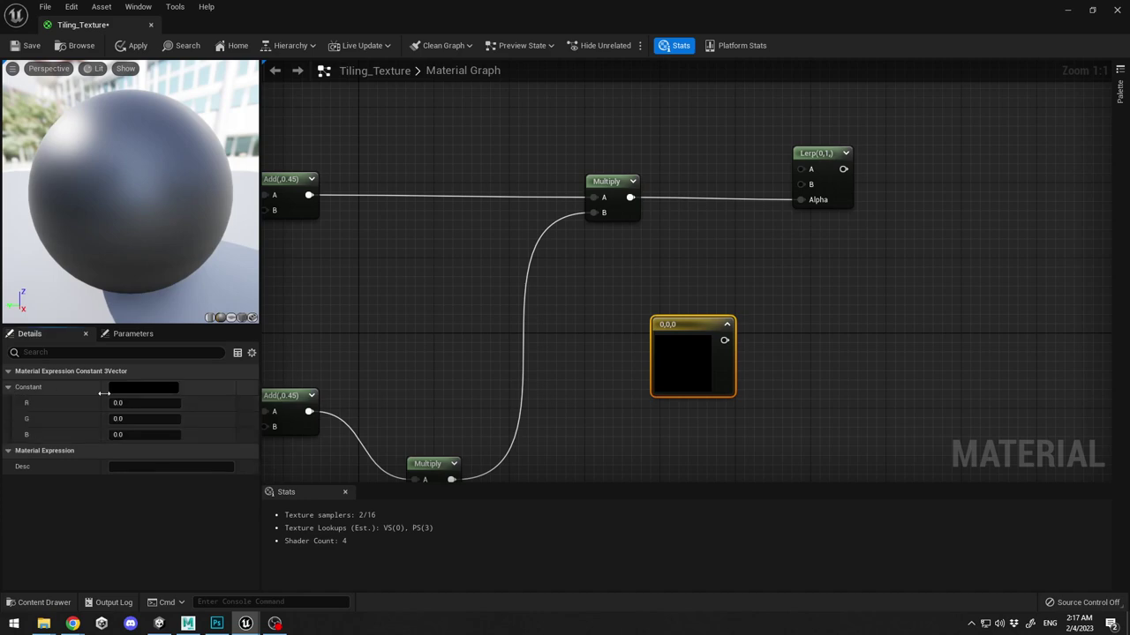
{"action": "key", "text": "Tab"}
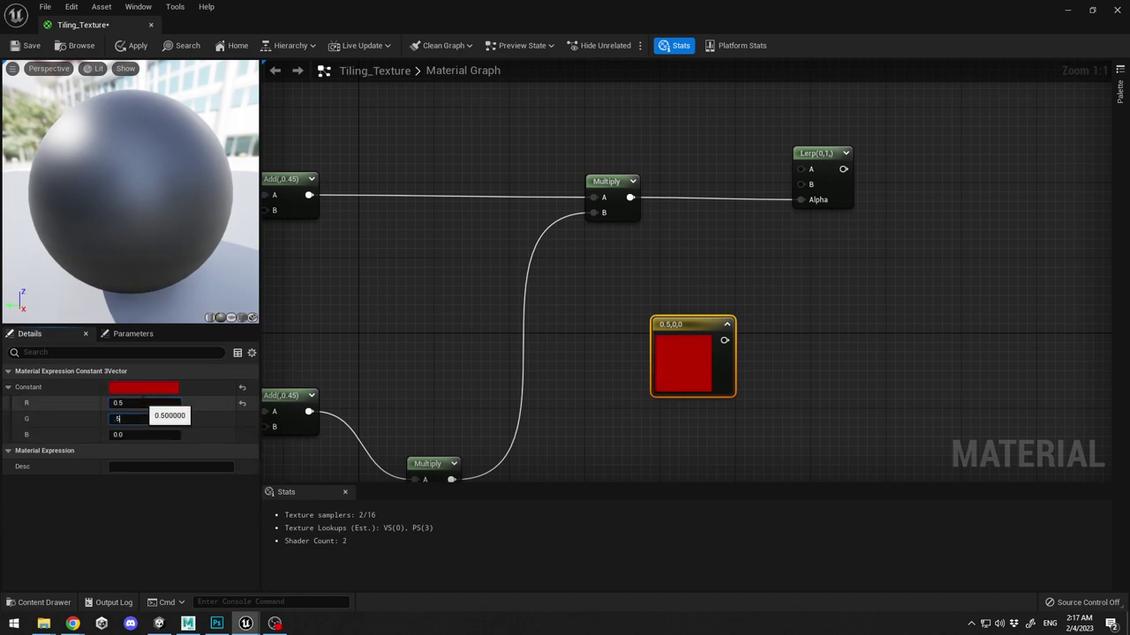
{"action": "type", "text": "0.5"}
{"action": "key", "text": "Tab"}
{"action": "type", "text": "0.5"}
{"action": "key", "text": "Return"}
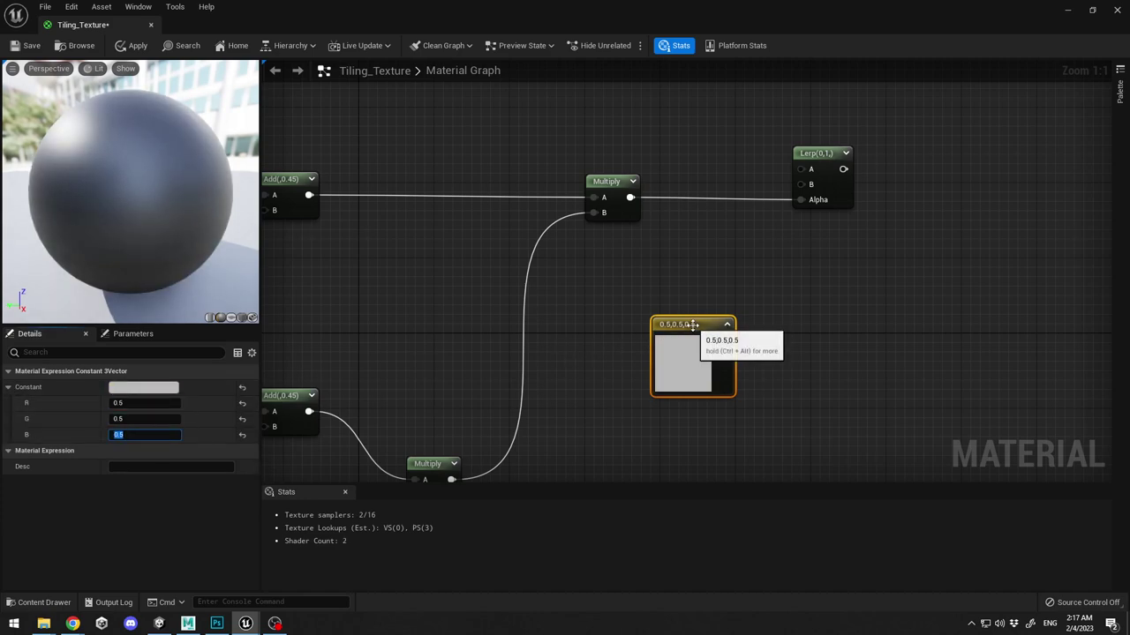
{"action": "left_click_drag", "start_coordinate": [696, 326], "coordinate": [803, 171]}
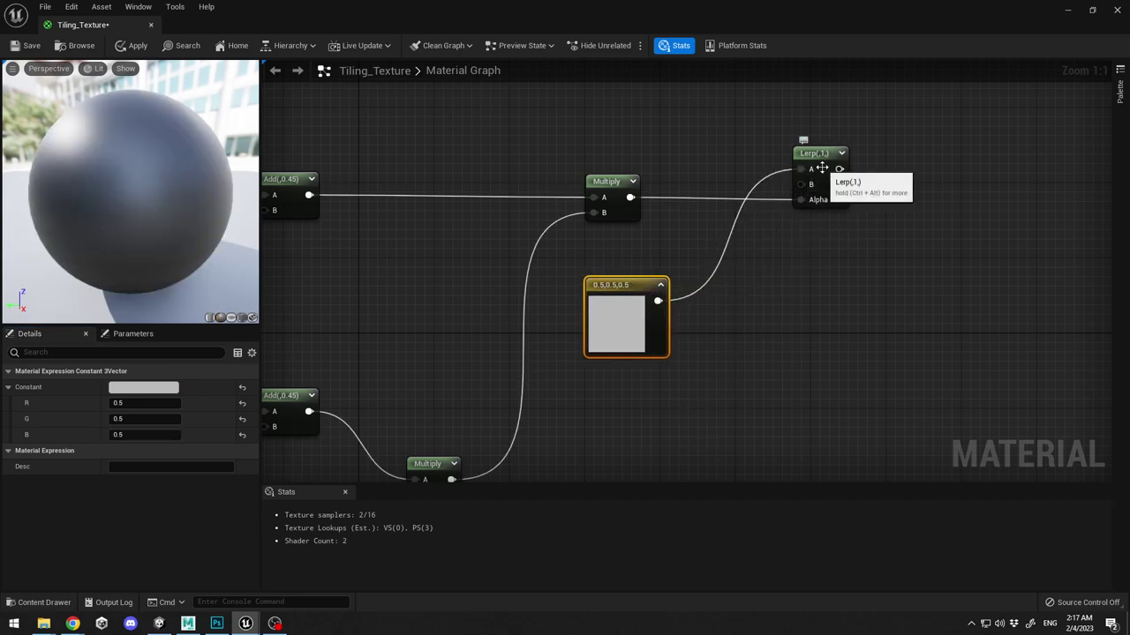
Add a Multiply node with the Lerp feeding its A input, connect it to Base Color, and line up the material output node with it.
{"action": "right_click_drag", "start_coordinate": [944, 269], "coordinate": [762, 229]}
{"action": "left_click", "coordinate": [640, 119]}
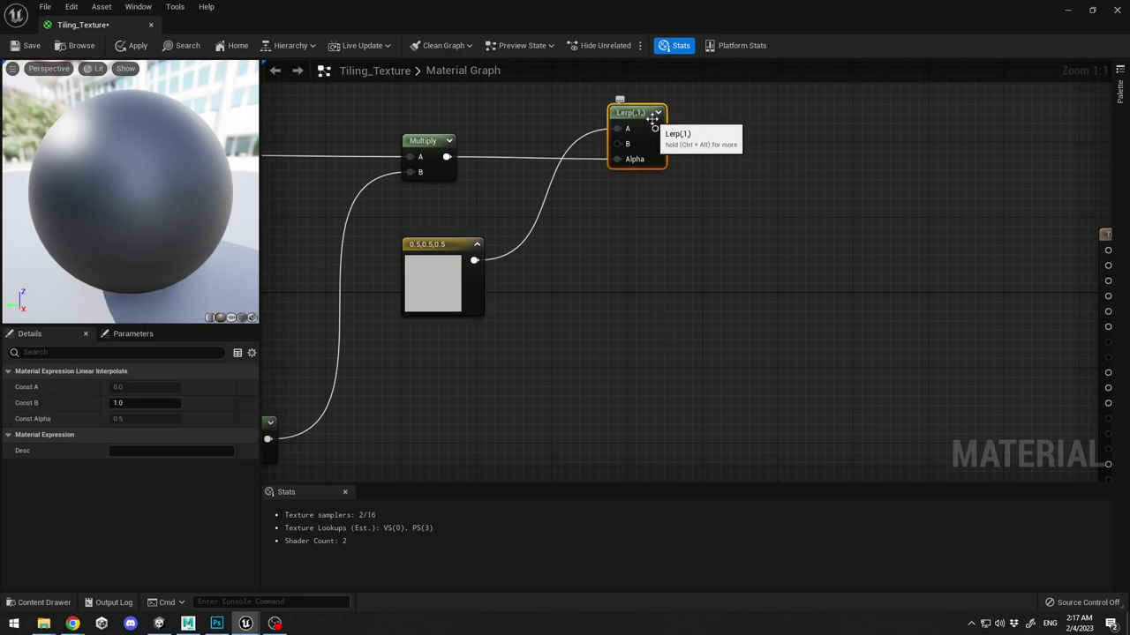
{"action": "scroll", "coordinate": [621, 283], "scroll_direction": "down", "scroll_amount": 2}
{"action": "right_click_drag", "start_coordinate": [753, 298], "coordinate": [703, 215]}
{"action": "left_click", "coordinate": [709, 246]}
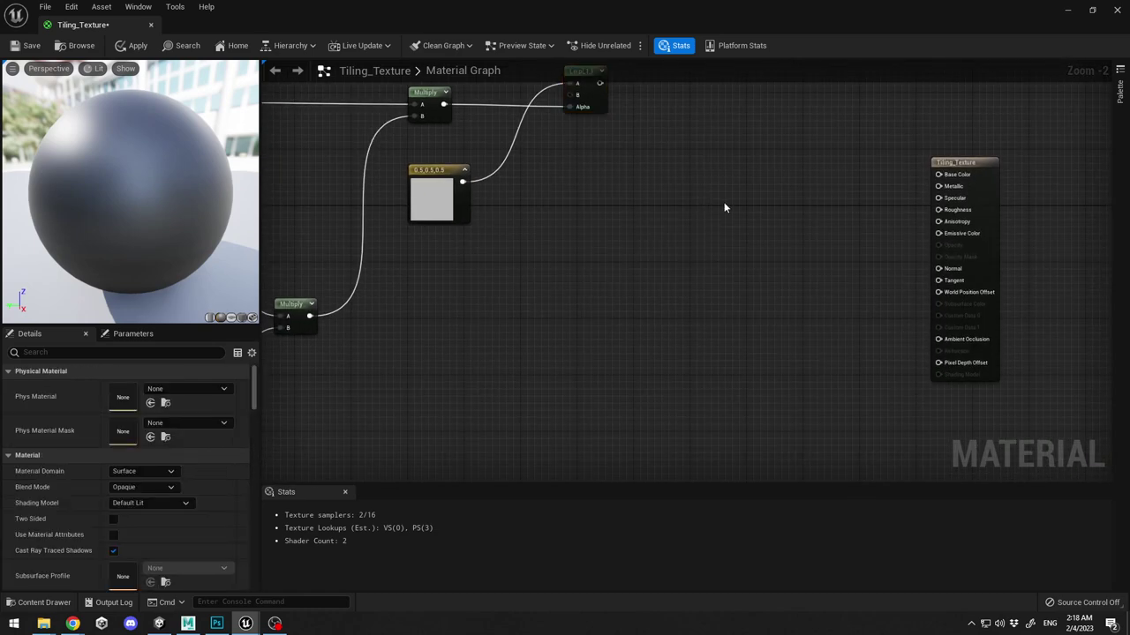
{"action": "left_click", "coordinate": [697, 198]}
{"action": "right_click_drag", "start_coordinate": [594, 85], "coordinate": [573, 202]}
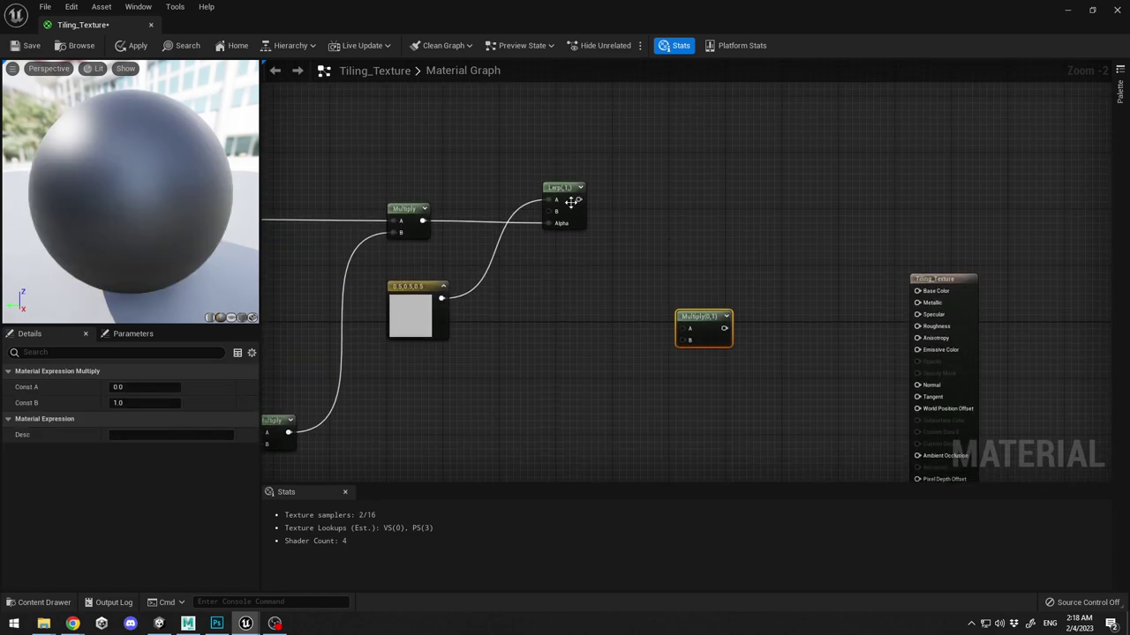
{"action": "left_click_drag", "start_coordinate": [578, 199], "coordinate": [918, 292]}
{"action": "right_click_drag", "start_coordinate": [918, 300], "coordinate": [918, 198]}
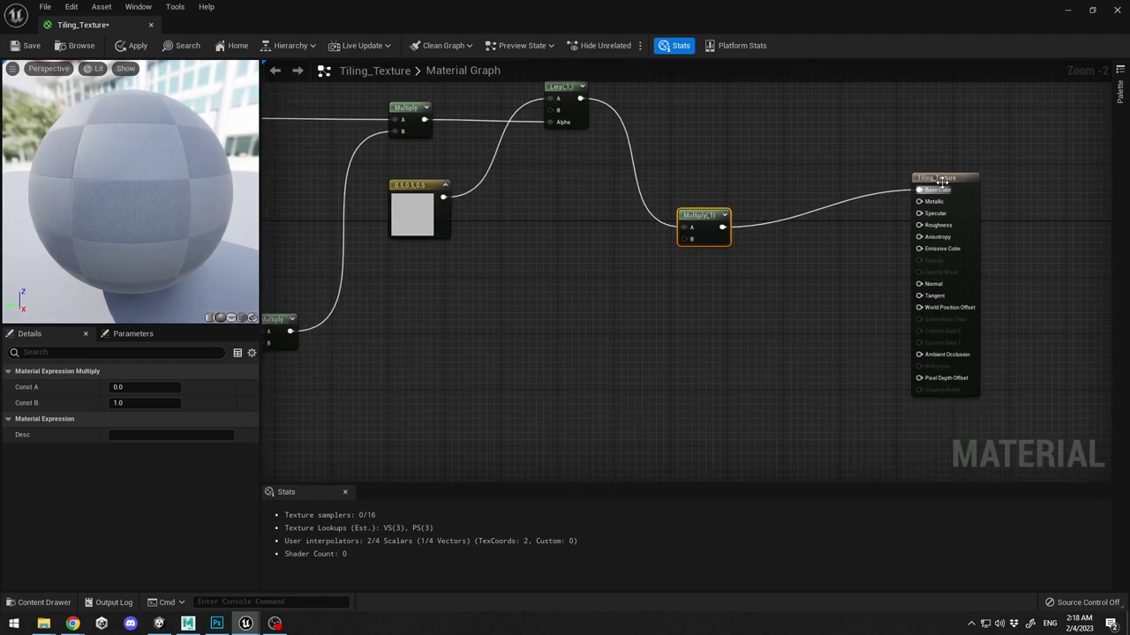
{"action": "left_click", "coordinate": [928, 245]}
{"action": "left_click_drag", "start_coordinate": [929, 243], "coordinate": [931, 221]}
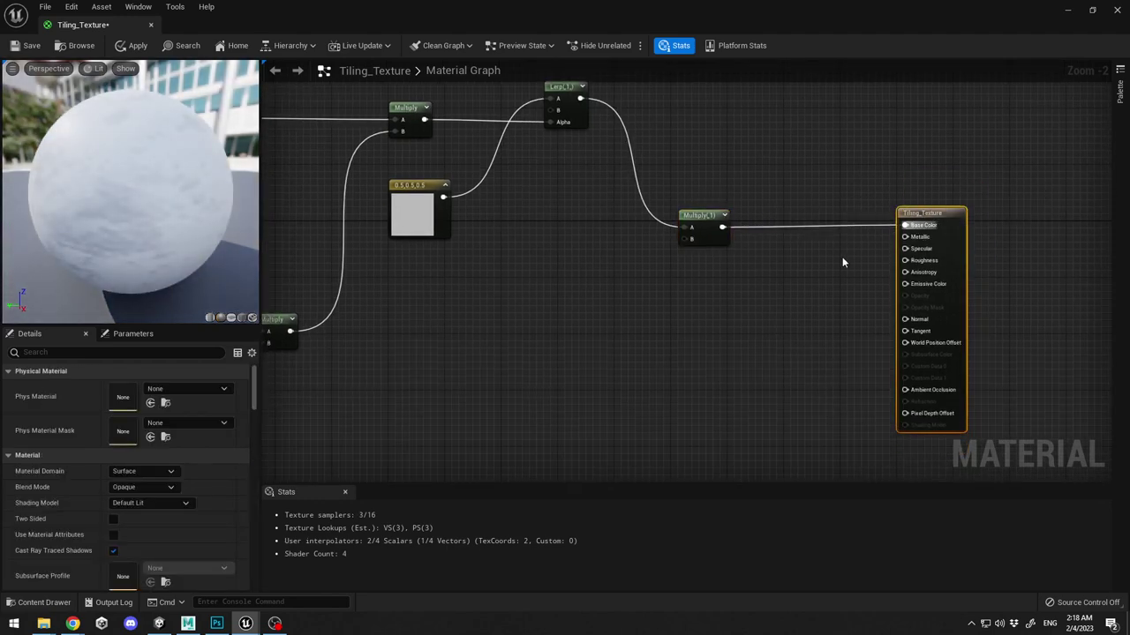
Add a Constant node with value 0 near the material output node and connect it to Specular.
{"action": "right_click_drag", "start_coordinate": [783, 312], "coordinate": [729, 251]}
{"action": "left_click", "coordinate": [737, 257]}
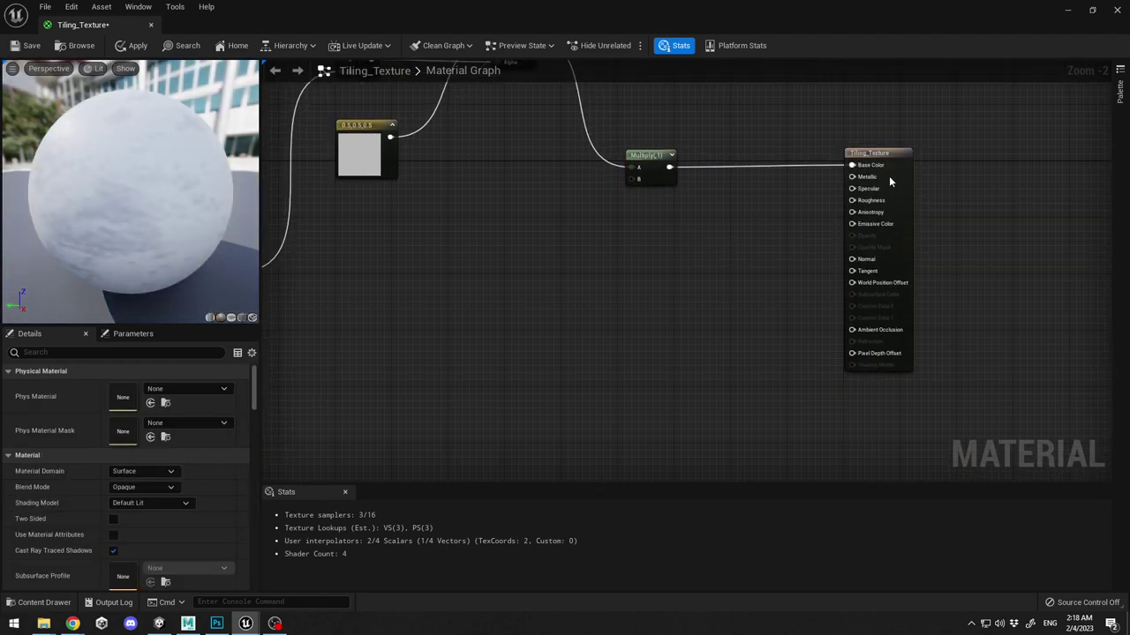
{"action": "left_click", "coordinate": [749, 235]}
{"action": "right_click_drag", "start_coordinate": [800, 219], "coordinate": [721, 280]}
{"action": "left_click_drag", "start_coordinate": [684, 284], "coordinate": [673, 218]}
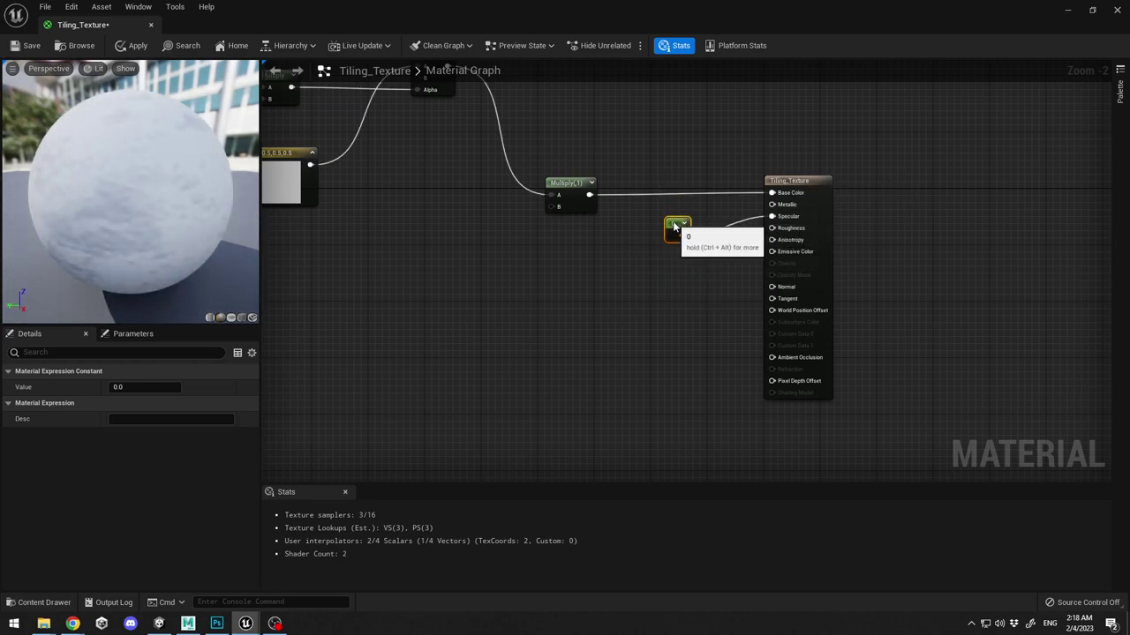
{"action": "right_click_drag", "start_coordinate": [593, 301], "coordinate": [634, 255]}
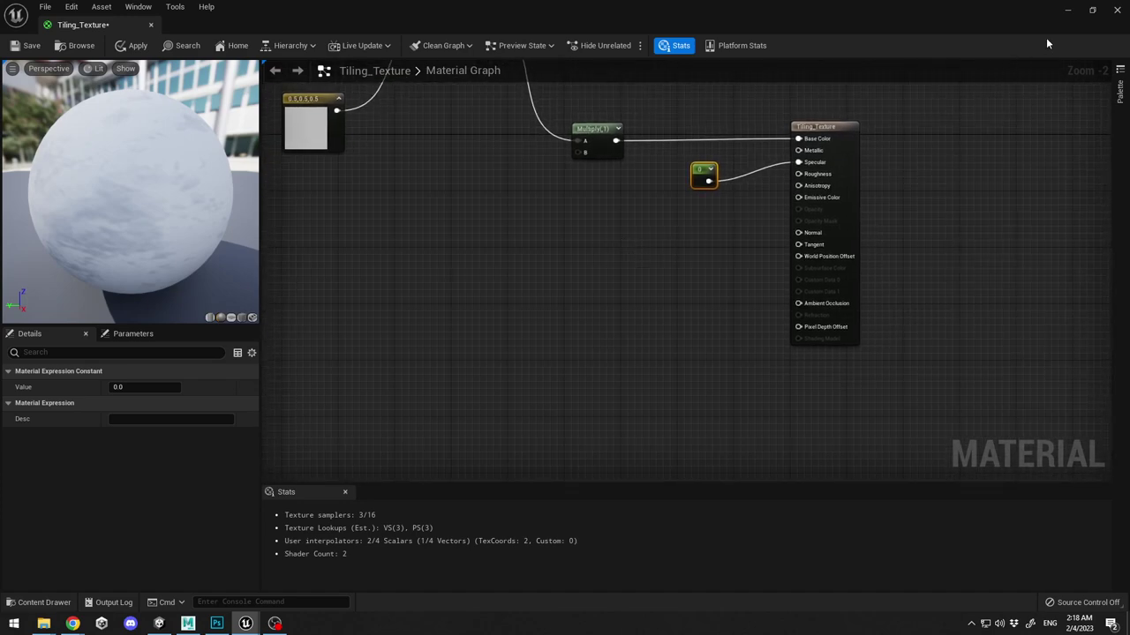
Add the Scarce_Grass_Detail_Texture color and normal textures from the Megascans surfaces to the graph as Texture Sample nodes.
{"action": "left_click", "coordinate": [1091, 9]}
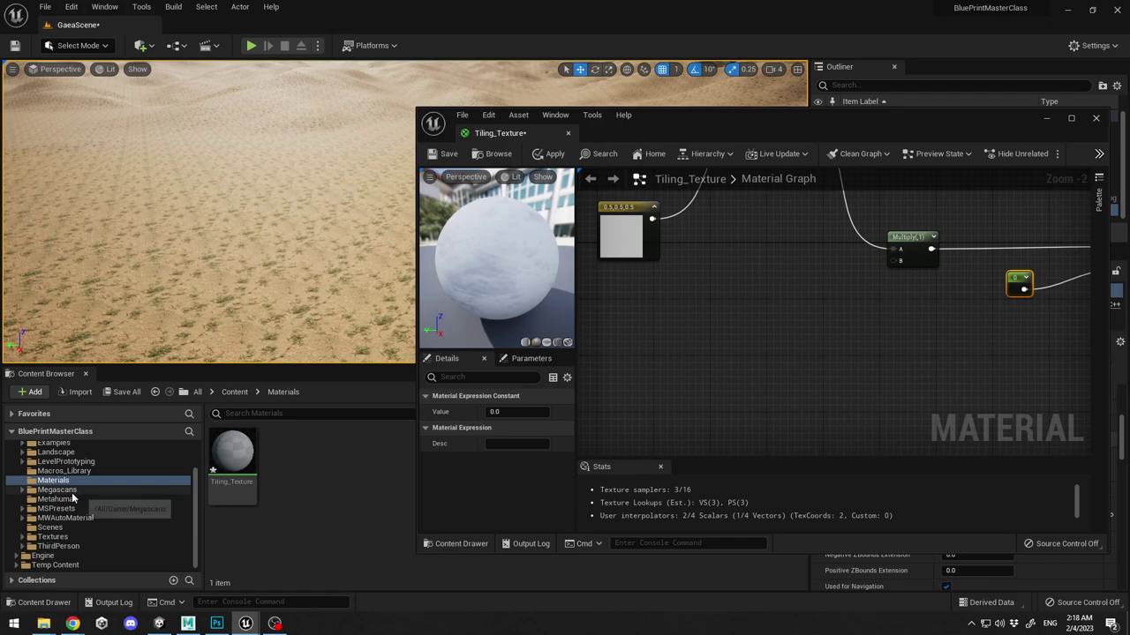
{"action": "left_click", "coordinate": [56, 490]}
{"action": "double_click", "coordinate": [232, 452]}
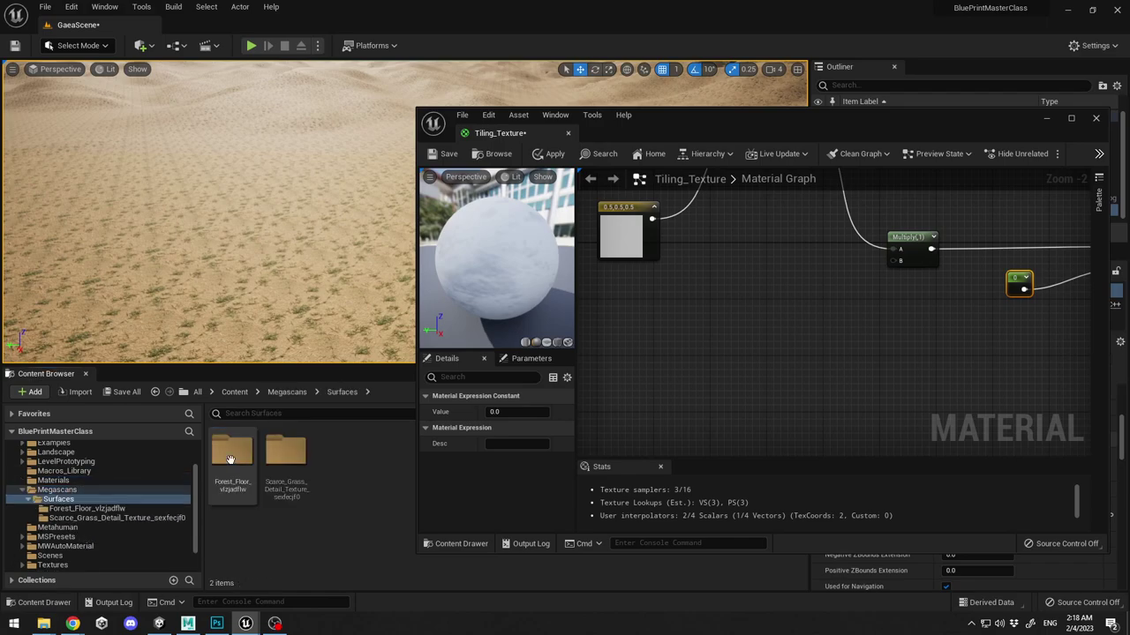
{"action": "double_click", "coordinate": [285, 455]}
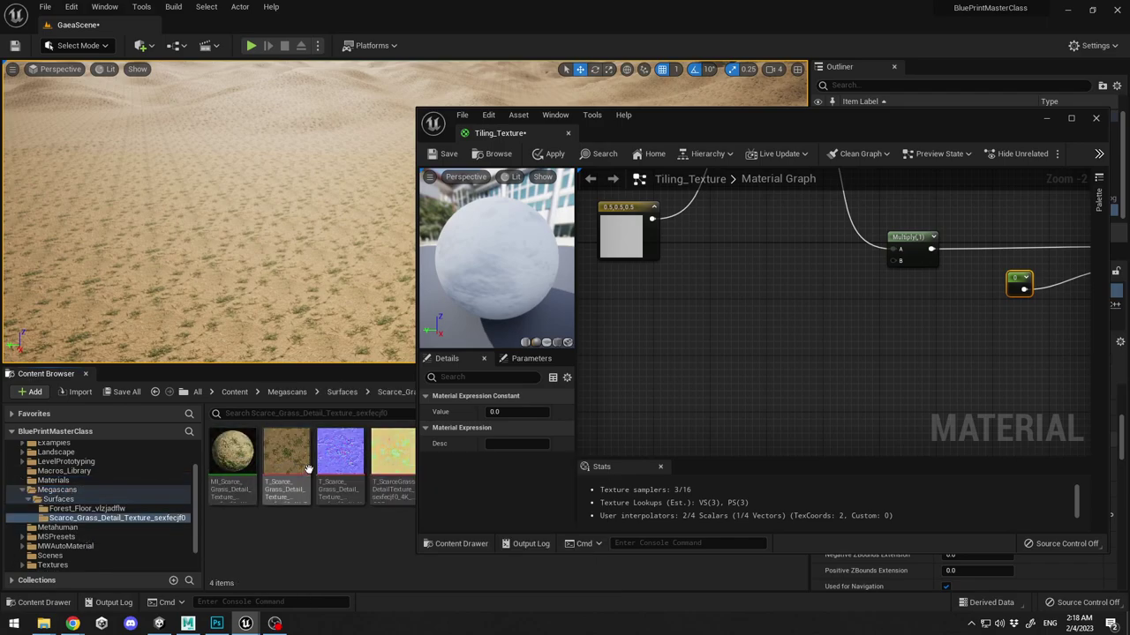
{"action": "left_click_drag", "start_coordinate": [285, 466], "coordinate": [856, 309]}
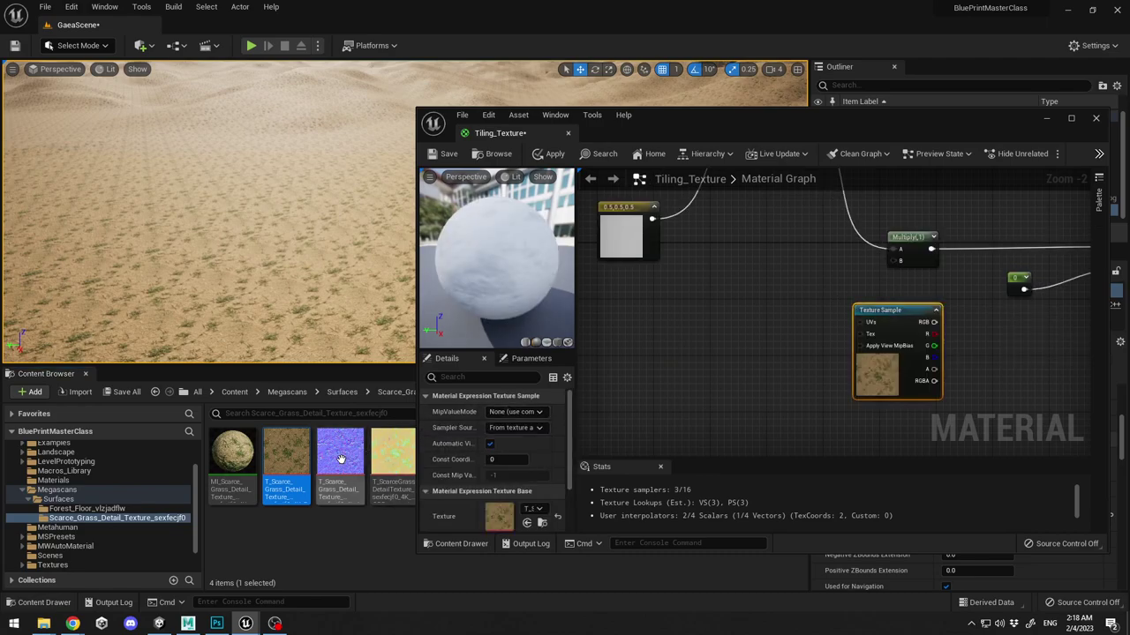
{"action": "left_click_drag", "start_coordinate": [339, 458], "coordinate": [809, 388]}
Connect the normal map sample's RGB output to the material's Normal input and move that sample clear of the color sample.
{"action": "right_click_drag", "start_coordinate": [992, 344], "coordinate": [799, 300]}
{"action": "right_click", "coordinate": [798, 300]}
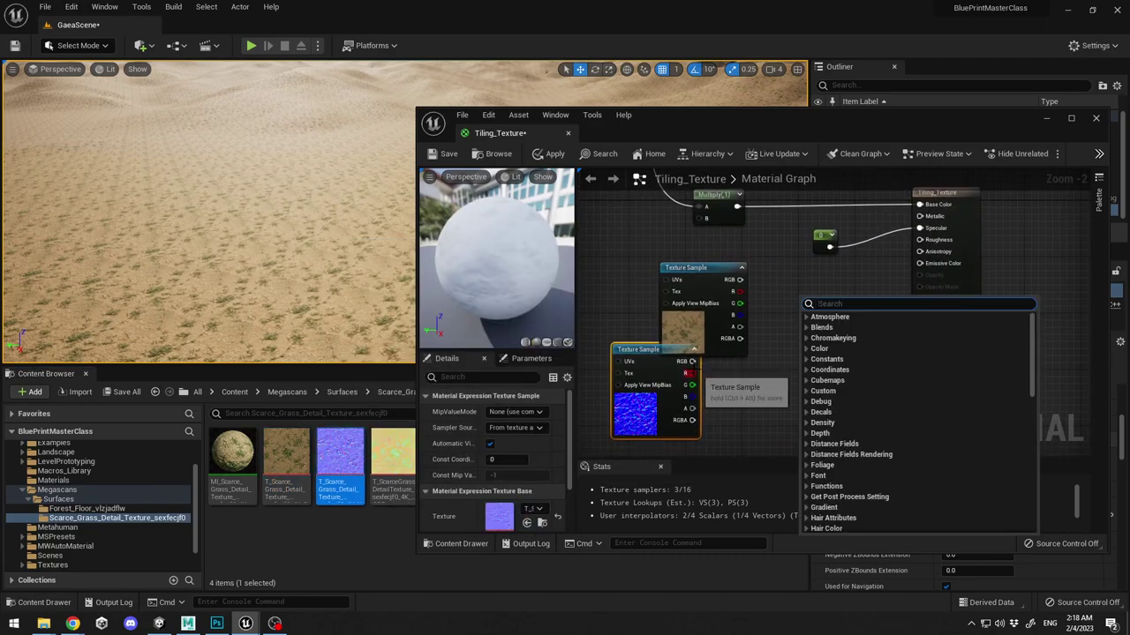
{"action": "left_click", "coordinate": [706, 375]}
{"action": "left_click_drag", "start_coordinate": [692, 361], "coordinate": [921, 298]}
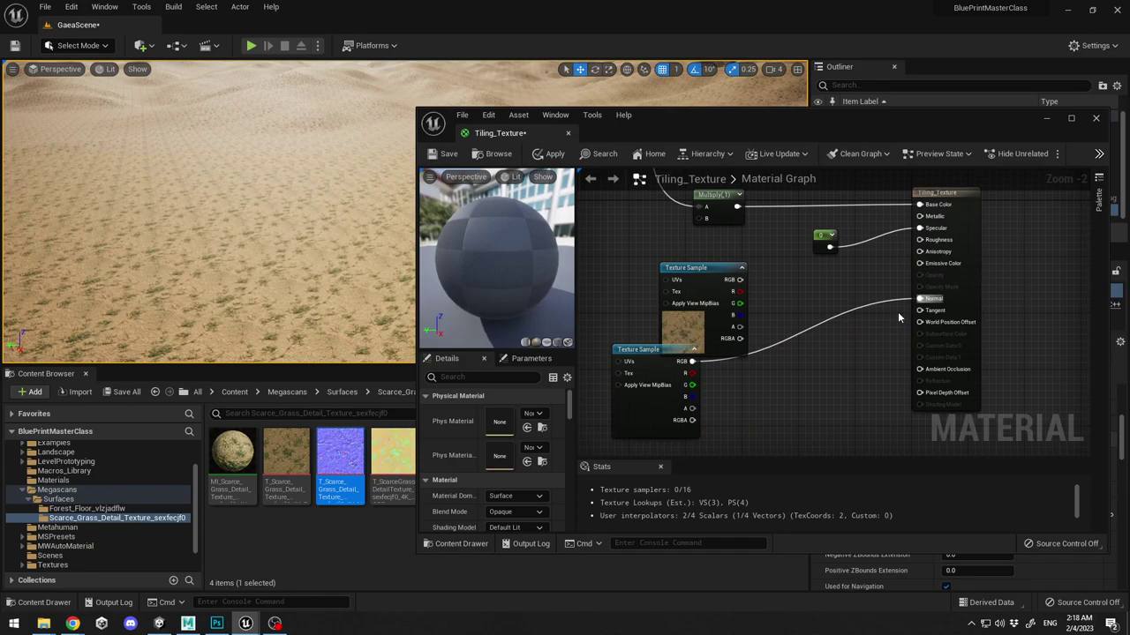
{"action": "left_click_drag", "start_coordinate": [658, 350], "coordinate": [724, 405]}
Connect the color texture sample's RGB output to the B input of the Multiply feeding Base Color, and save the material.
{"action": "right_click_drag", "start_coordinate": [698, 273], "coordinate": [796, 340]}
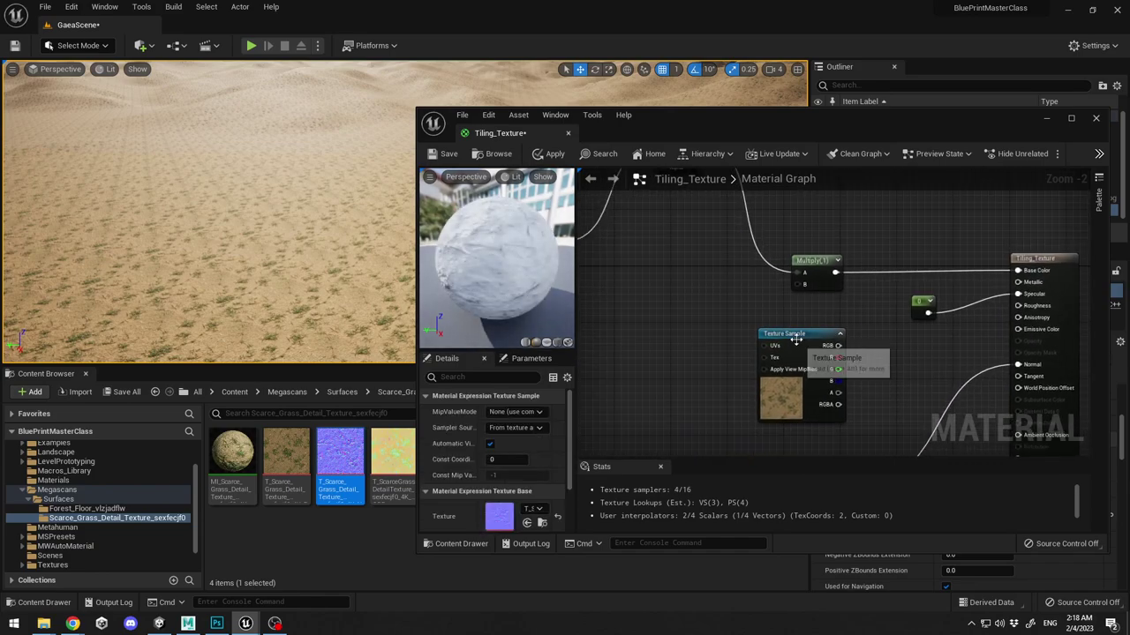
{"action": "left_click_drag", "start_coordinate": [796, 340], "coordinate": [802, 284]}
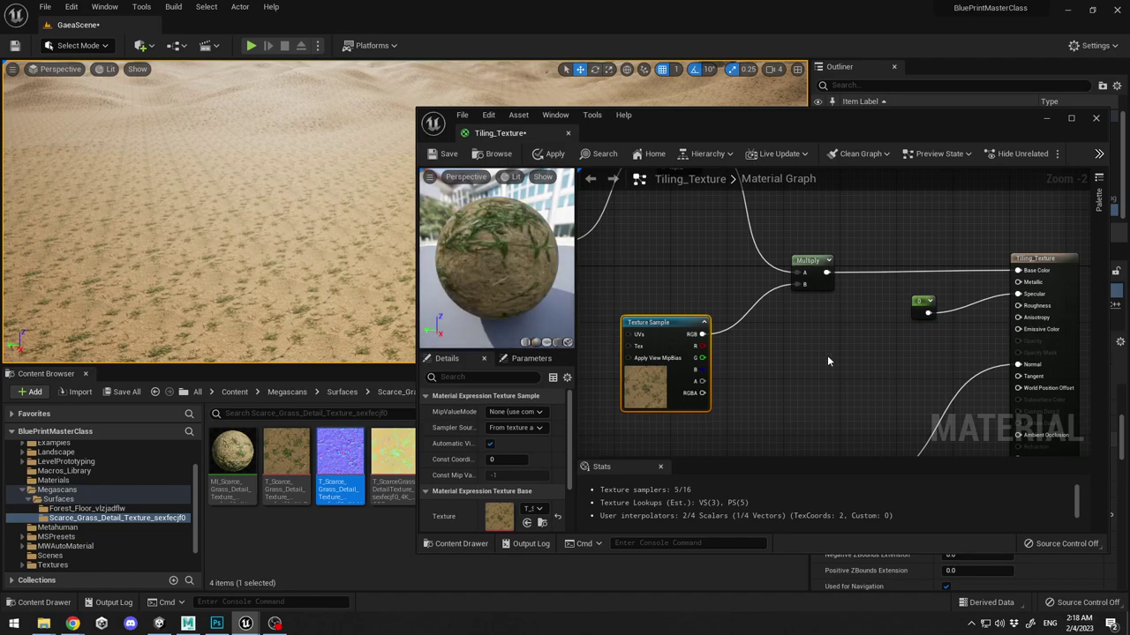
{"action": "left_click", "coordinate": [443, 155]}
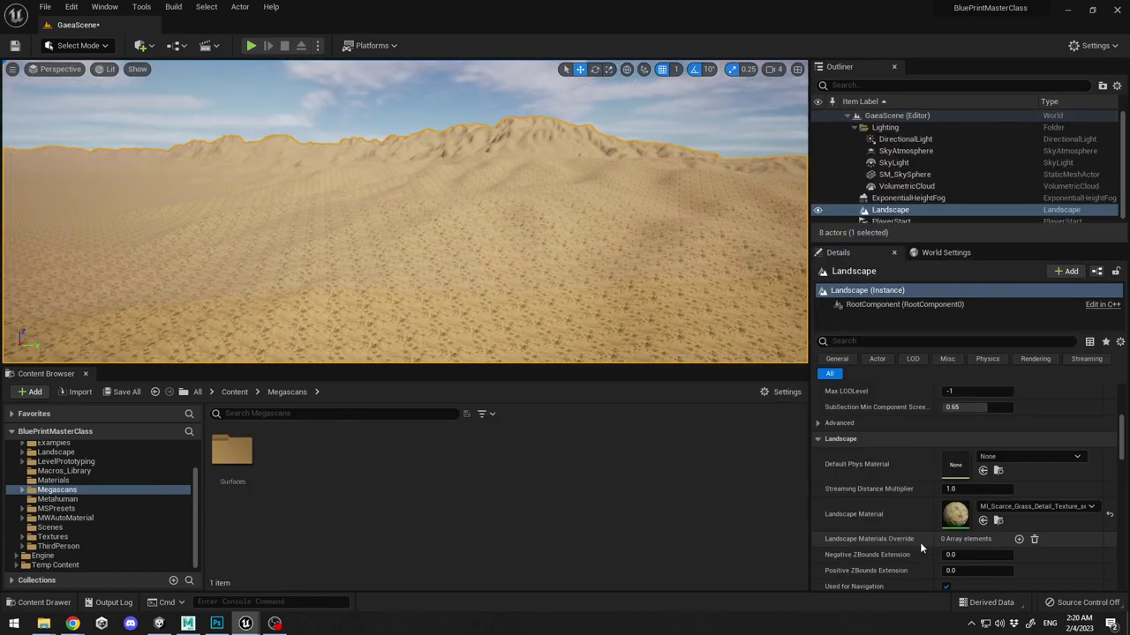
Assign the Tiling_Texture material from the Materials folder as the Landscape Material of the selected landscape.
{"action": "left_click", "coordinate": [53, 481]}
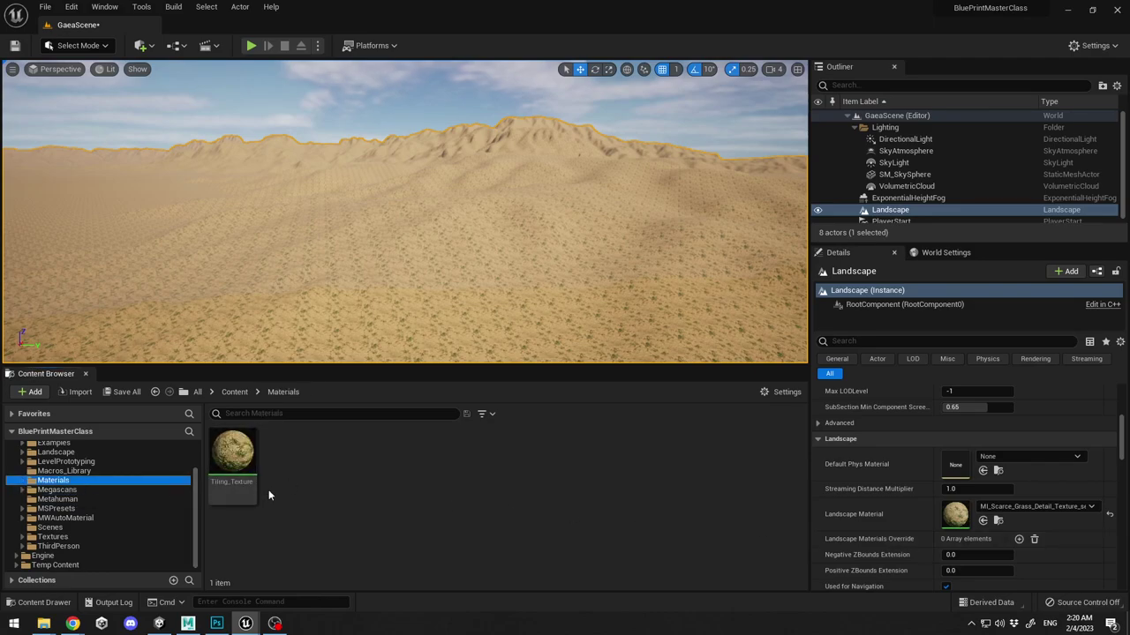
{"action": "left_click", "coordinate": [232, 459]}
{"action": "left_click_drag", "start_coordinate": [232, 459], "coordinate": [962, 515]}
Examine the texture variation on the landscape from far and near, and run the character across it in a play session.
{"action": "right_click_drag", "start_coordinate": [627, 312], "coordinate": [684, 328]}
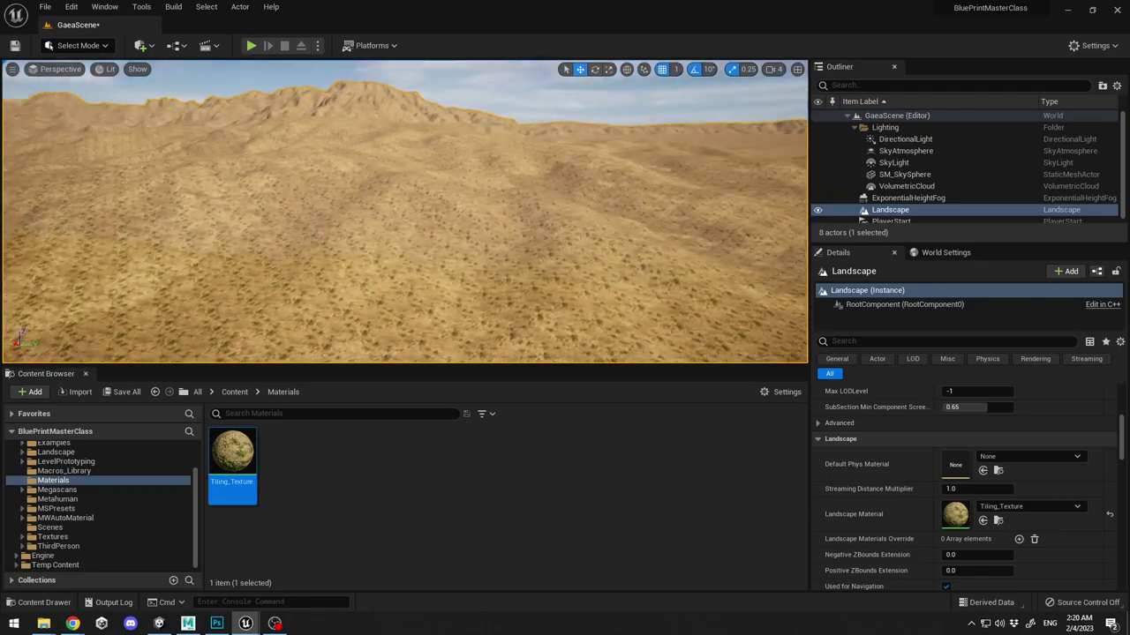
{"action": "right_click_drag", "start_coordinate": [496, 218], "coordinate": [486, 218]}
{"action": "key", "text": "w"}
{"action": "mouse_move", "coordinate": [490, 259]}
{"action": "right_mouse_down"}
{"action": "mouse_move", "coordinate": [367, 240]}
{"action": "mouse_move", "coordinate": [331, 212]}
{"action": "mouse_move", "coordinate": [490, 259]}
{"action": "right_mouse_up"}
{"action": "right_click_drag", "start_coordinate": [347, 75], "coordinate": [347, 75]}
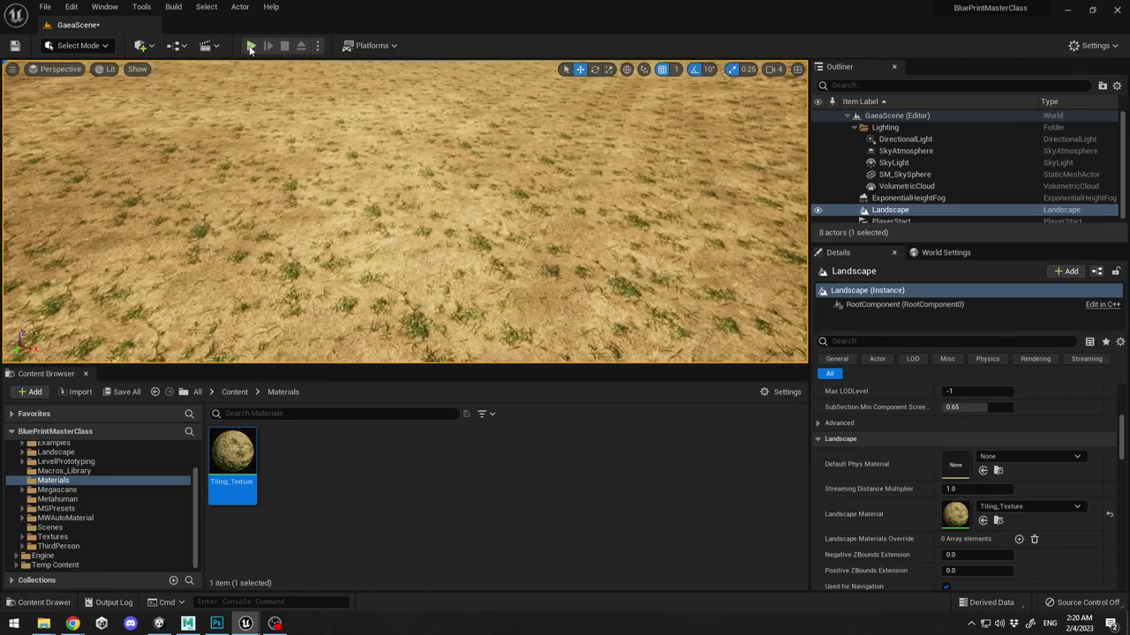
{"action": "left_click", "coordinate": [251, 46]}
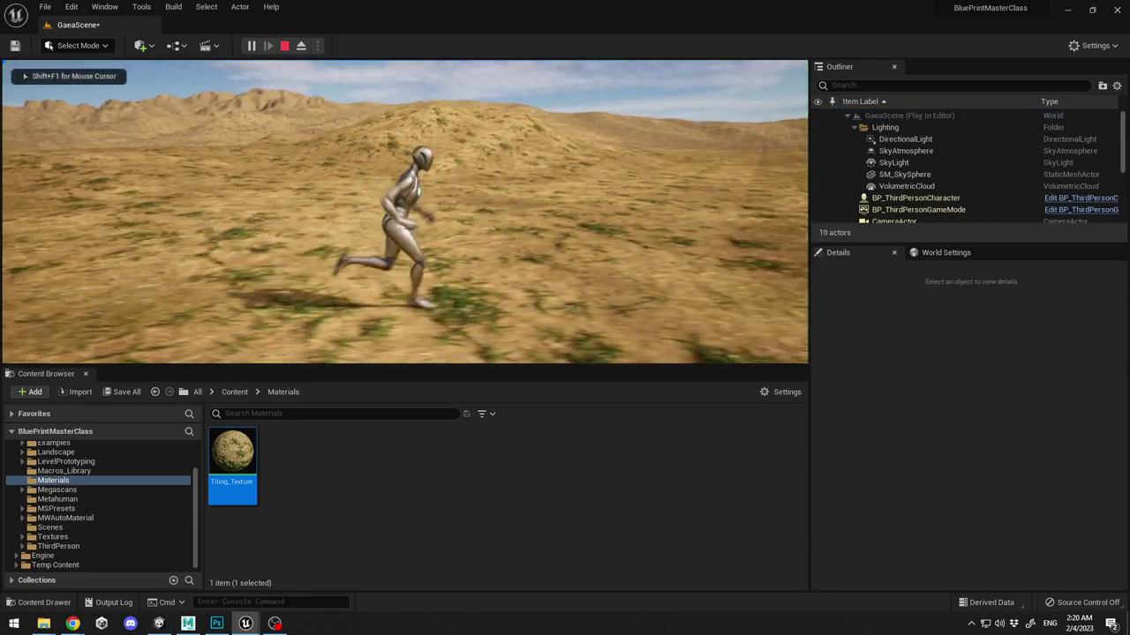
{"action": "key", "text": "d"}
{"action": "key", "text": "w"}
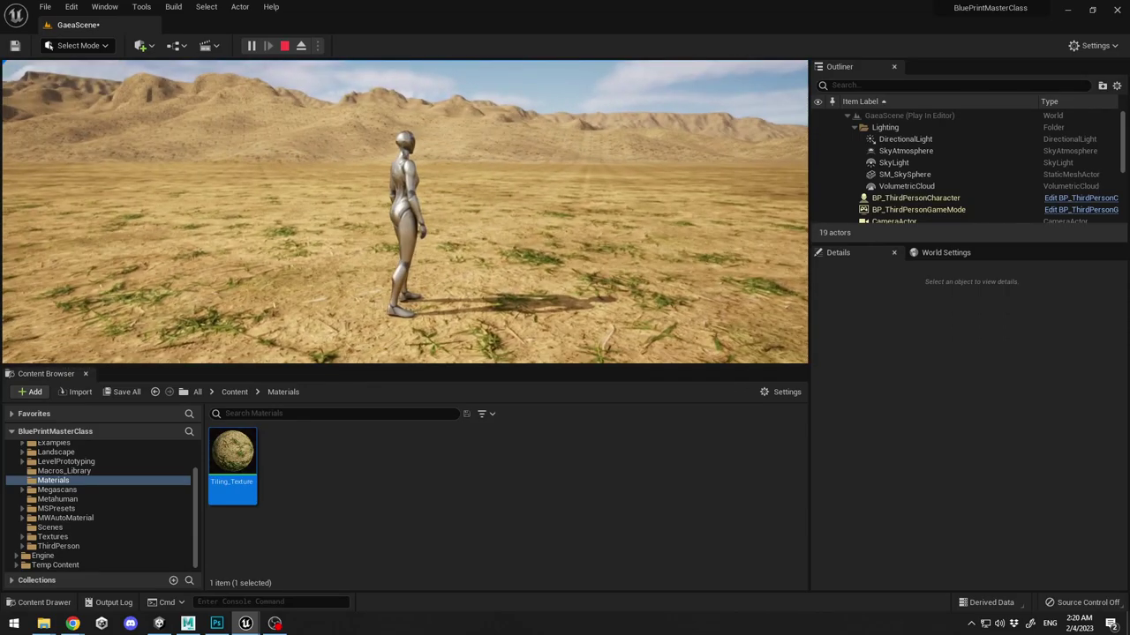
{"action": "key", "text": "Escape"}
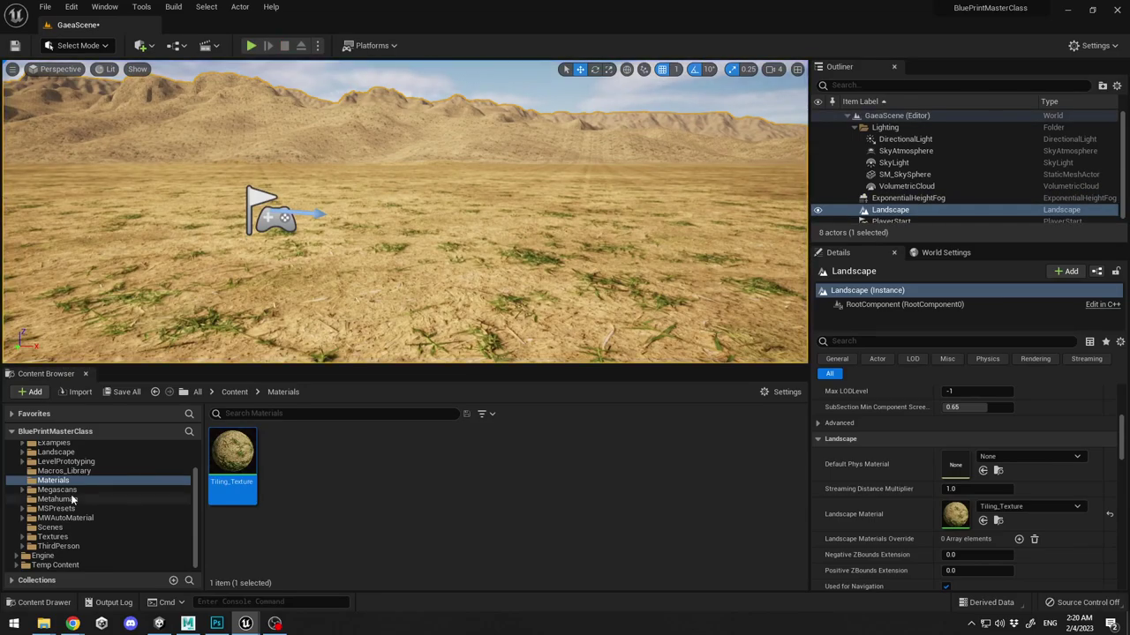
View the Scarce_Grass_Detail_Texture color texture in its own editor and compare its pattern with the landscape surface.
{"action": "key", "text": "s"}
{"action": "right_click_drag", "start_coordinate": [369, 319], "coordinate": [295, 351]}
{"action": "right_click_drag", "start_coordinate": [523, 249], "coordinate": [507, 194]}
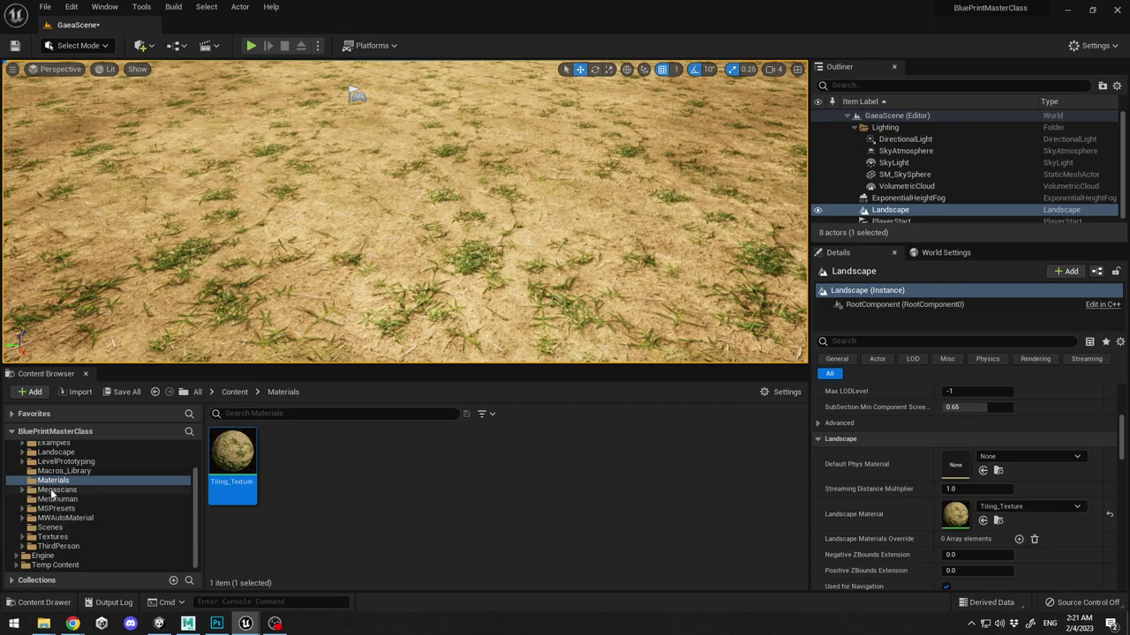
{"action": "left_click", "coordinate": [16, 489]}
{"action": "left_click", "coordinate": [17, 490]}
{"action": "left_click", "coordinate": [97, 518]}
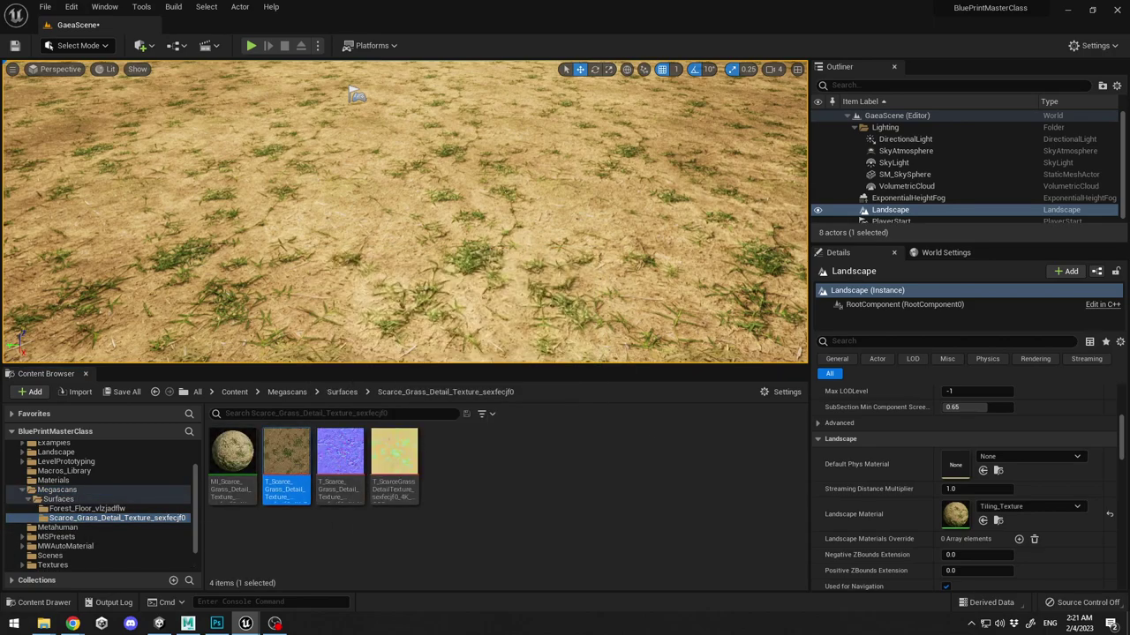
{"action": "double_click", "coordinate": [285, 451]}
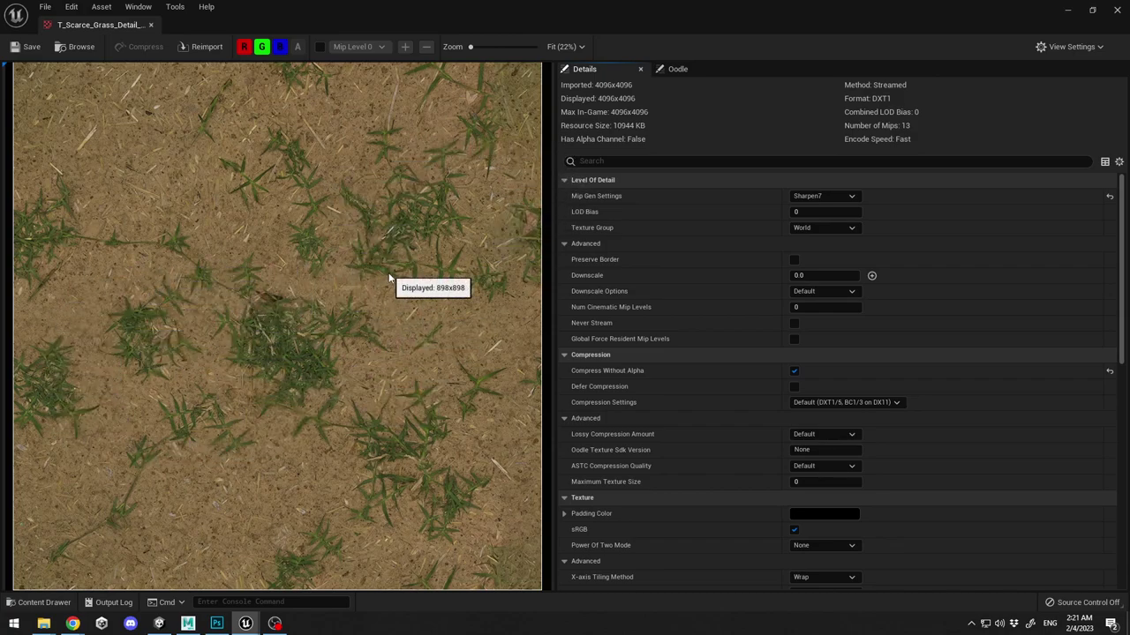
{"action": "left_click", "coordinate": [1117, 11]}
{"action": "right_click_drag", "start_coordinate": [536, 213], "coordinate": [420, 137]}
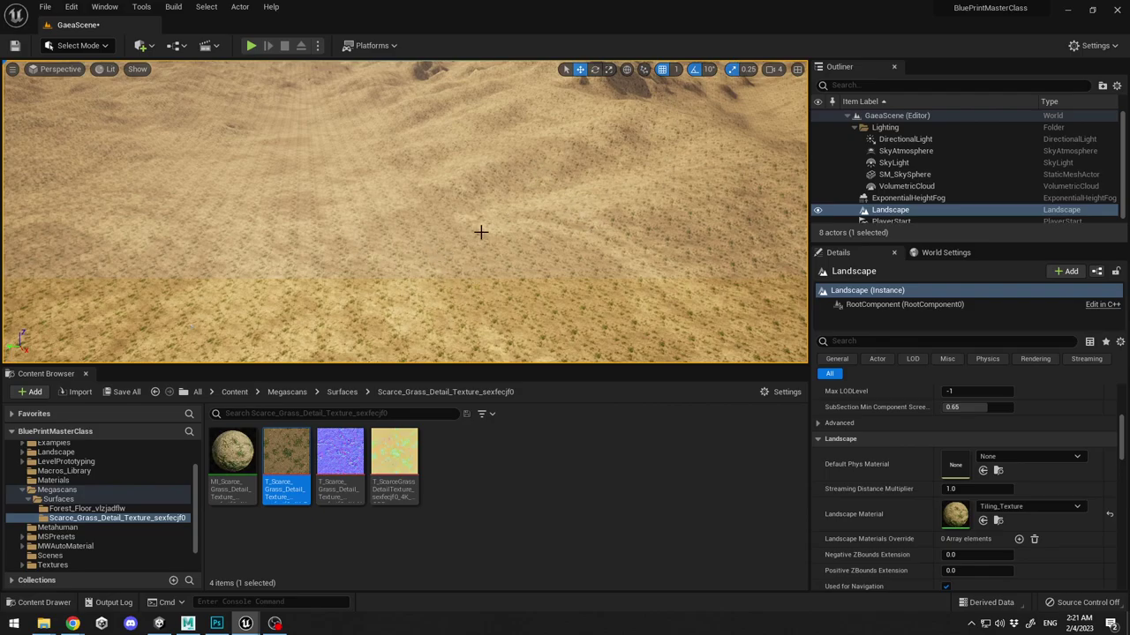
{"action": "scroll", "coordinate": [481, 232], "scroll_direction": "up", "scroll_amount": 5}
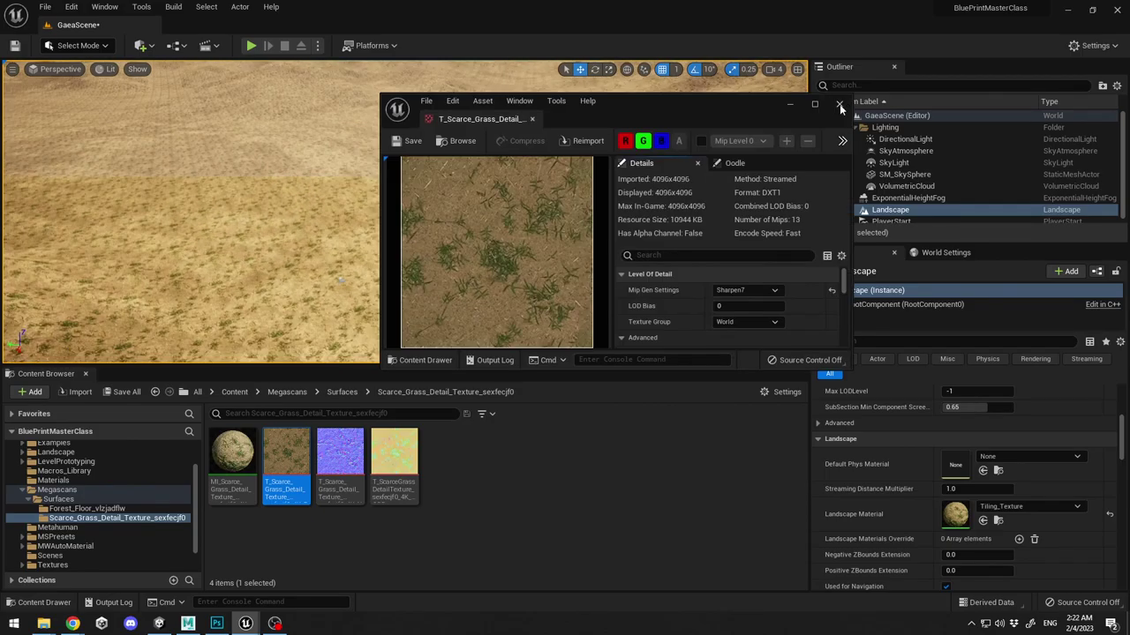
{"action": "left_click", "coordinate": [839, 104]}
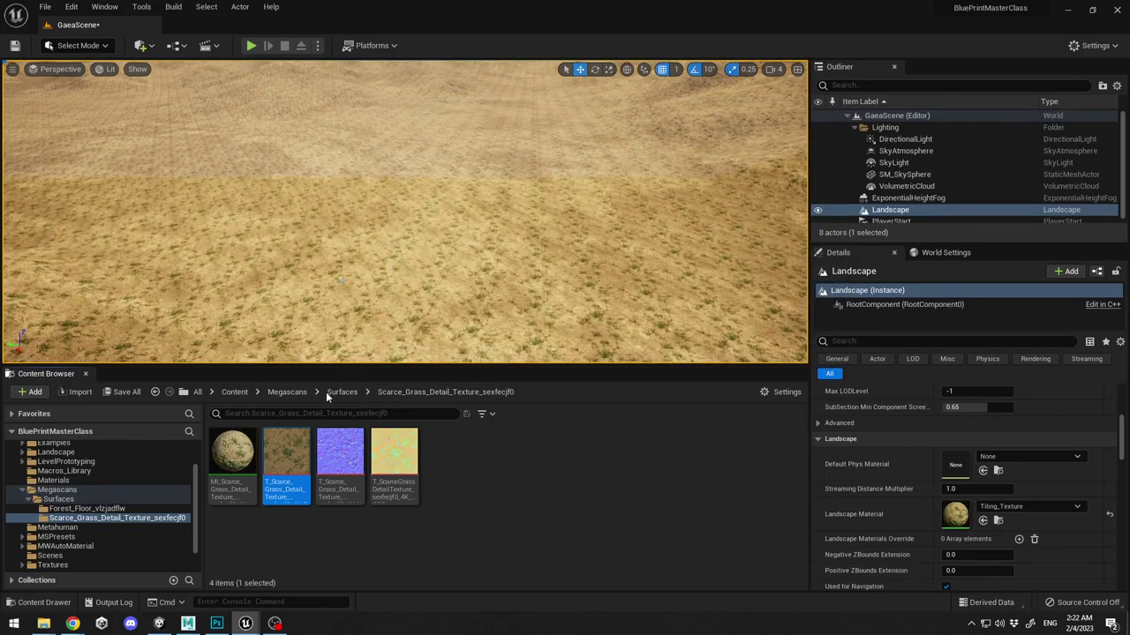
View the Forest_Floor color texture in its own editor and examine its pattern.
{"action": "left_click", "coordinate": [86, 509]}
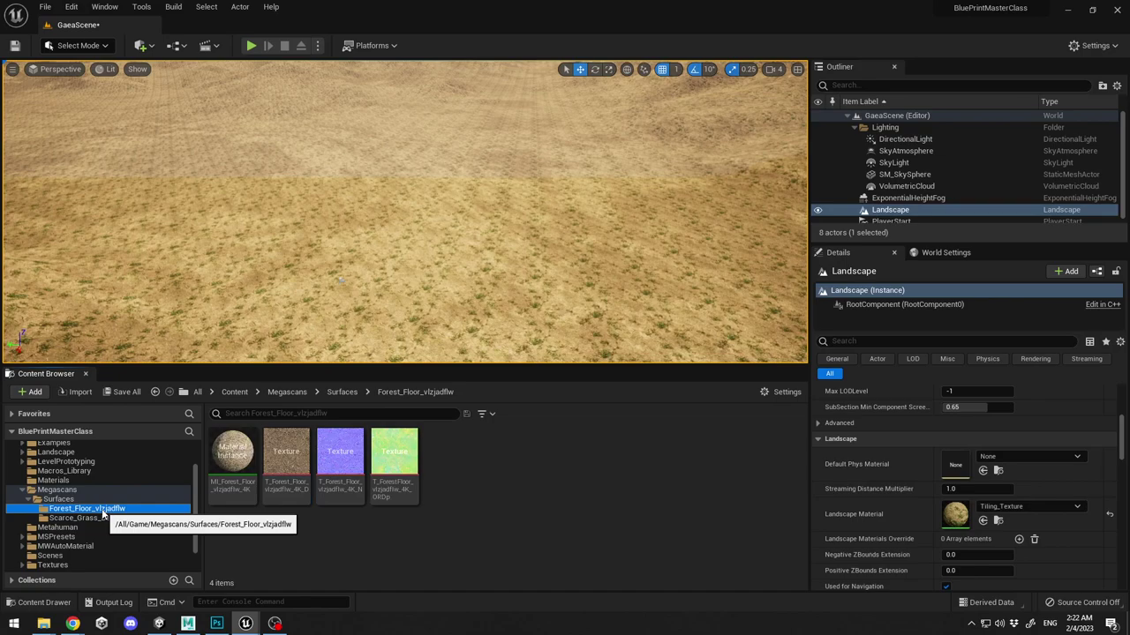
{"action": "left_click", "coordinate": [287, 459]}
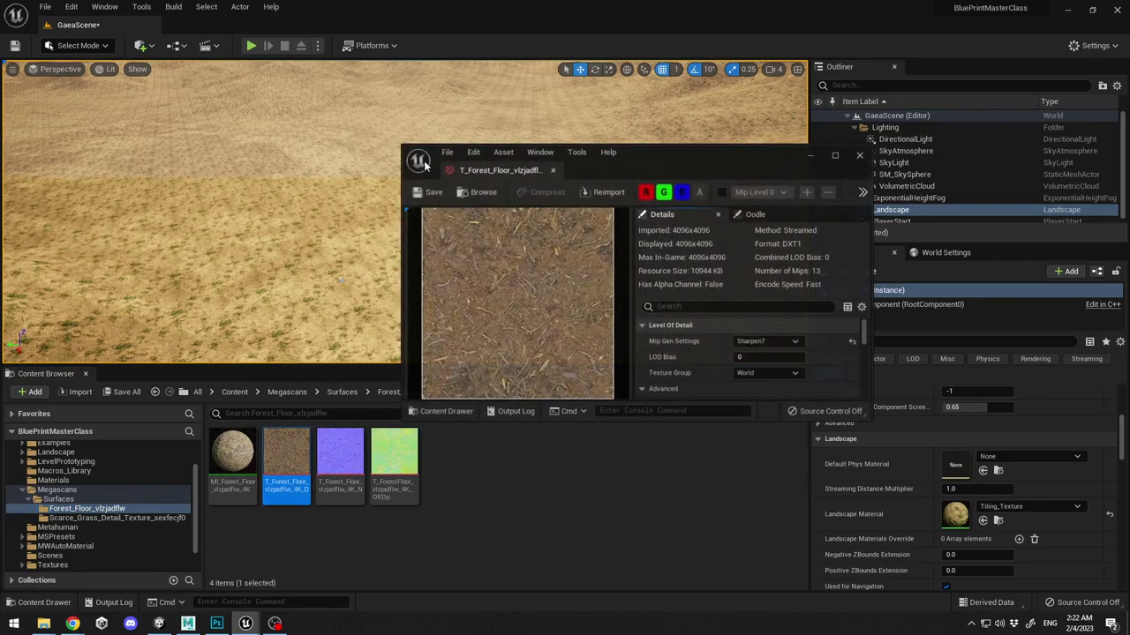
{"action": "left_click_drag", "start_coordinate": [679, 372], "coordinate": [812, 495]}
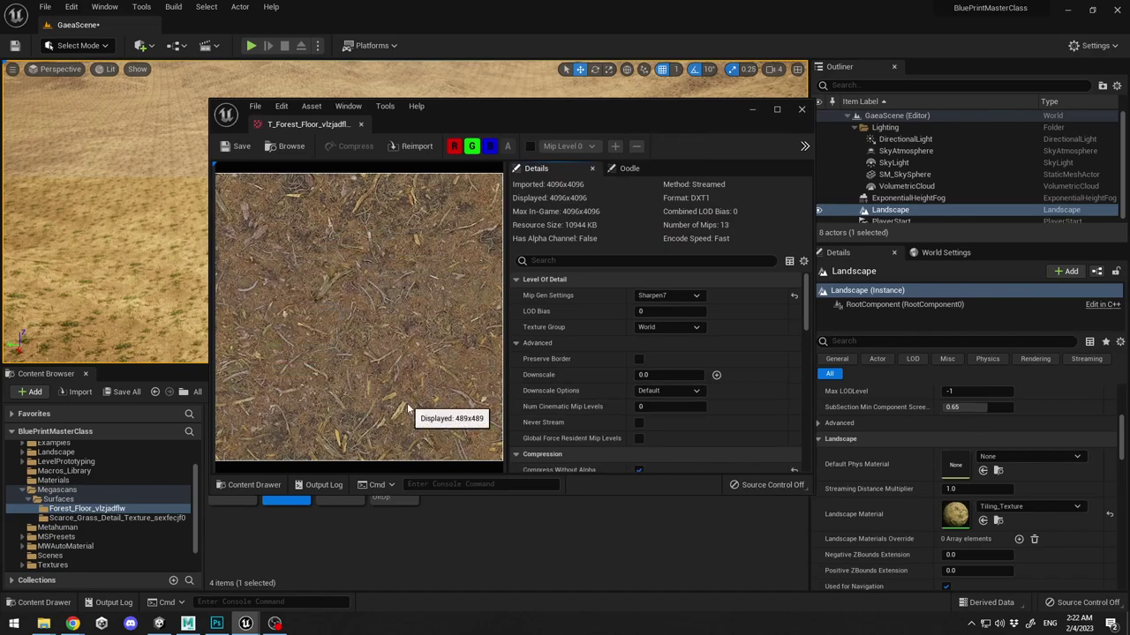
{"action": "left_click", "coordinate": [802, 111]}
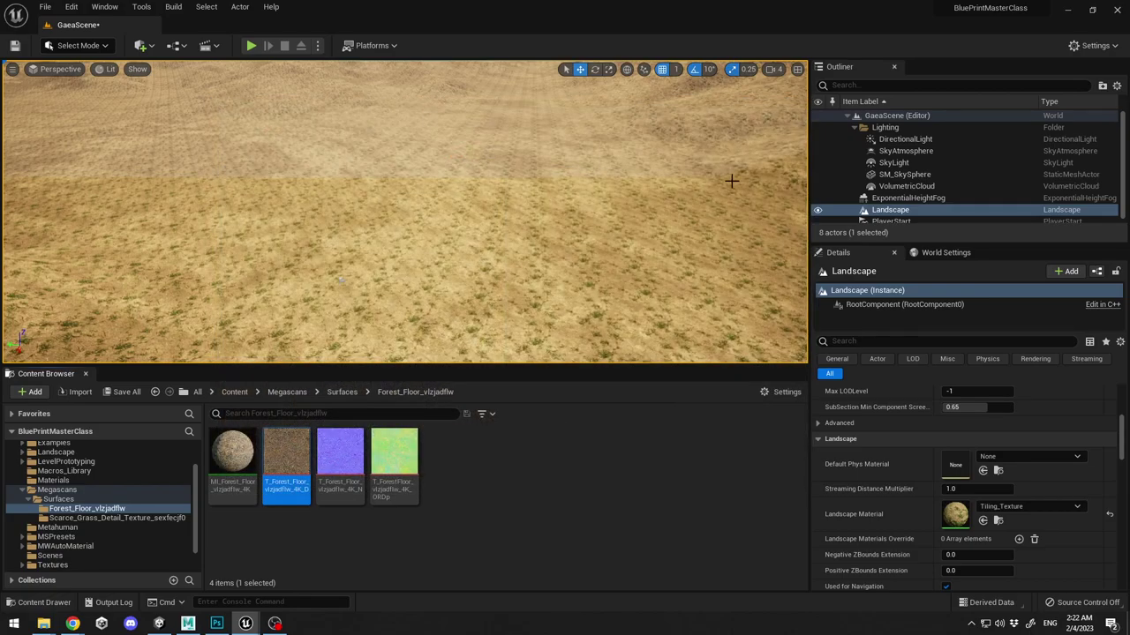
Open the Tiling_Texture material and add the Forest_Floor color texture to its graph as a texture sample.
{"action": "left_click", "coordinate": [73, 482]}
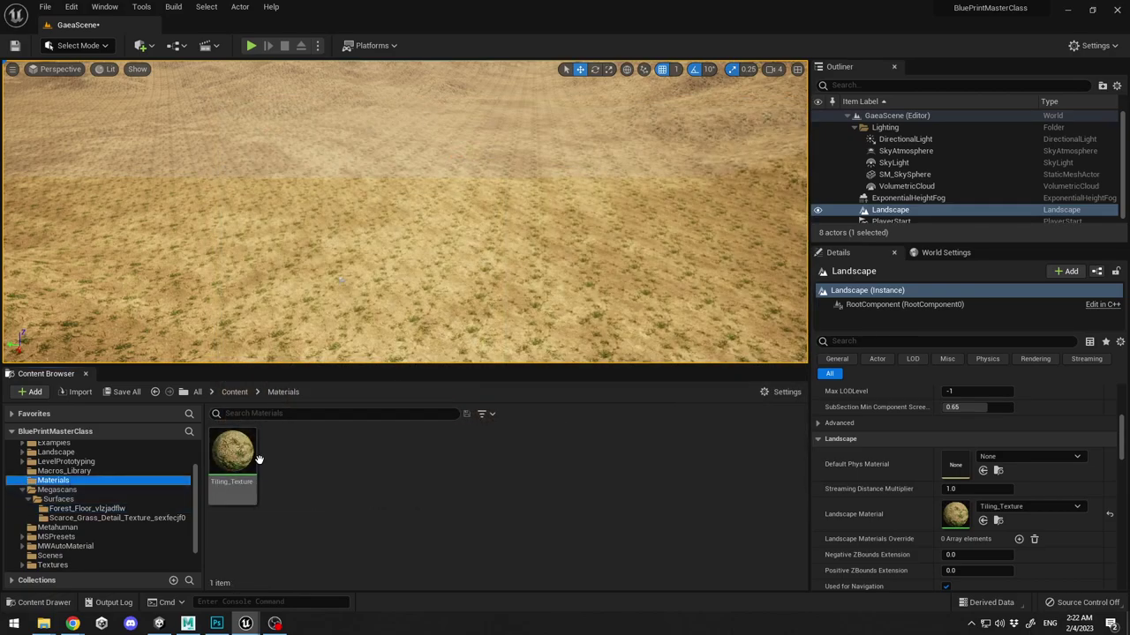
{"action": "left_click", "coordinate": [252, 459]}
{"action": "double_click", "coordinate": [252, 459]}
{"action": "left_click_drag", "start_coordinate": [828, 87], "coordinate": [719, 61]}
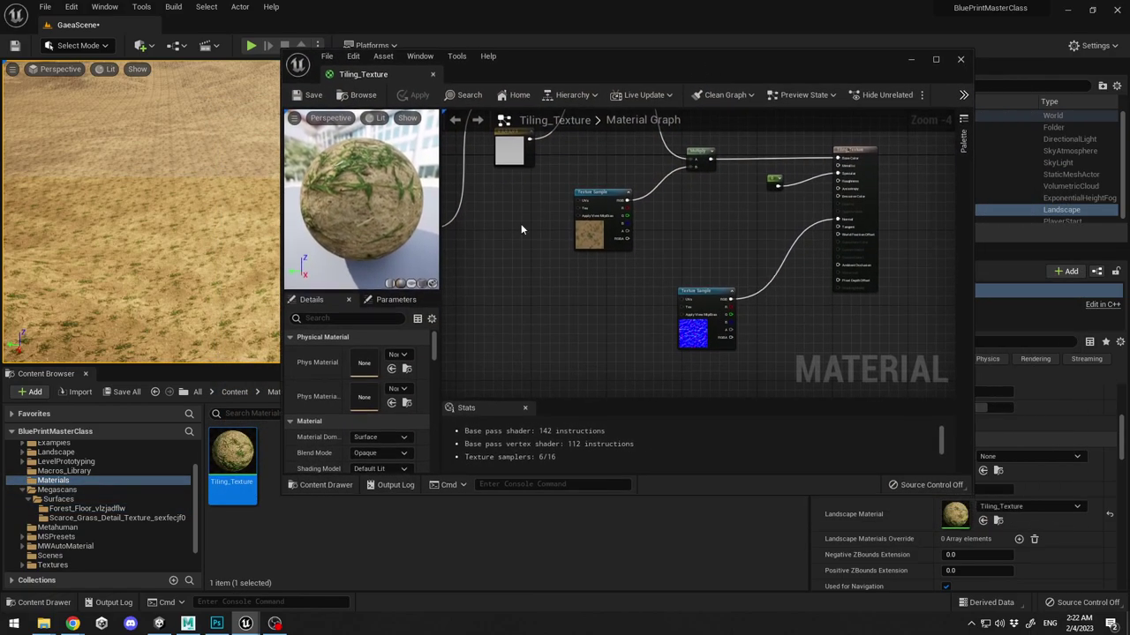
{"action": "left_click", "coordinate": [86, 508]}
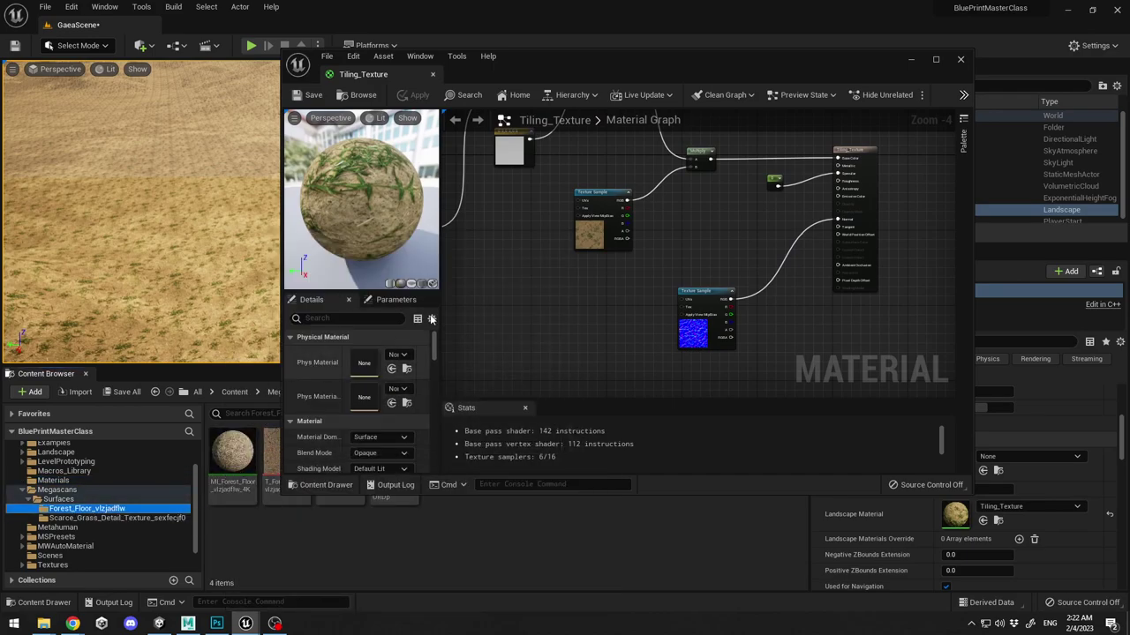
{"action": "left_click_drag", "start_coordinate": [652, 64], "coordinate": [730, 64]}
{"action": "left_click_drag", "start_coordinate": [286, 457], "coordinate": [603, 303]}
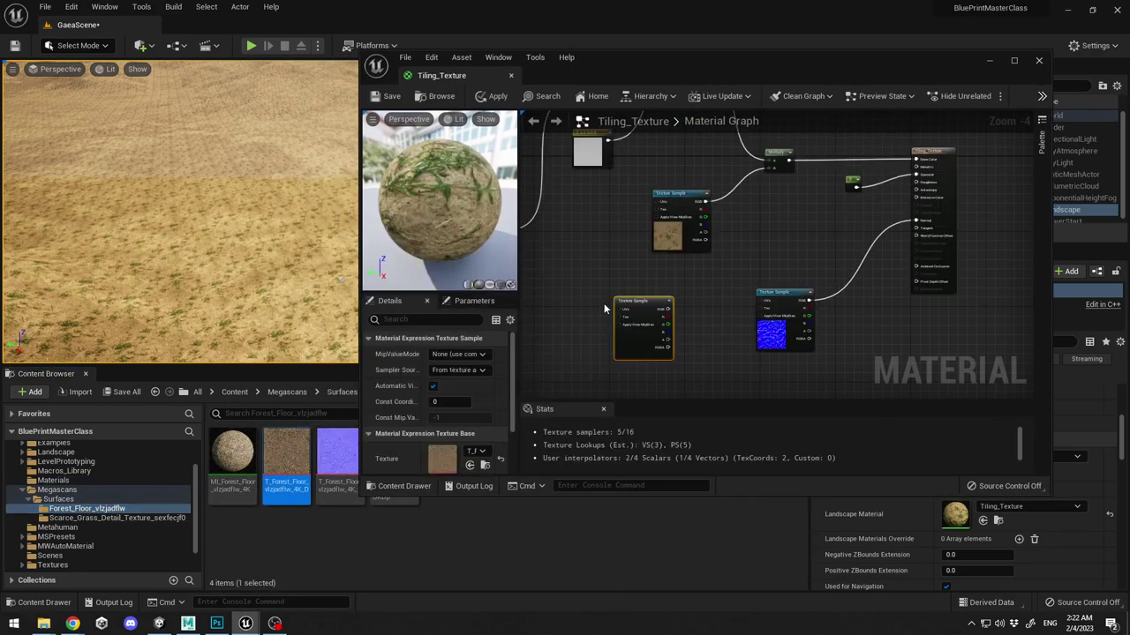
Add the Forest_Floor normal texture as a sample feeding the material's Normal input, and delete the old normal texture sample.
{"action": "left_click_drag", "start_coordinate": [337, 454], "coordinate": [916, 220]}
{"action": "left_click", "coordinate": [774, 305]}
{"action": "key", "text": "Delete"}
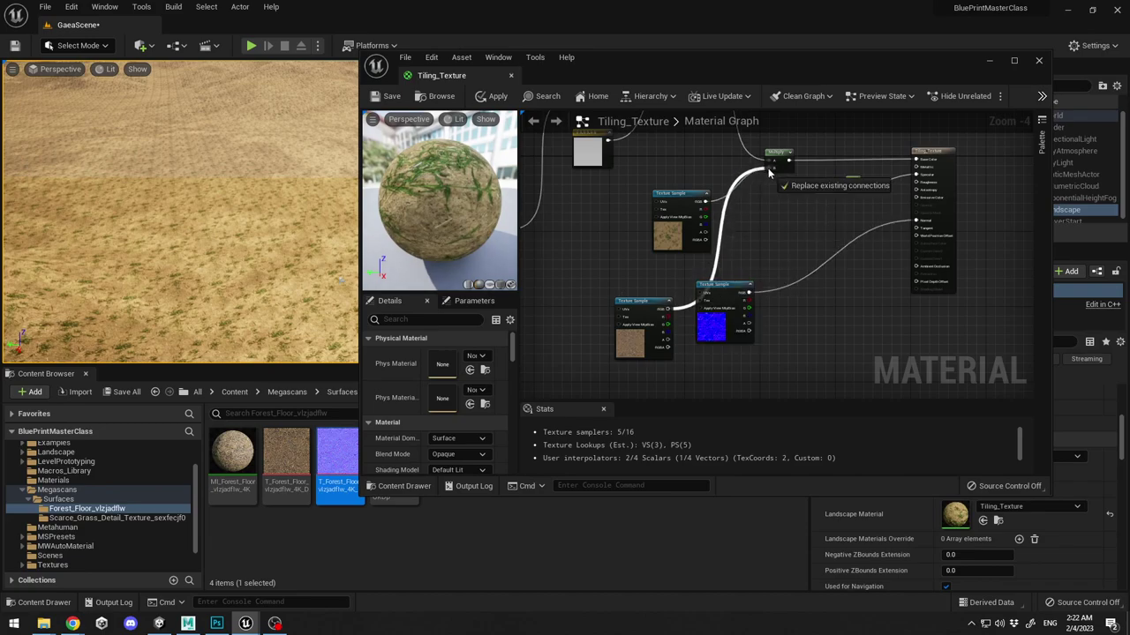
Connect the Forest_Floor color sample's RGB to the Multiply's B input, replace the old color sample with it, and apply the material.
{"action": "left_click_drag", "start_coordinate": [768, 169], "coordinate": [768, 169]}
{"action": "left_click", "coordinate": [668, 197]}
{"action": "key", "text": "Delete"}
{"action": "left_click_drag", "start_coordinate": [637, 305], "coordinate": [660, 193]}
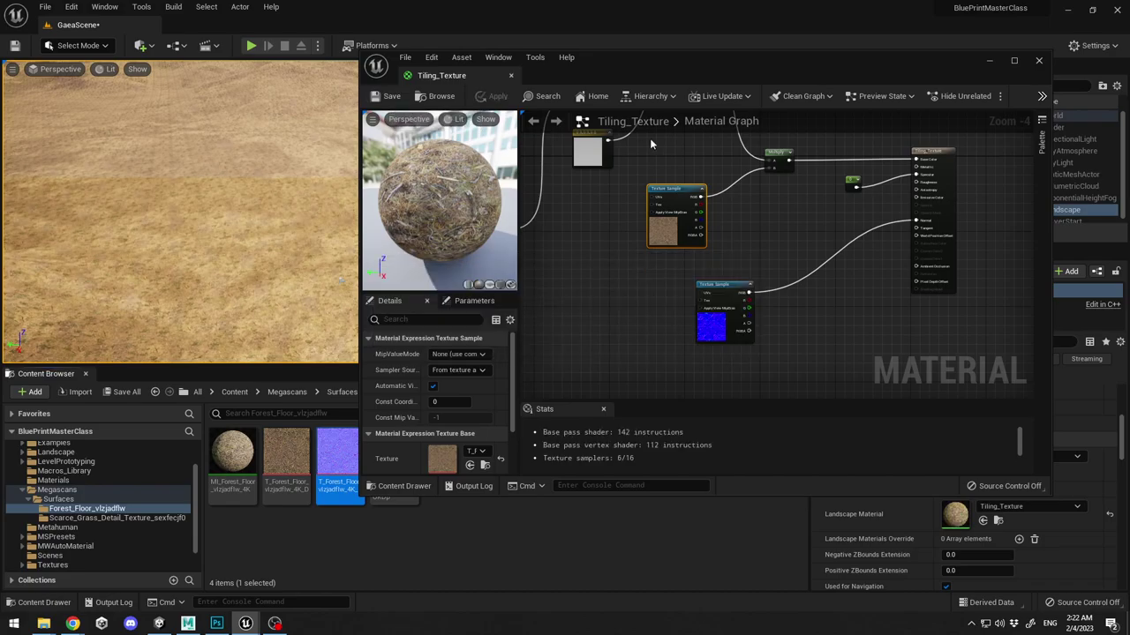
{"action": "left_click", "coordinate": [990, 61]}
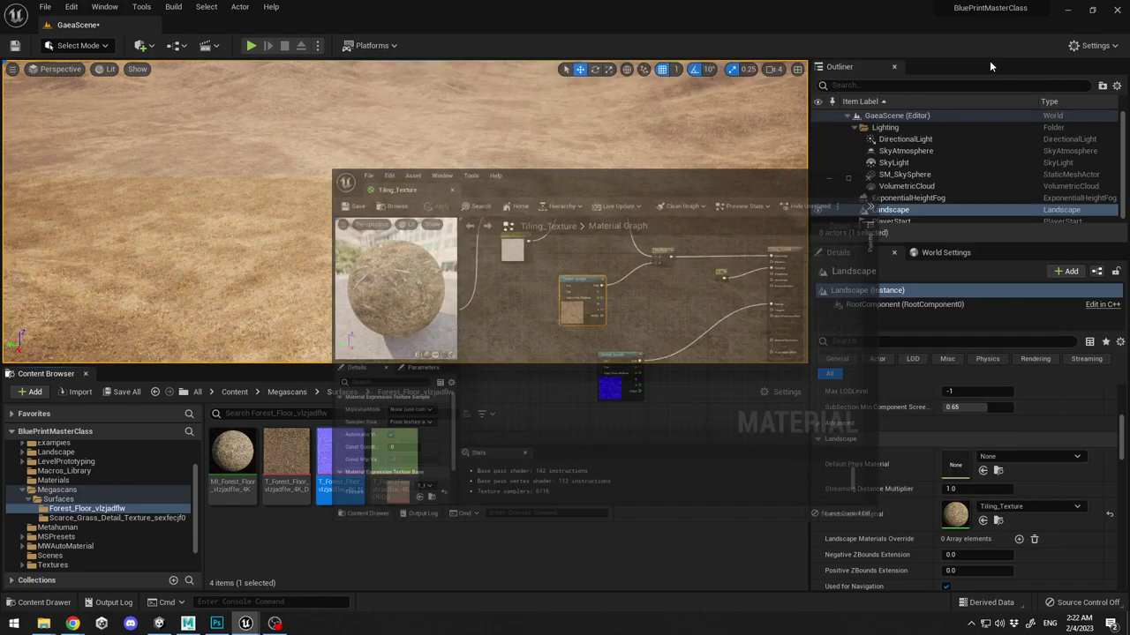
{"action": "mouse_move", "coordinate": [405, 211]}
{"action": "right_mouse_down"}
{"action": "mouse_move", "coordinate": [379, 252]}
{"action": "mouse_move", "coordinate": [291, 168]}
{"action": "mouse_move", "coordinate": [243, 172]}
{"action": "mouse_move", "coordinate": [406, 212]}
{"action": "right_mouse_up"}
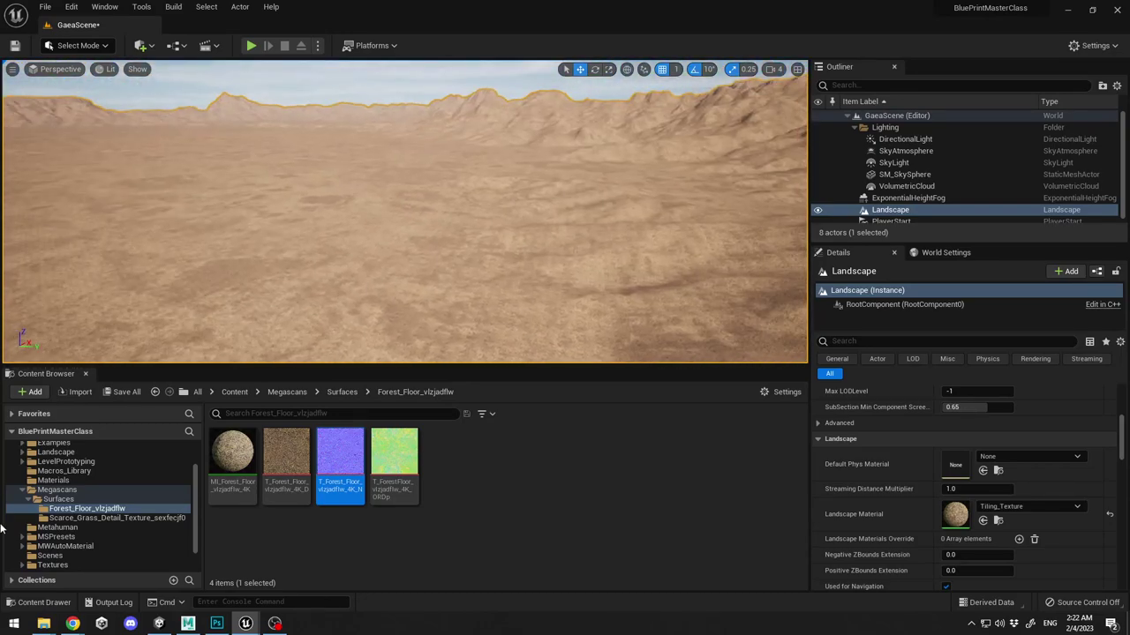
Assign MI_Forest_Floor_vlzjadflw_4K as the Landscape Material to compare its tiling across the terrain.
{"action": "left_click", "coordinate": [104, 518]}
{"action": "left_click", "coordinate": [87, 509]}
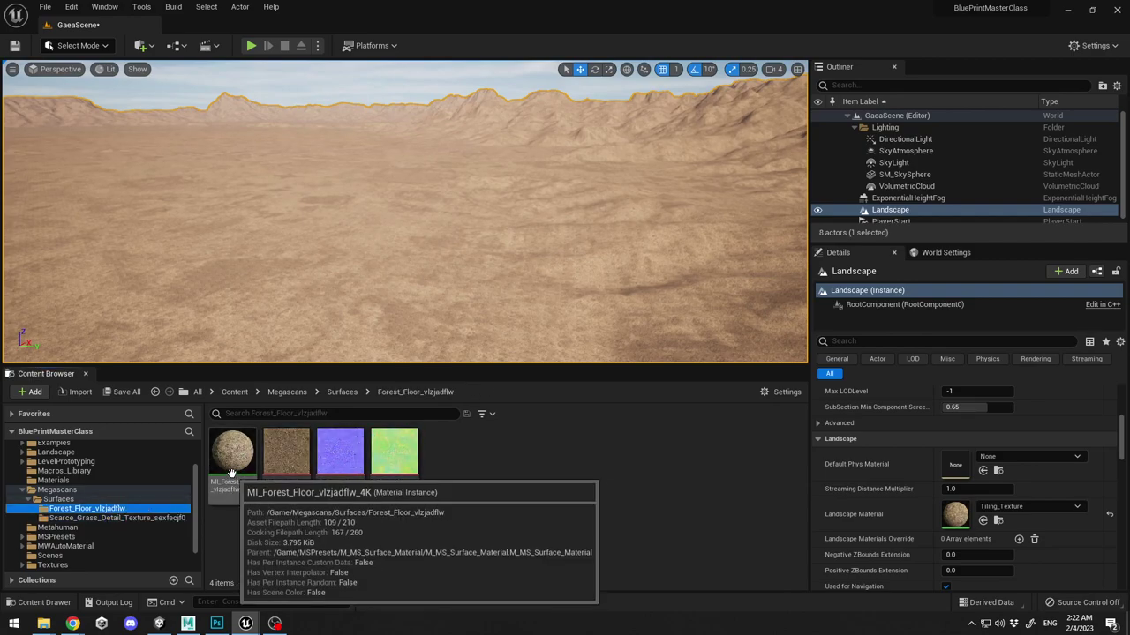
{"action": "left_click_drag", "start_coordinate": [232, 455], "coordinate": [955, 518]}
{"action": "right_click_drag", "start_coordinate": [542, 255], "coordinate": [539, 252]}
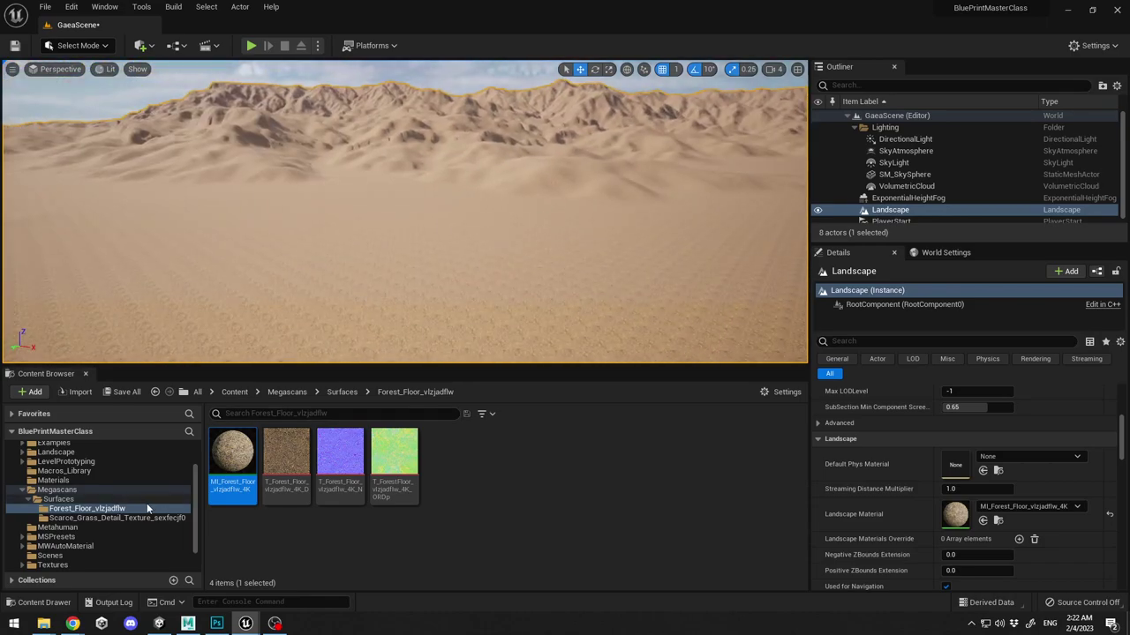
Assign the Tiling_Texture material from the Materials folder back to the landscape and view the terrain with it.
{"action": "left_click", "coordinate": [66, 481]}
{"action": "left_click_drag", "start_coordinate": [232, 455], "coordinate": [876, 488]}
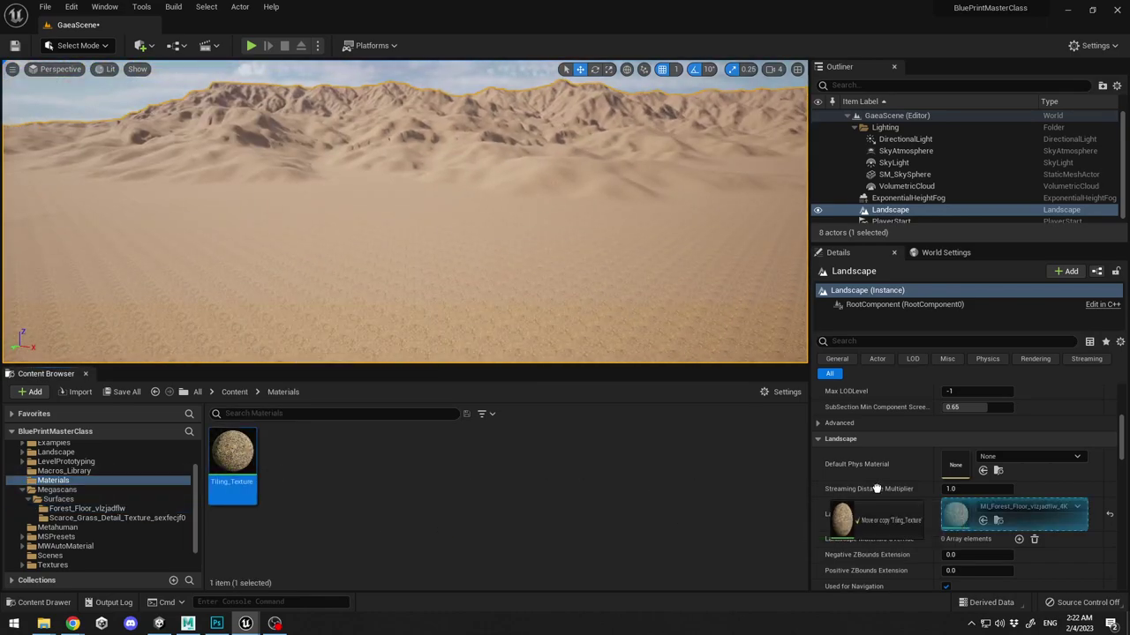
{"action": "left_click_drag", "start_coordinate": [962, 512], "coordinate": [963, 511]}
{"action": "right_click_drag", "start_coordinate": [515, 243], "coordinate": [300, 113]}
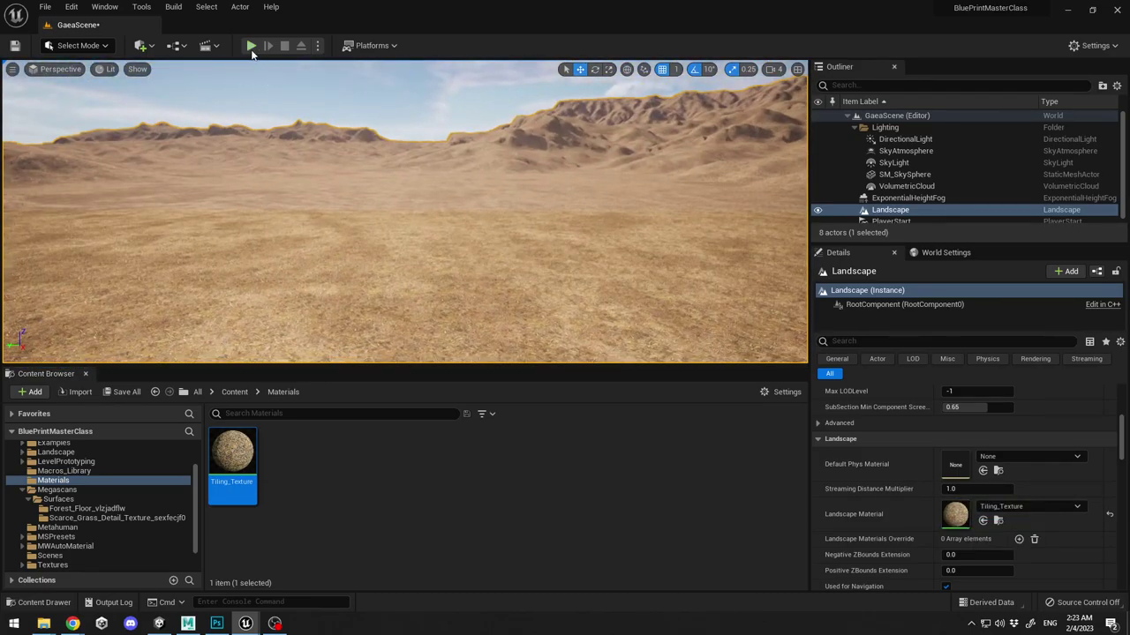
Run the character across the forest floor landscape in a full-screen play session, and examine the surface in the editor viewport.
{"action": "key", "text": "alt+p"}
{"action": "key", "text": "F11"}
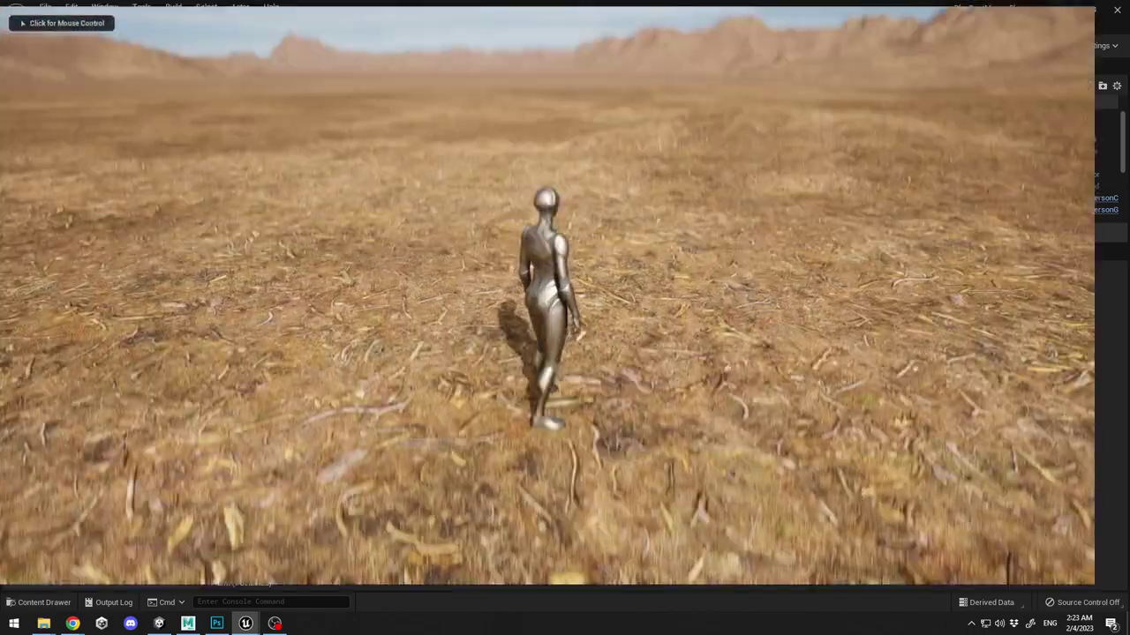
{"action": "left_click", "coordinate": [549, 173]}
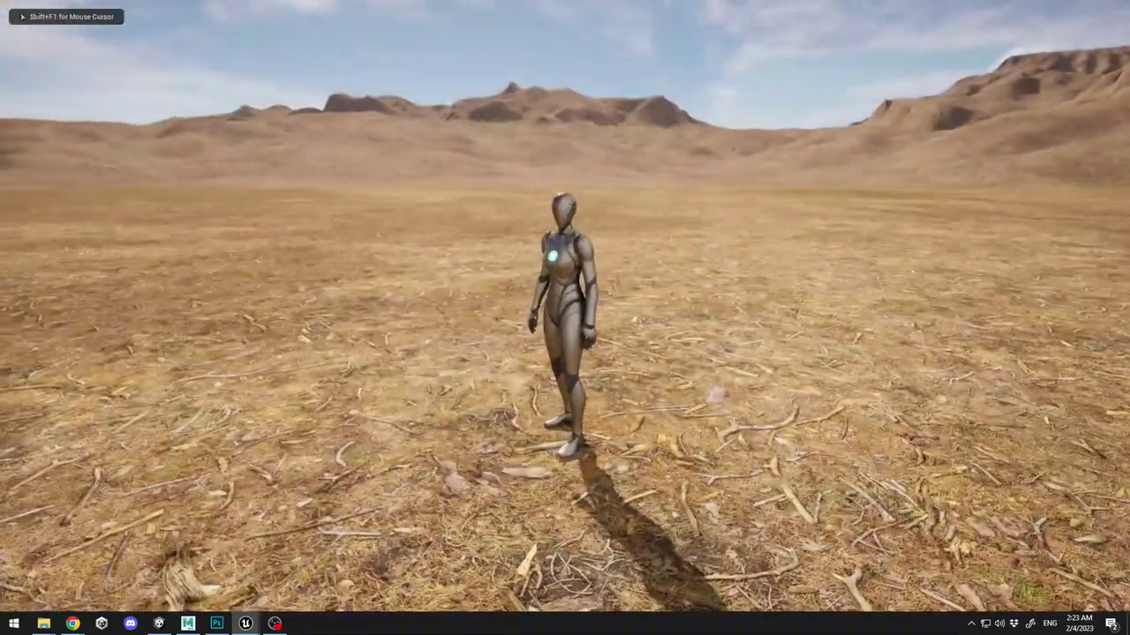
{"action": "key", "text": "w"}
{"action": "key", "text": "w"}
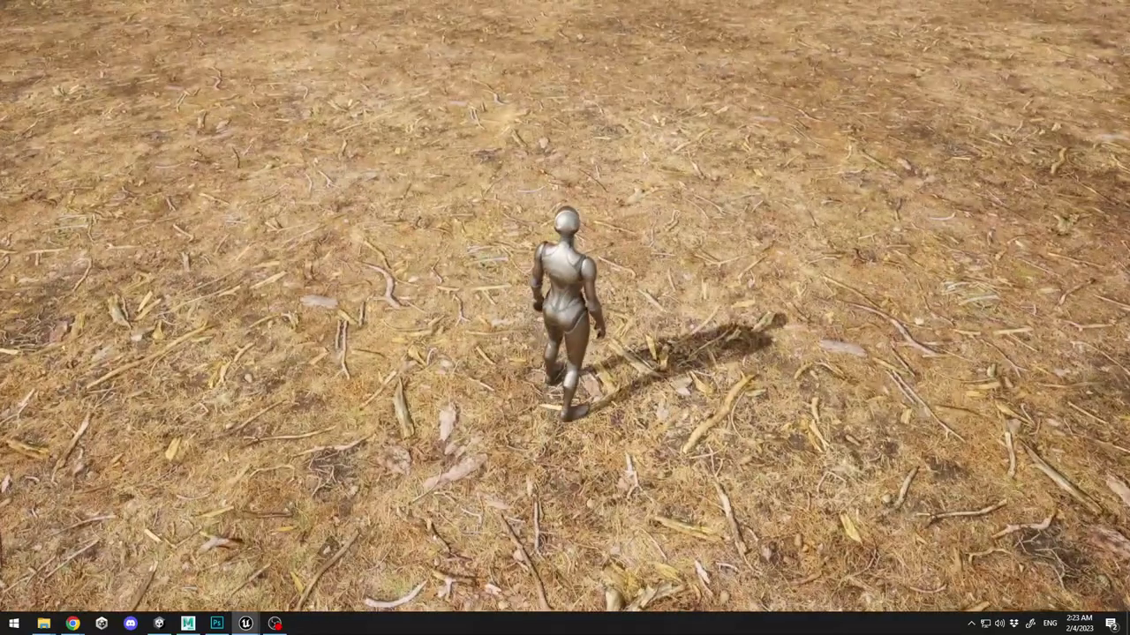
{"action": "key", "text": "w"}
{"action": "key", "text": "d"}
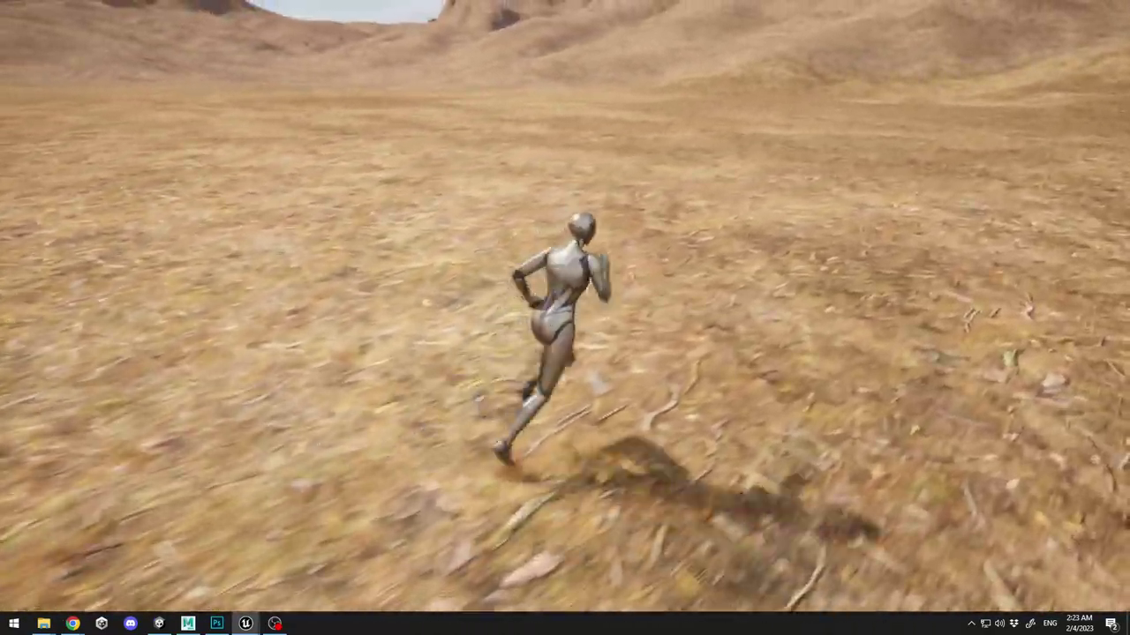
{"action": "key", "text": "w"}
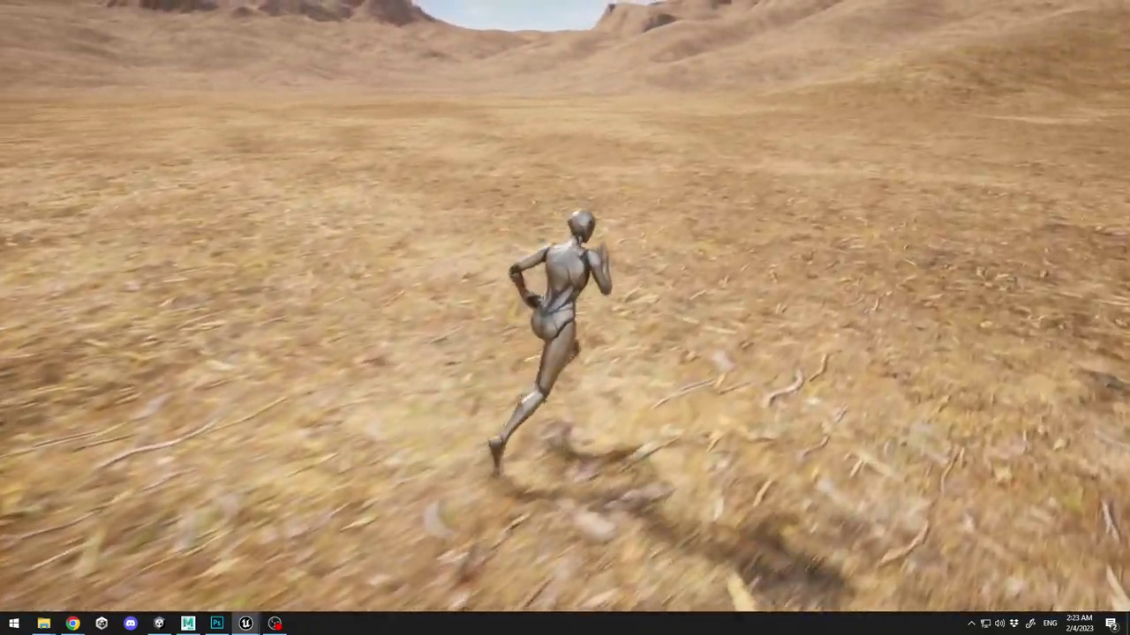
{"action": "key", "text": "w"}
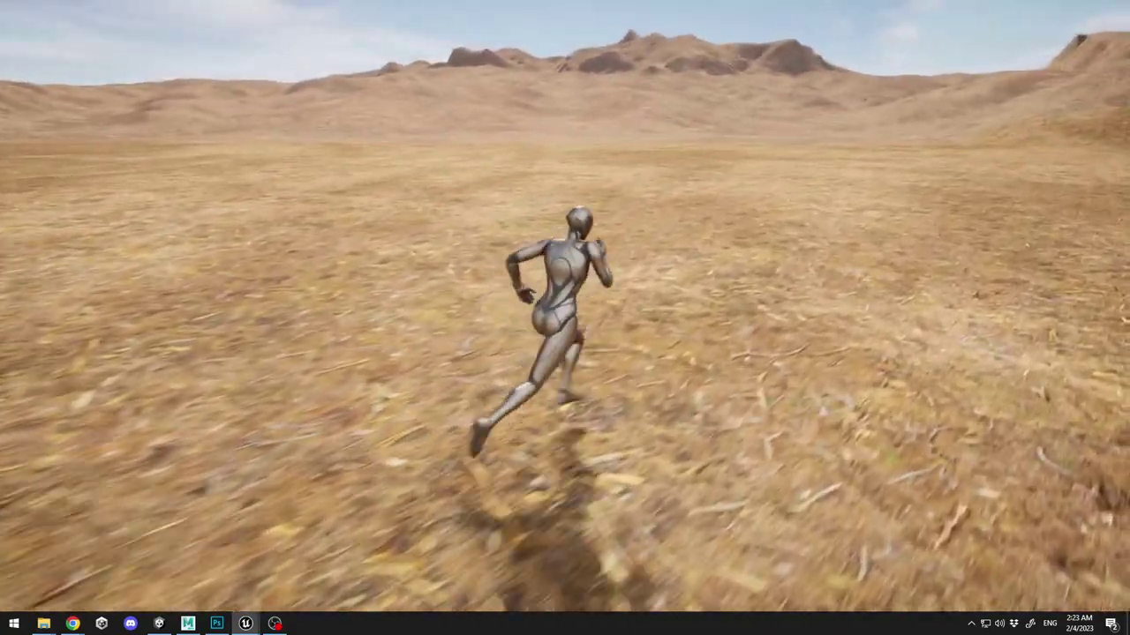
{"action": "key", "text": "w"}
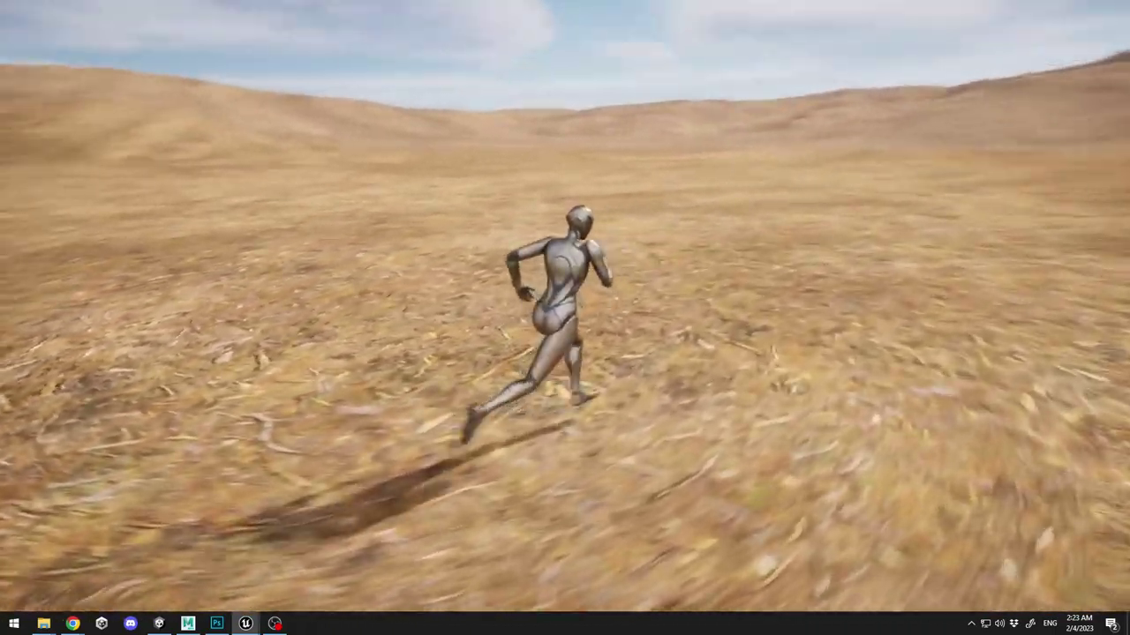
{"action": "key", "text": "w"}
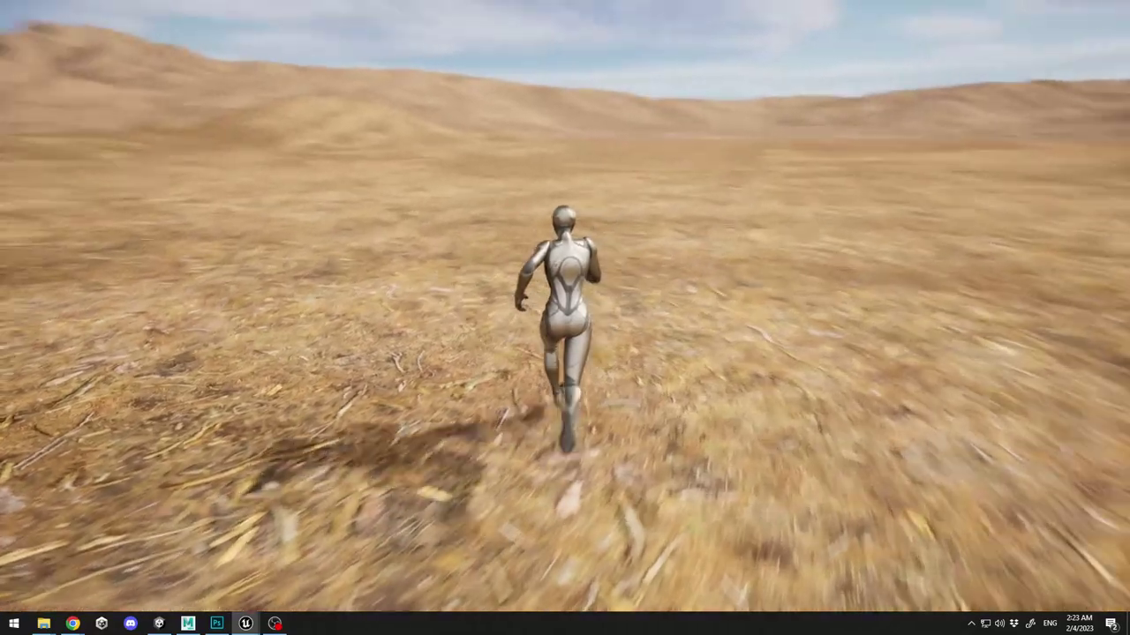
{"action": "key", "text": "w"}
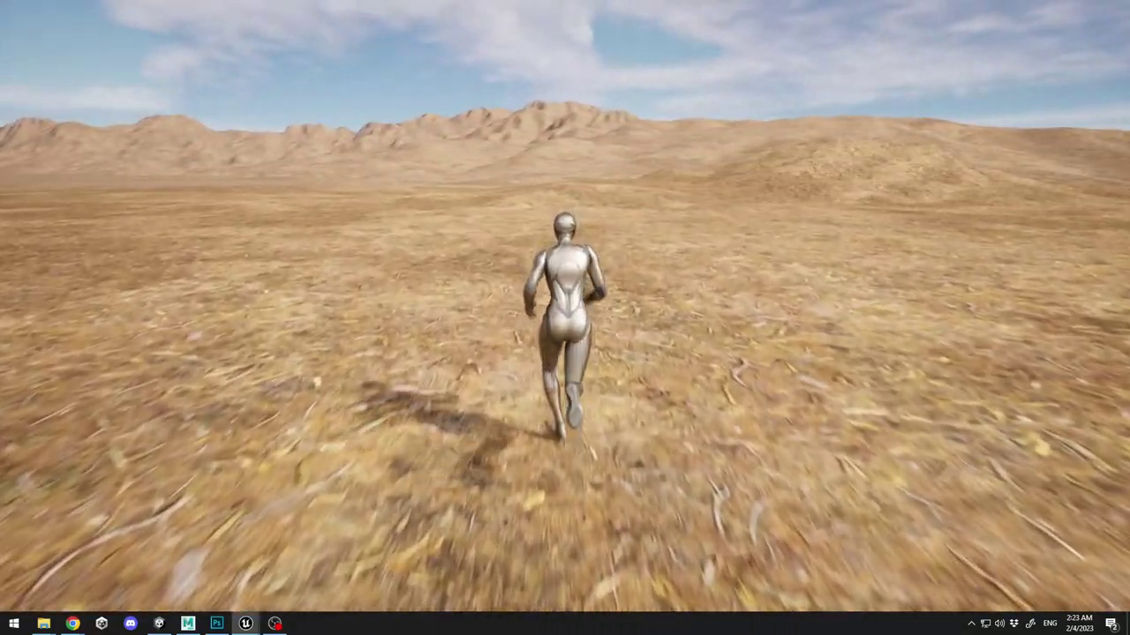
{"action": "key", "text": "w"}
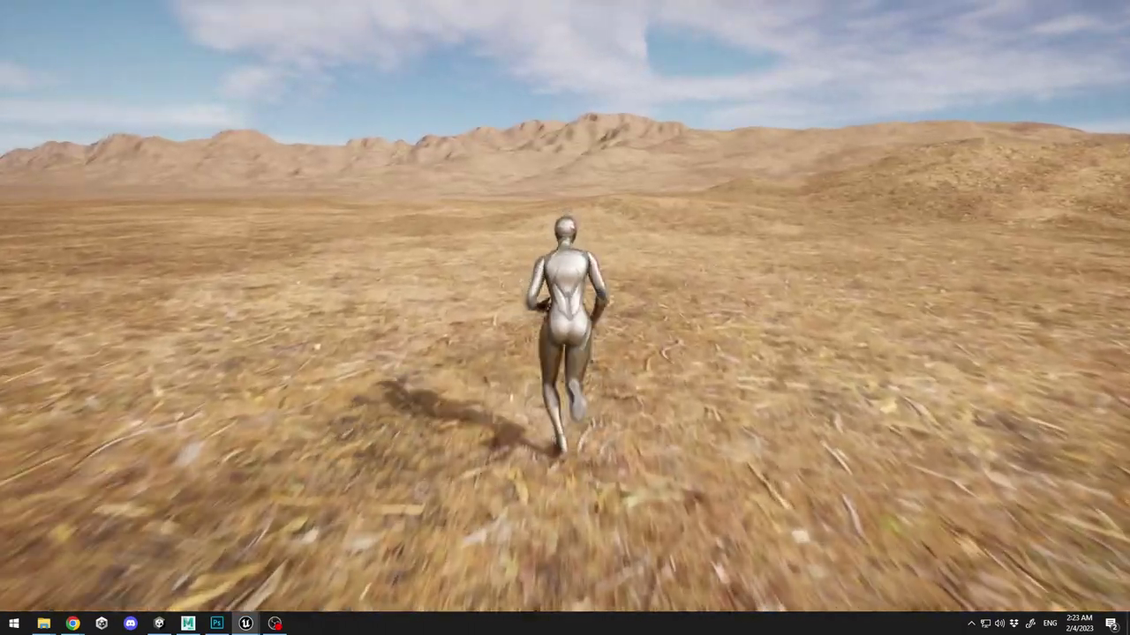
{"action": "key", "text": "w"}
{"action": "key", "text": "Escape"}
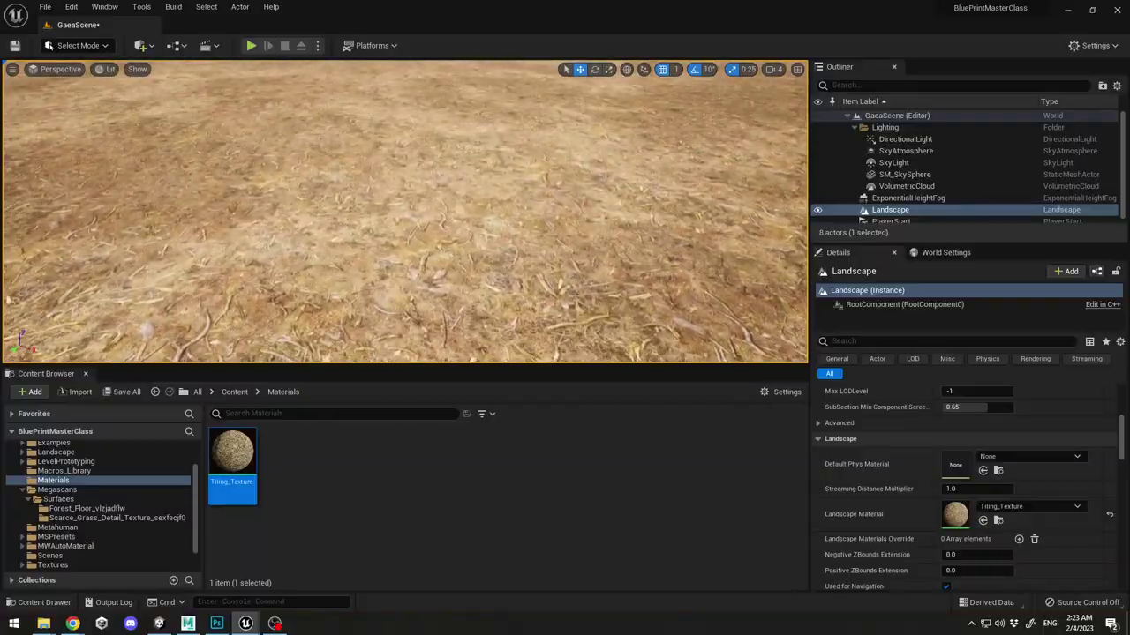
{"action": "right_click_drag", "start_coordinate": [313, 194], "coordinate": [495, 176]}
{"action": "right_click_drag", "start_coordinate": [316, 155], "coordinate": [433, 223]}
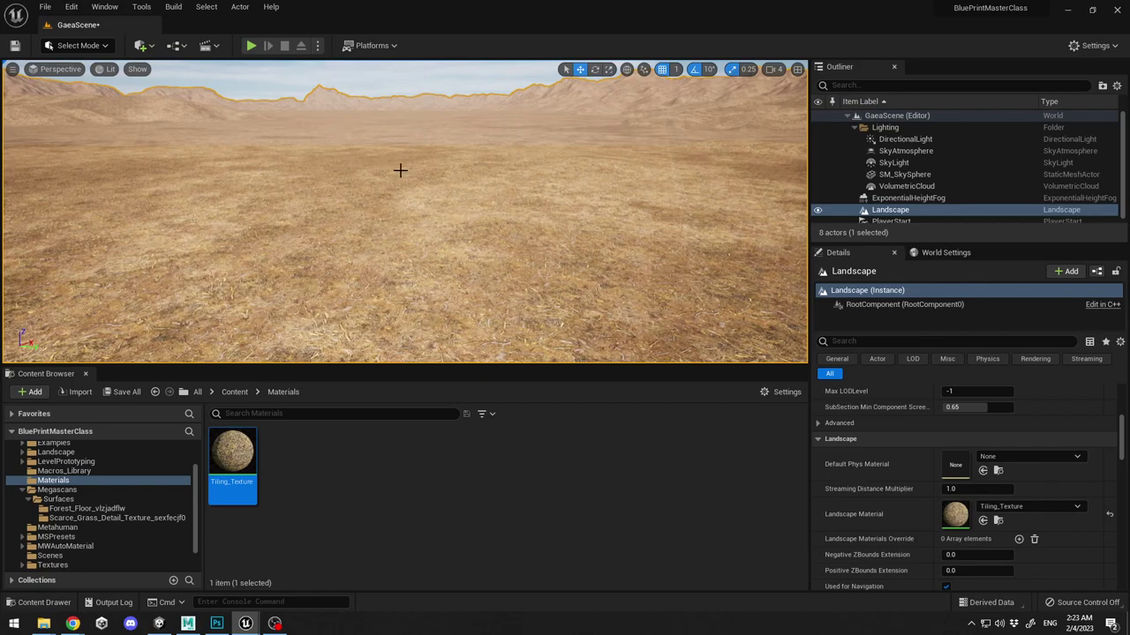